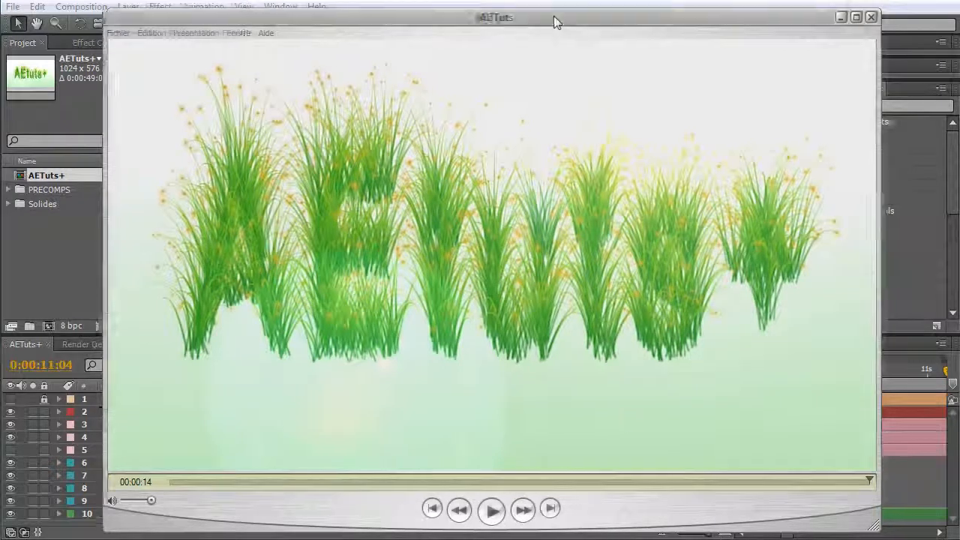
Scrub through the rendered grass text animation in the video player to preview the finished result
left_click_drag(177, 481, 275, 477)
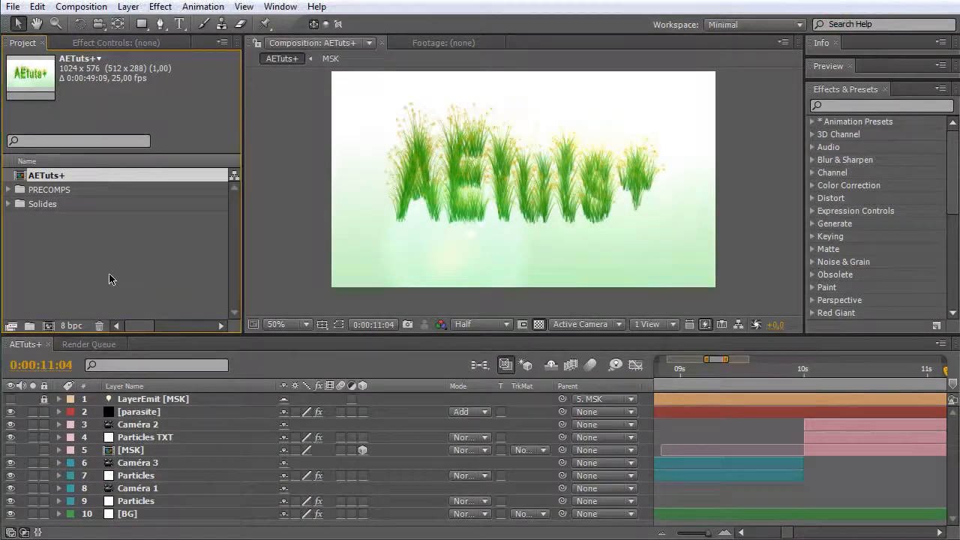
Start a new composition in the project and name it Main
left_click(110, 279)
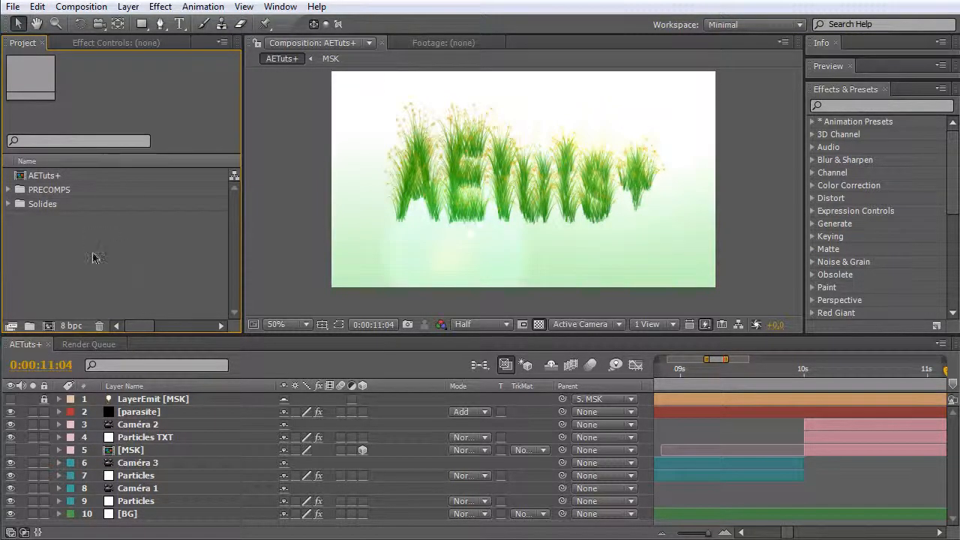
right_click(90, 234)
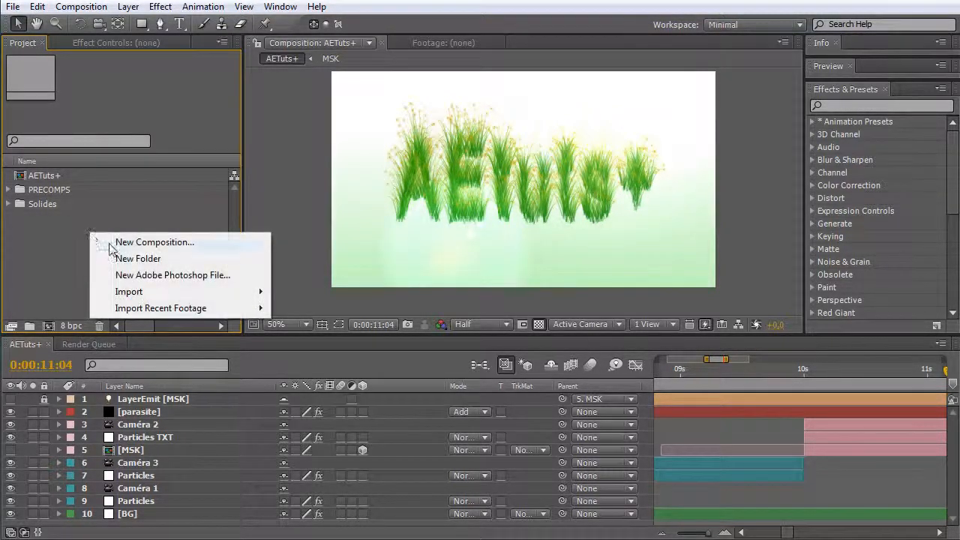
left_click(112, 243)
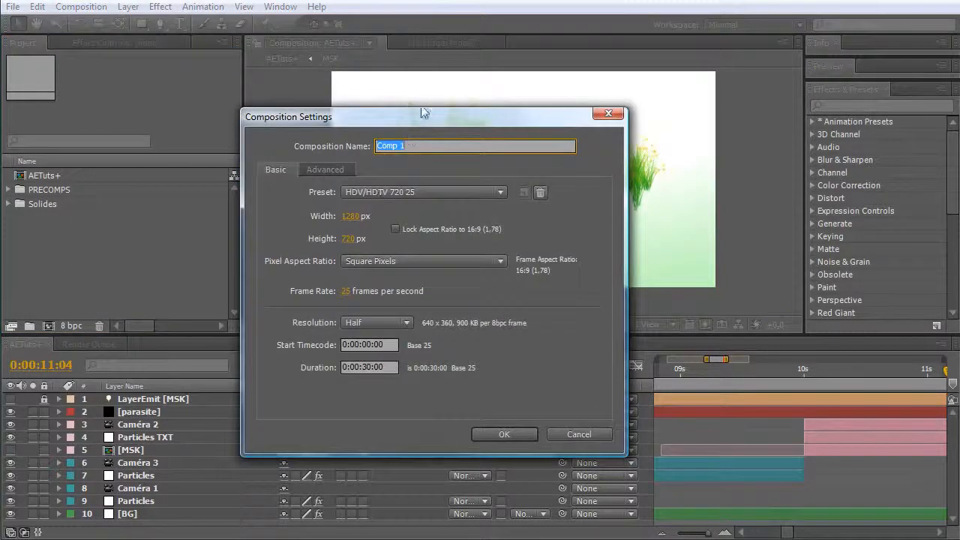
key("BackSpace")
type("Main")
Set the composition's size to 1024 × 576 px with Square Pixels and create it
left_click(363, 222)
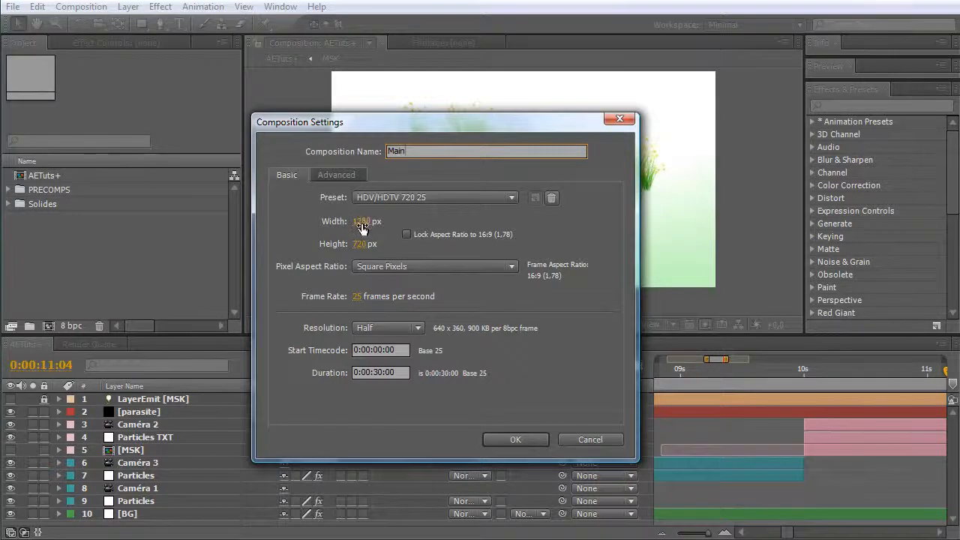
left_click(362, 224)
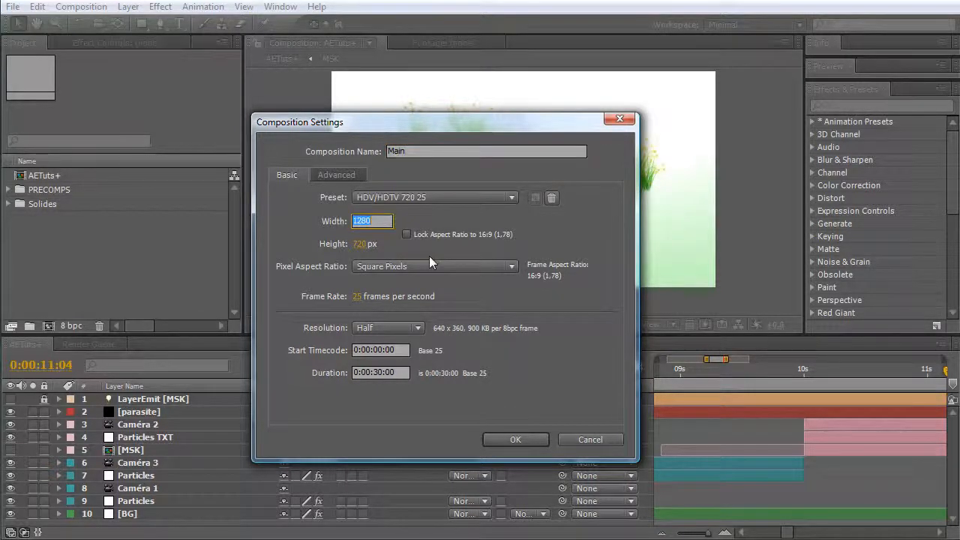
type("1024")
key("Tab")
type("576")
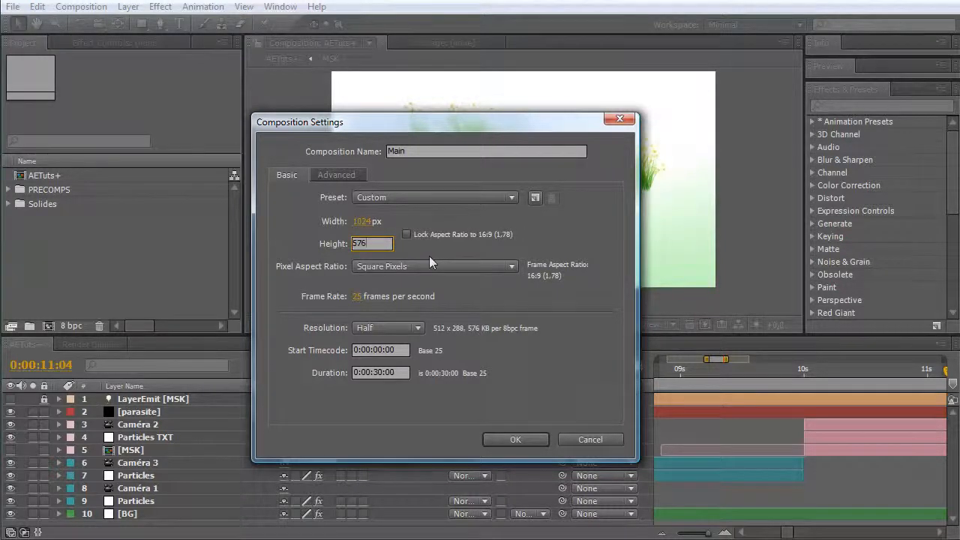
left_click(418, 267)
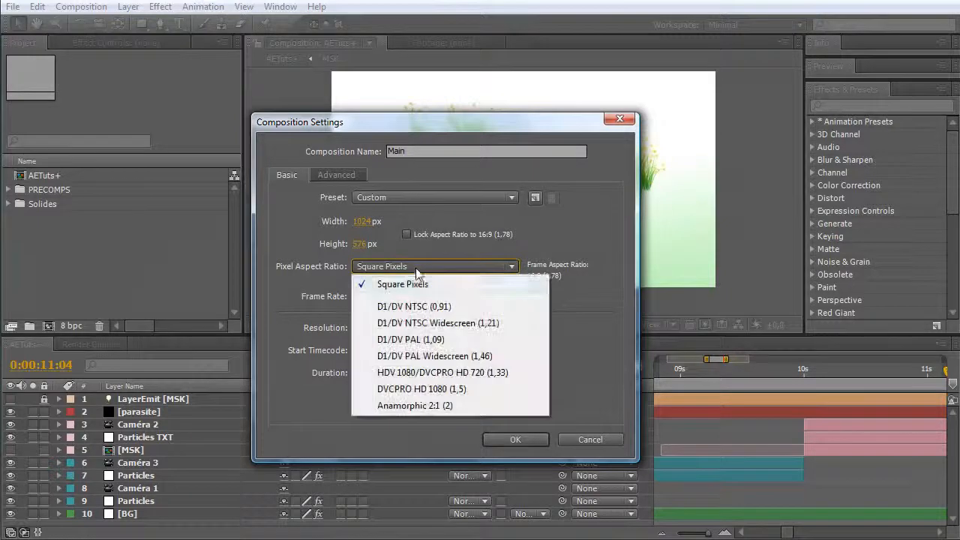
left_click(422, 285)
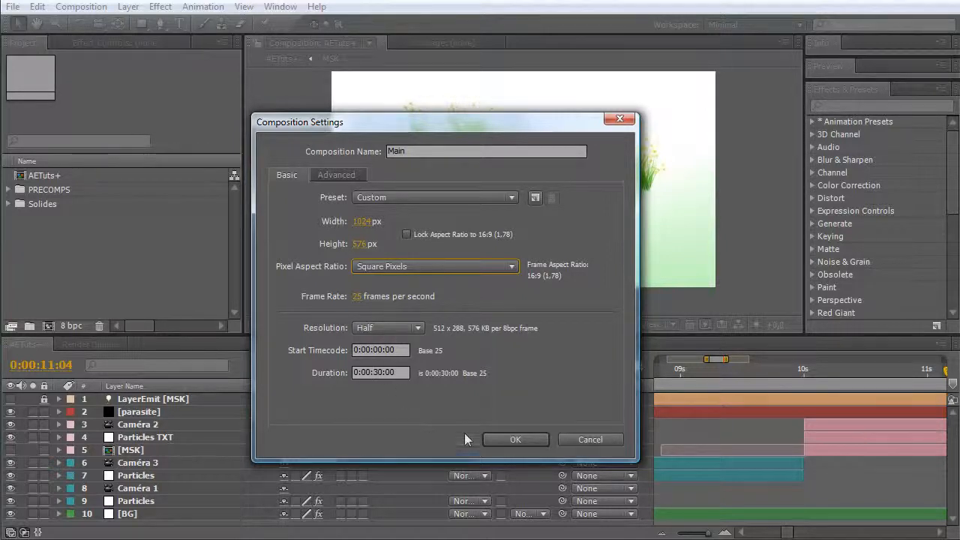
left_click(515, 440)
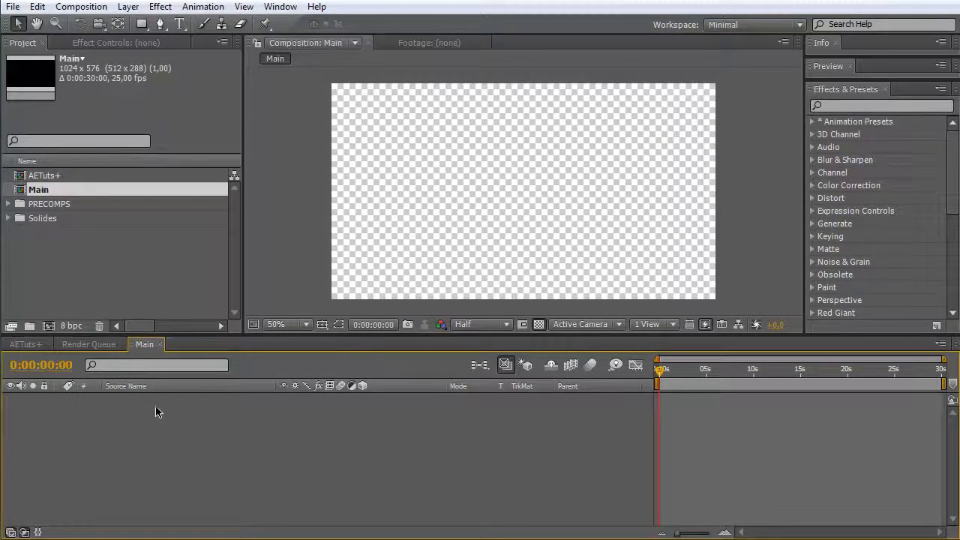
Add a black solid named BG at composition size to the Main composition
right_click(155, 409)
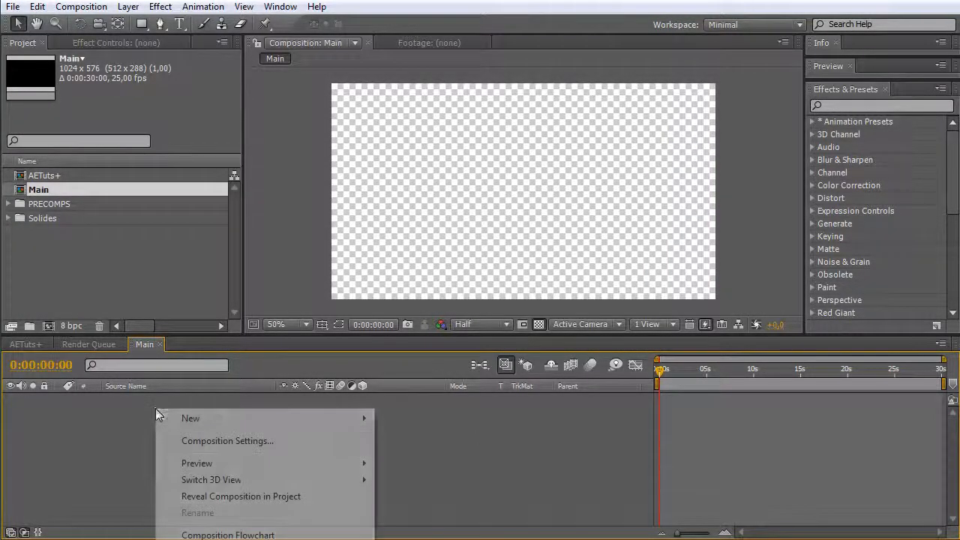
mouse_move(202, 424)
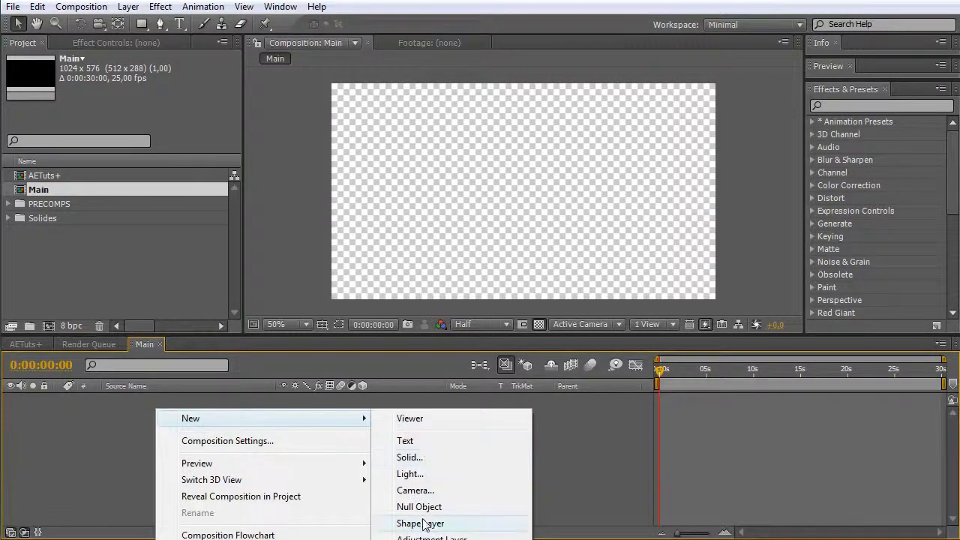
left_click(427, 459)
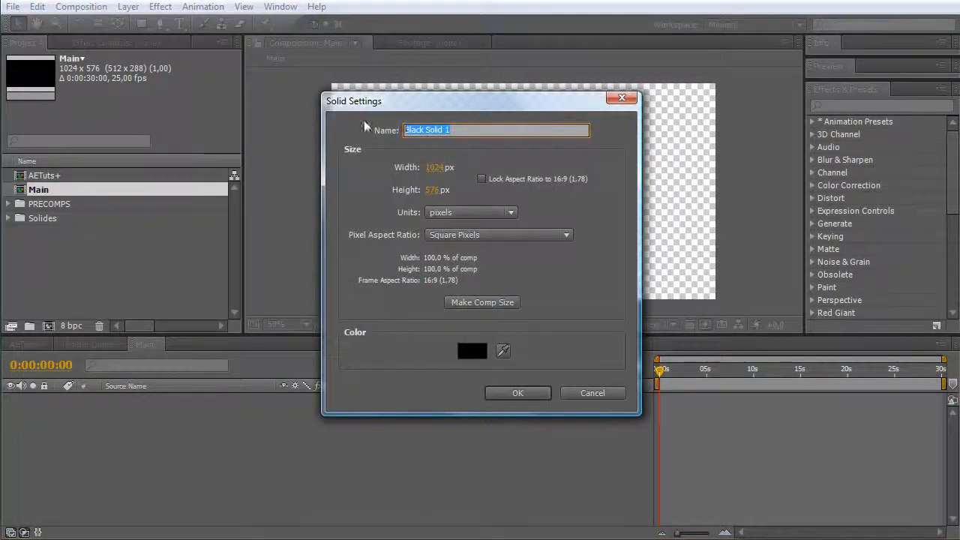
type("BG")
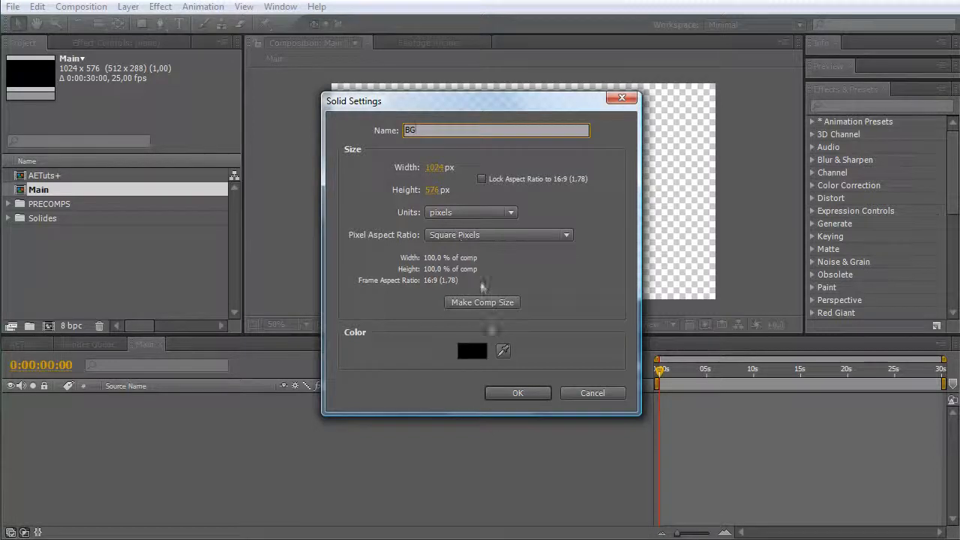
left_click(486, 303)
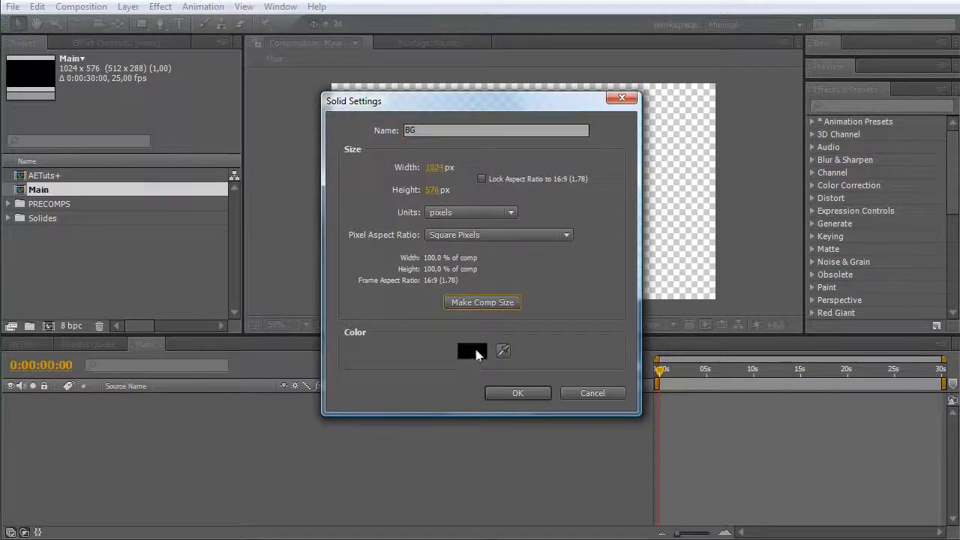
left_click(516, 393)
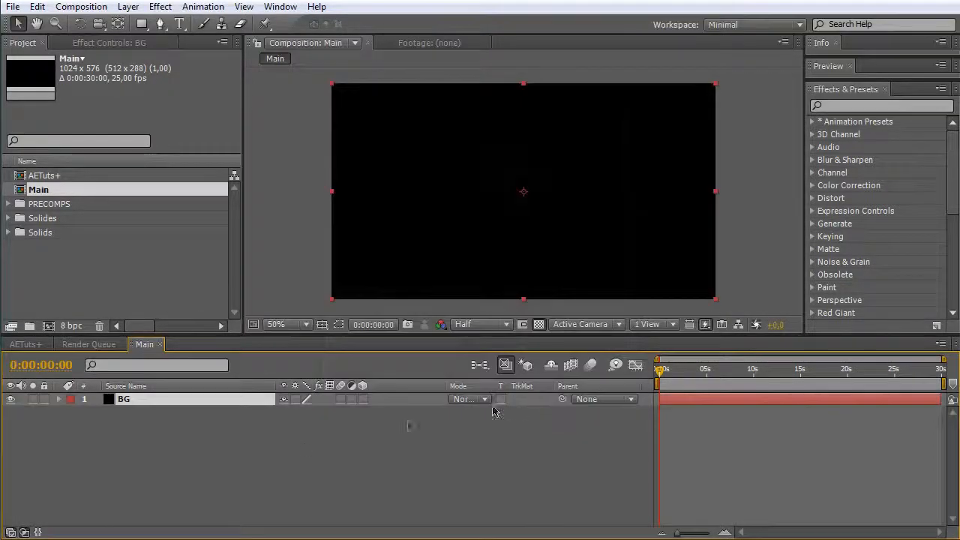
Find the Ramp effect and apply it to the BG layer
left_click(867, 106)
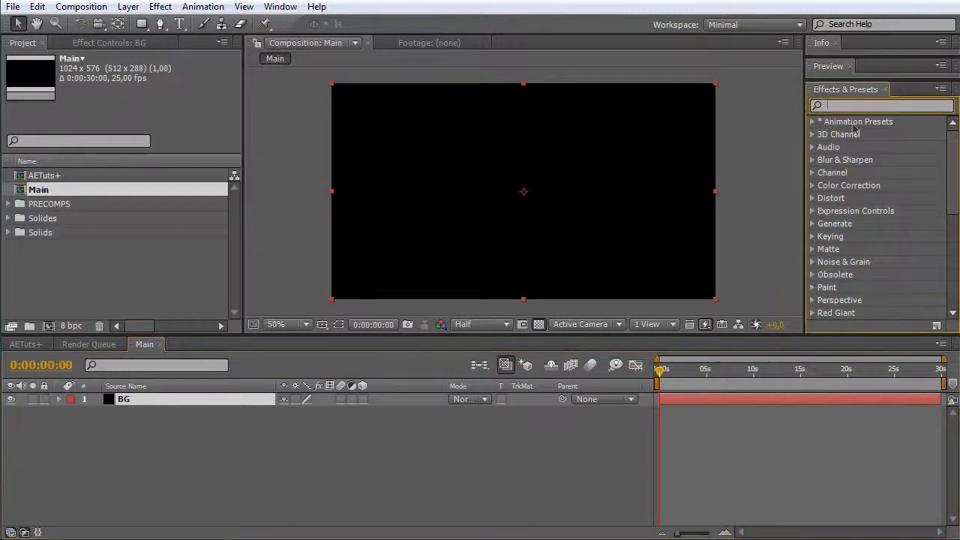
type("ramp")
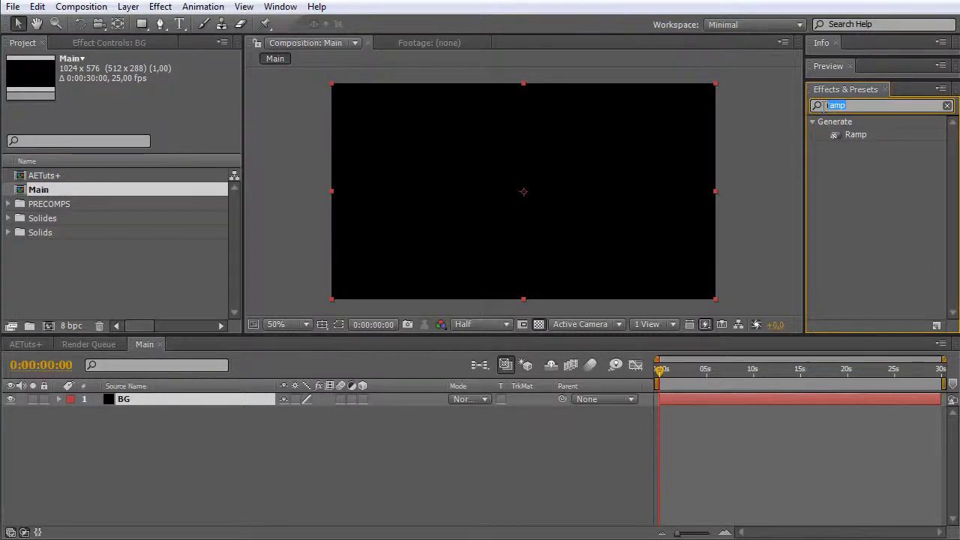
left_click(855, 138)
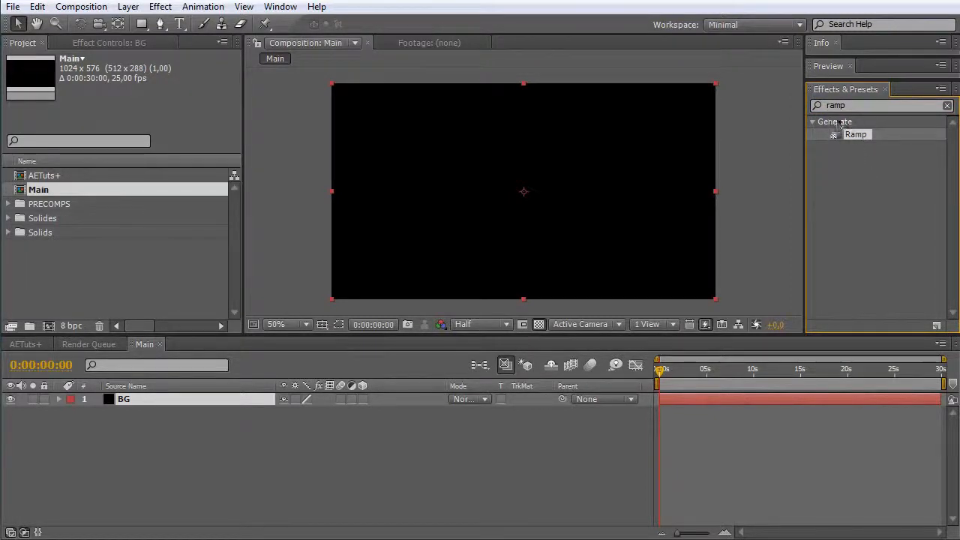
left_click_drag(863, 138, 240, 400)
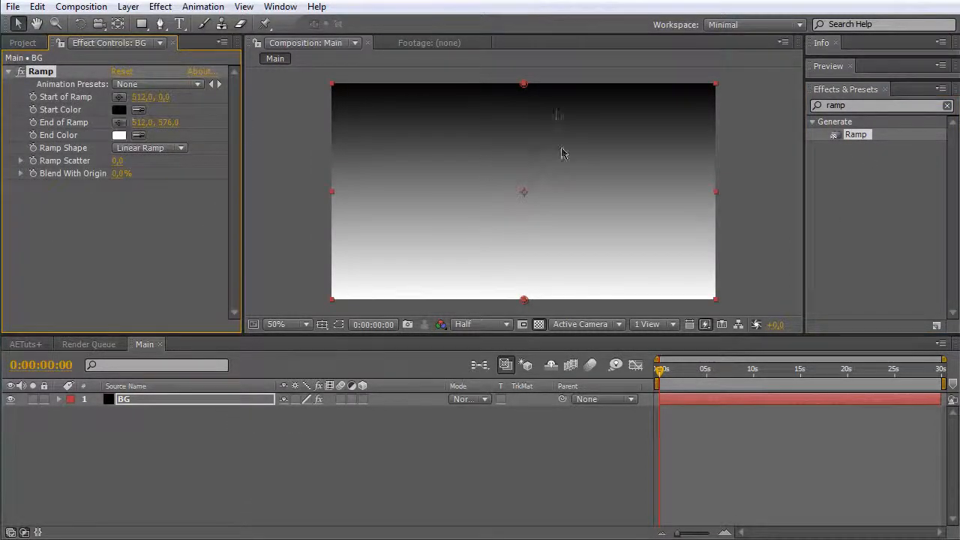
Nudge the ramp's start point to about 510, -2 and set its start color to white
mouse_move(525, 88)
left_mouse_down()
mouse_move(525, 131)
mouse_move(524, 84)
left_mouse_up()
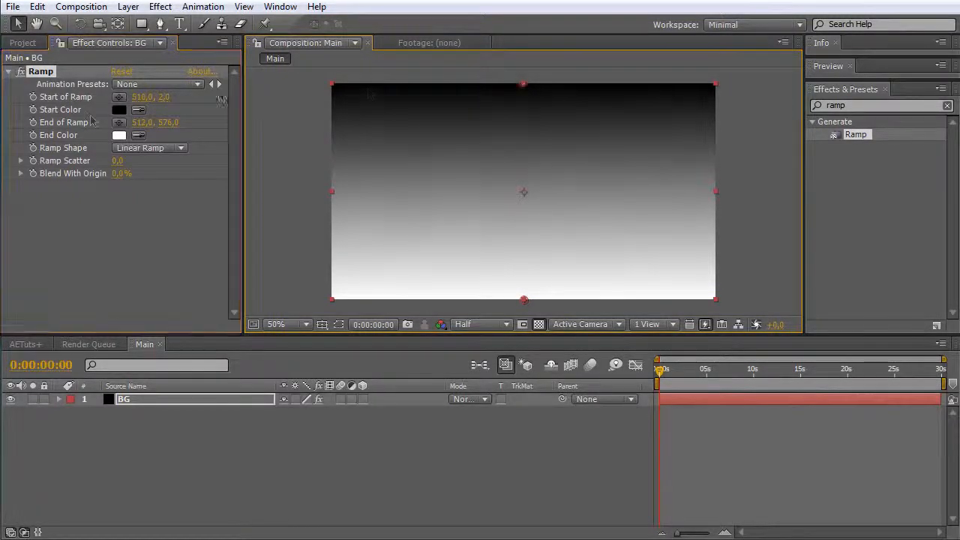
left_click(122, 136)
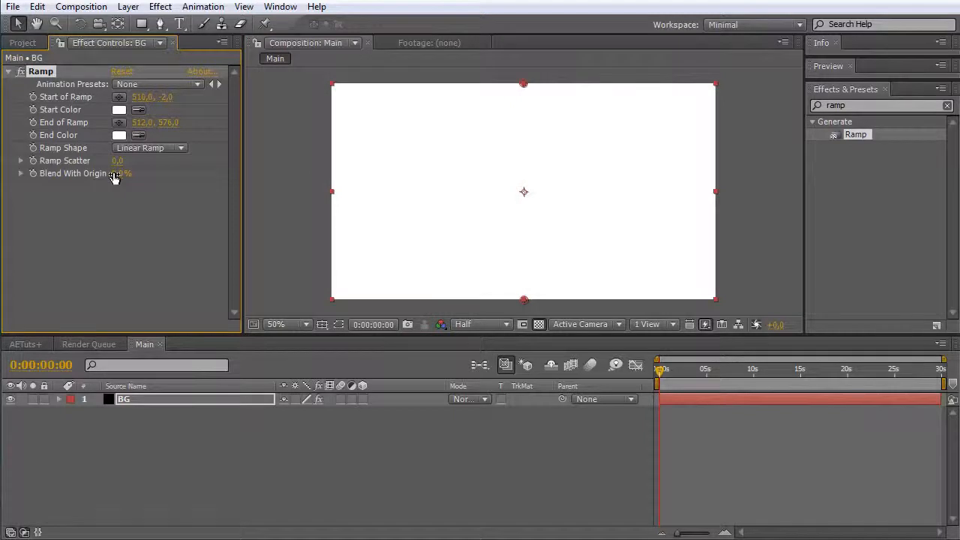
Set the ramp's end color to a light green with hue 100°, saturation 50% and brightness 100%
left_click(119, 135)
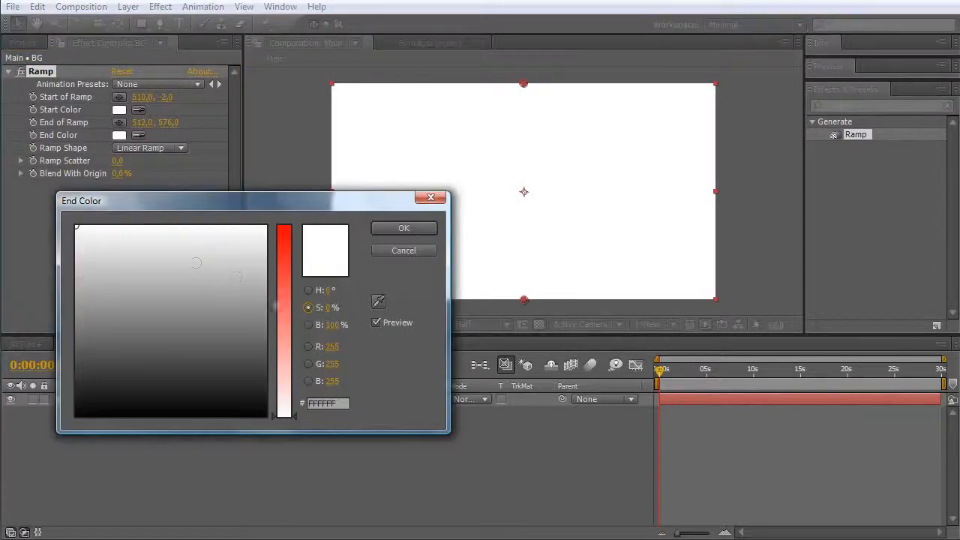
left_click(285, 275)
mouse_move(88, 270)
left_mouse_down()
mouse_move(163, 291)
mouse_move(118, 266)
mouse_move(123, 259)
left_mouse_up()
left_click(328, 290)
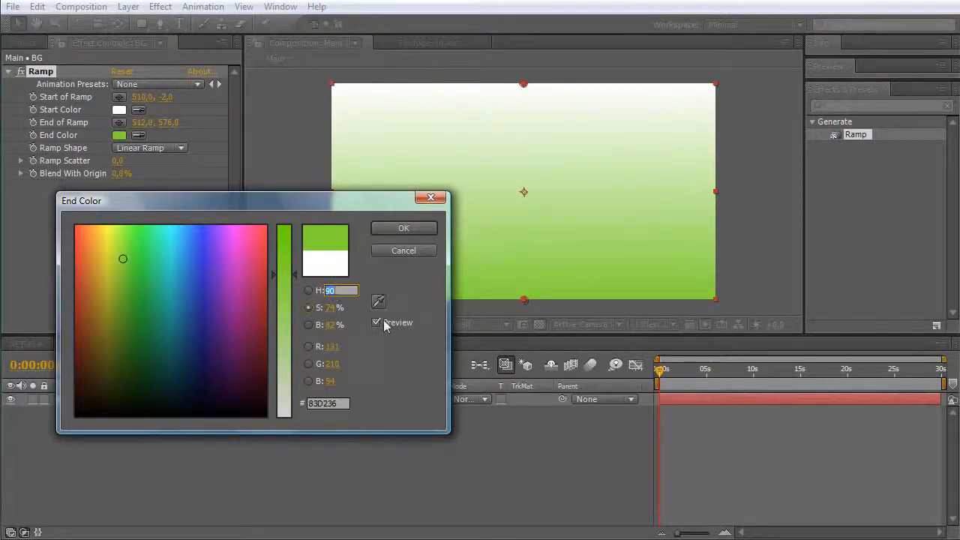
type("100")
key("Tab")
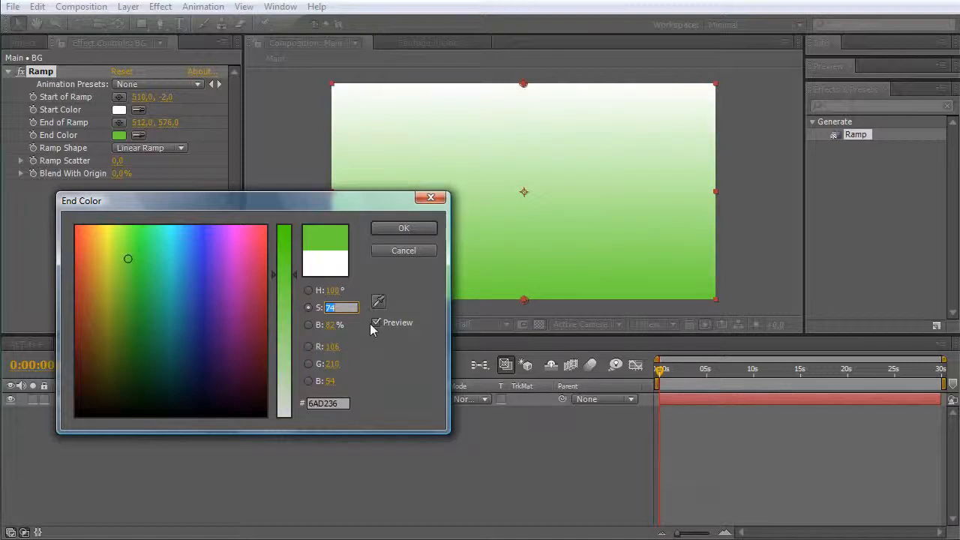
type("50")
left_click(335, 327)
type("100")
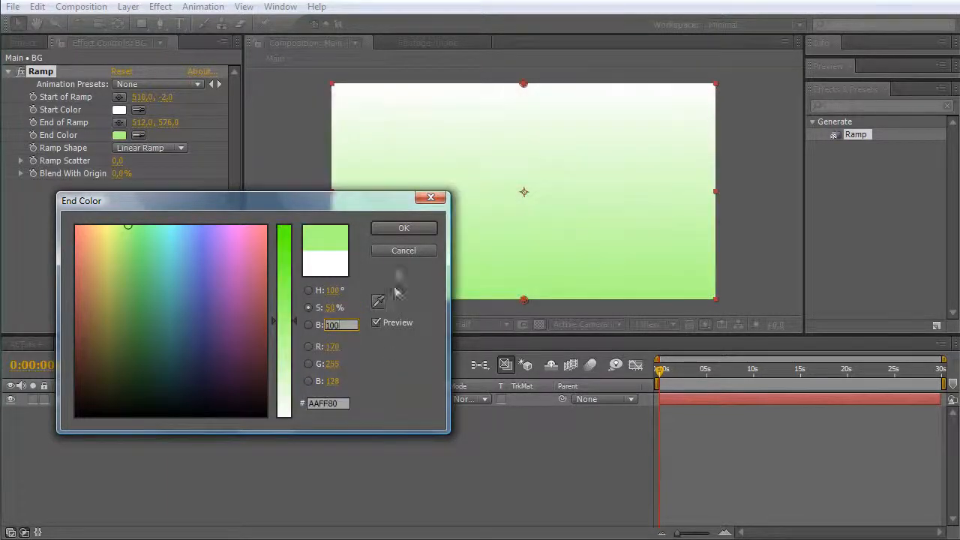
left_click(403, 228)
Move the ramp's start point down to about 510, 158 and deselect the BG layer
left_click_drag(525, 85, 524, 146)
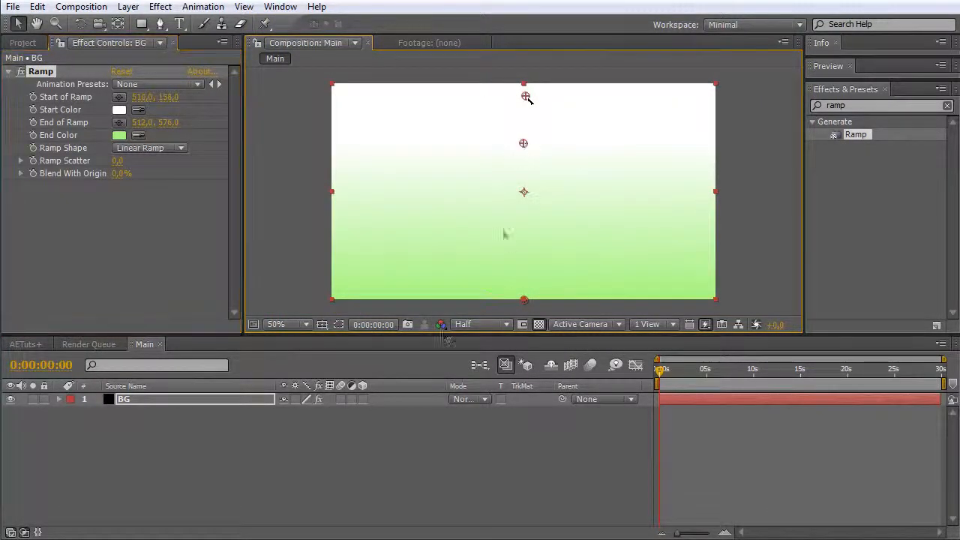
left_click(306, 435)
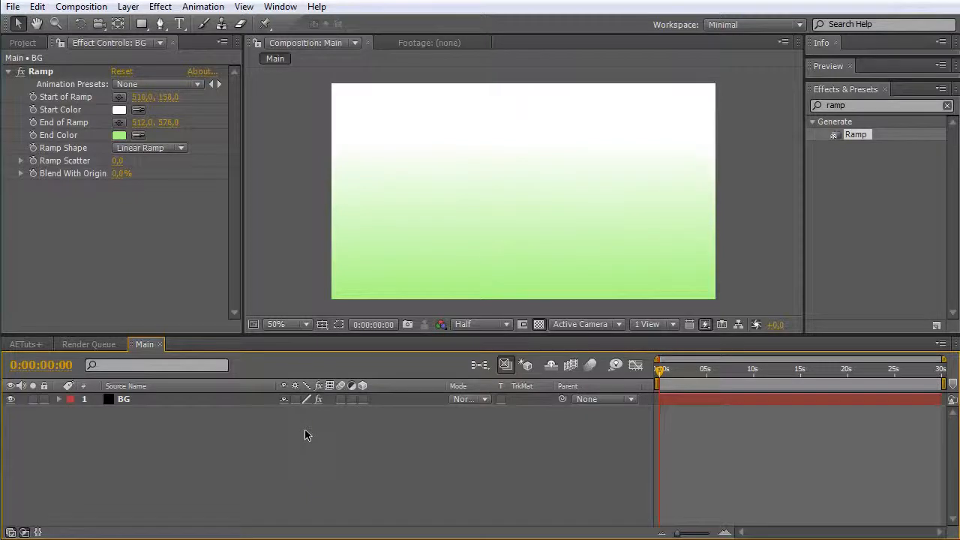
Add another black solid at composition size, named Particles, above the BG layer
right_click(220, 418)
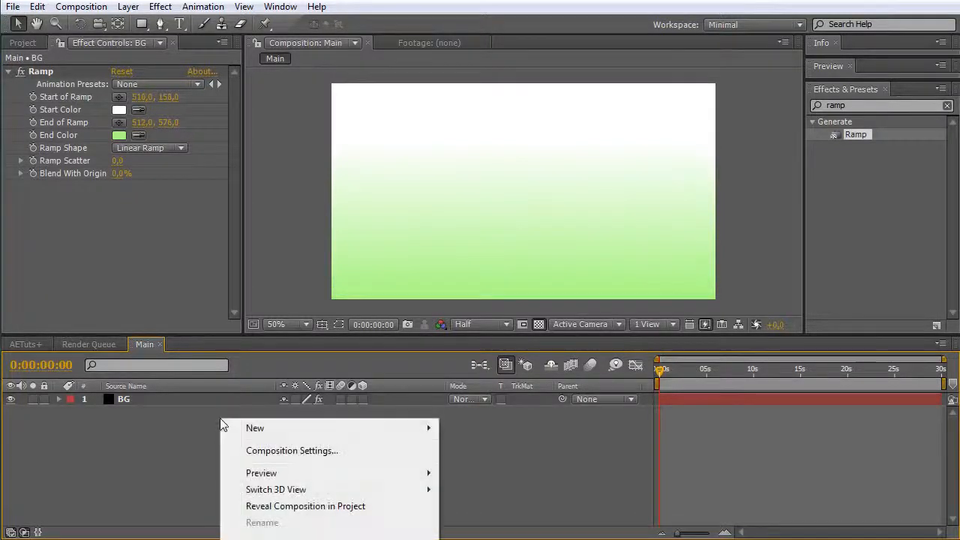
mouse_move(365, 430)
left_click(474, 469)
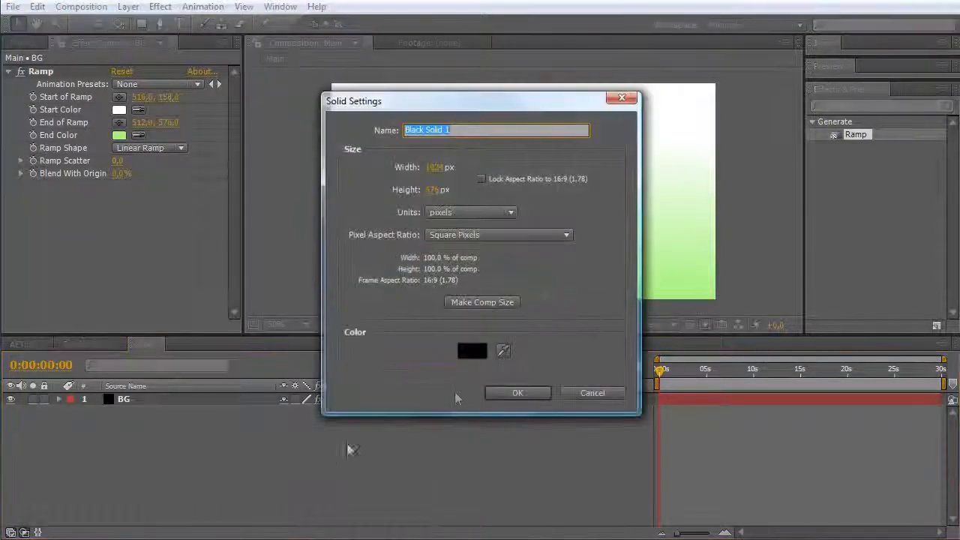
type("Part")
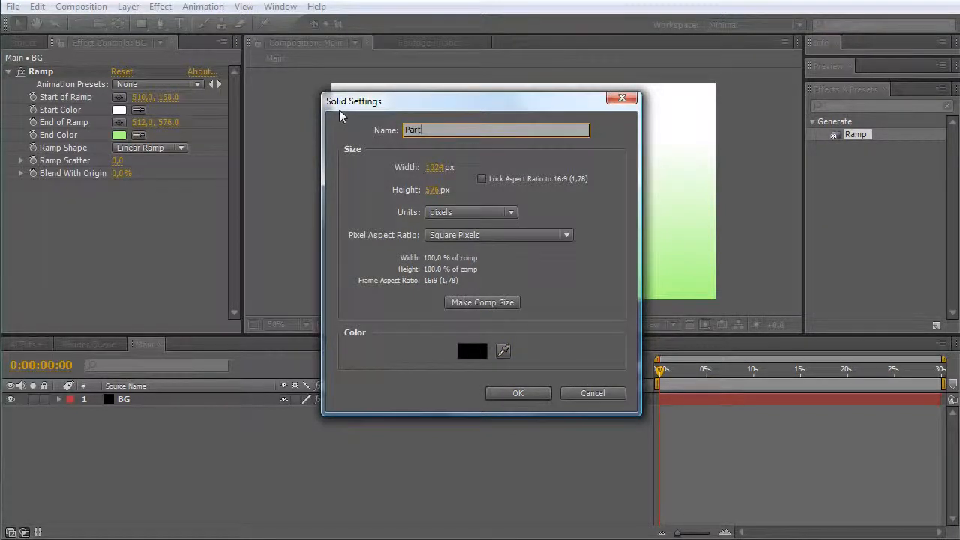
type("icles")
left_click(492, 303)
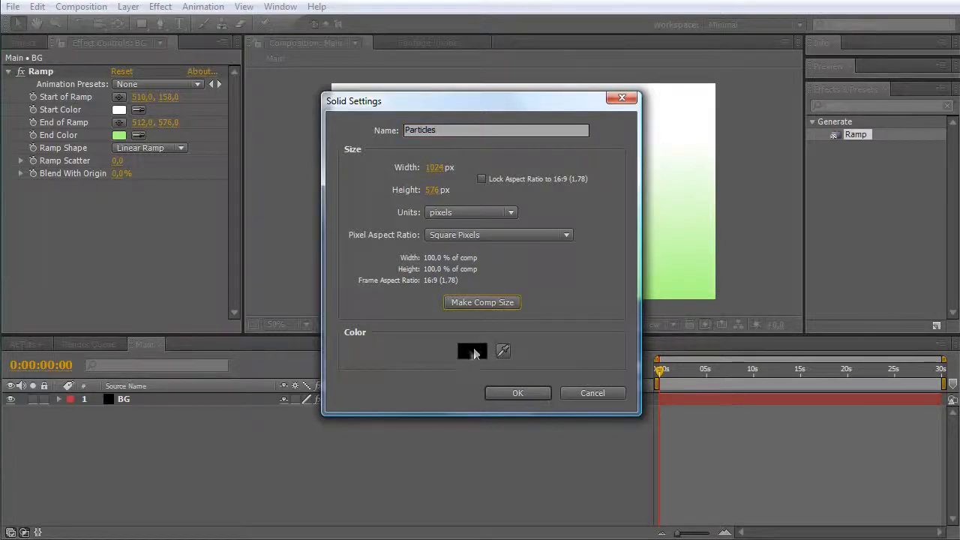
left_click(518, 393)
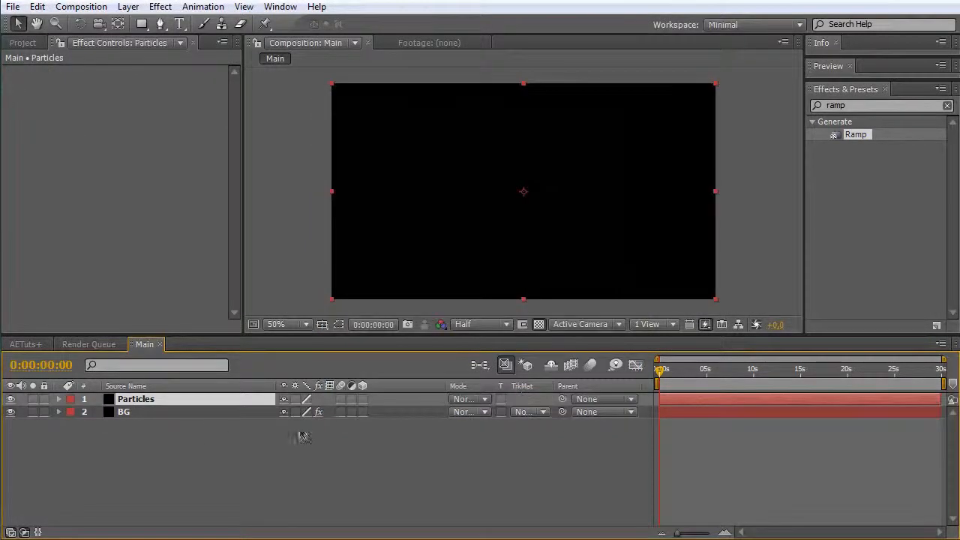
Find the Trapcode Particular effect and apply it to the Particles layer
left_click(897, 104)
type("pa")
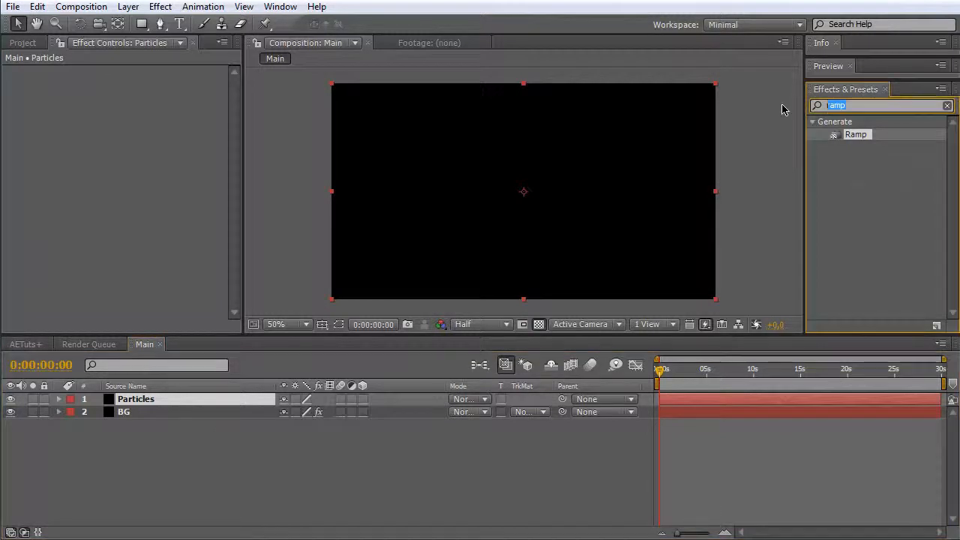
type("rti")
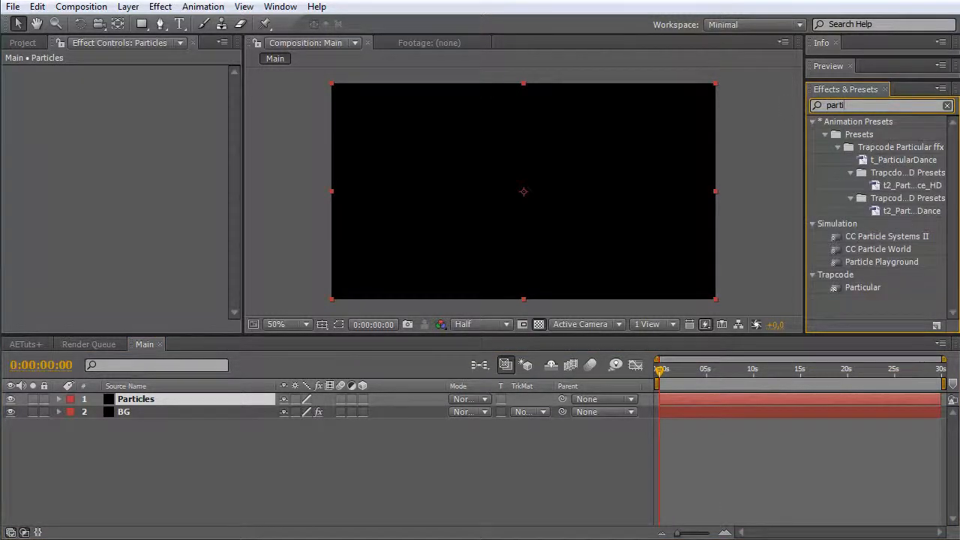
double_click(878, 290)
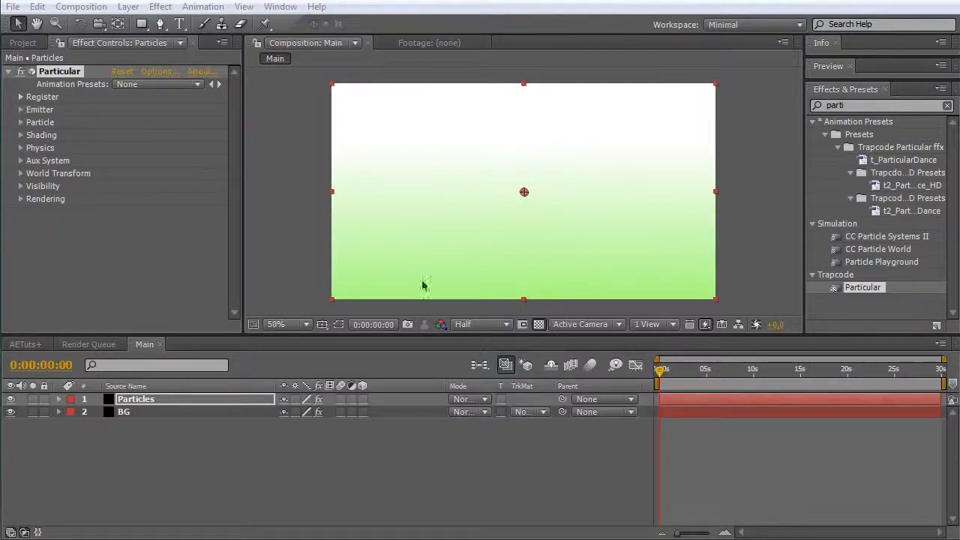
Expand Particular's Emitter settings and preview the default particle emission up to about 0:00:03:21
left_click(22, 111)
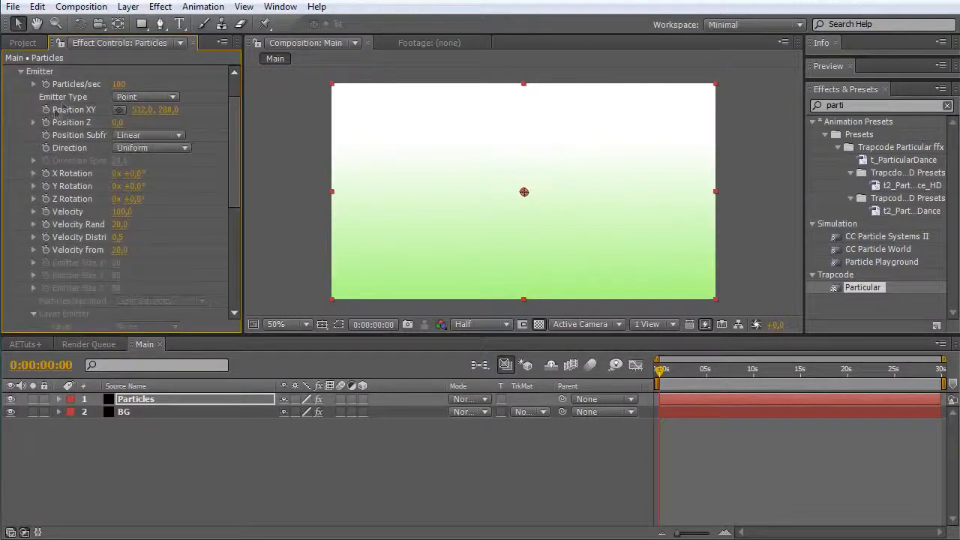
left_click_drag(233, 117, 234, 98)
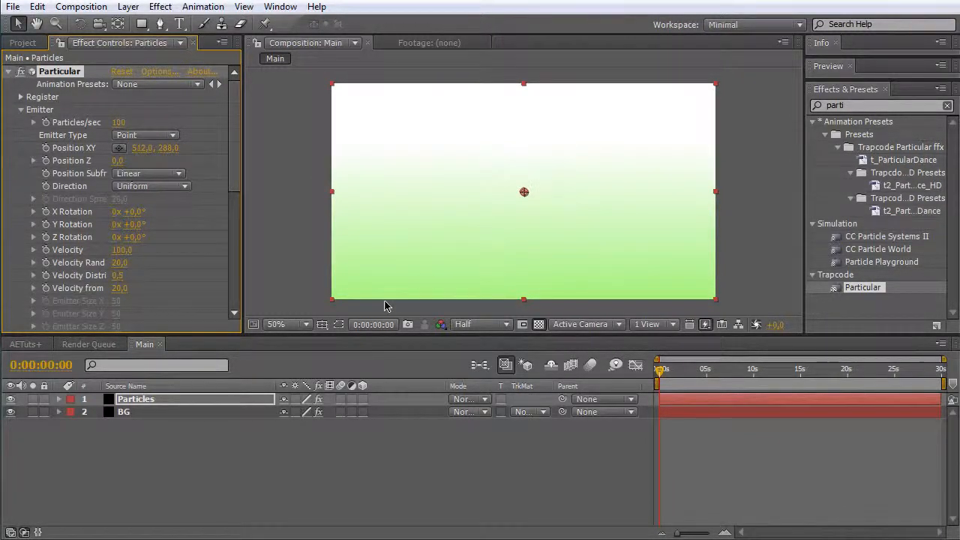
left_click_drag(660, 369, 698, 374)
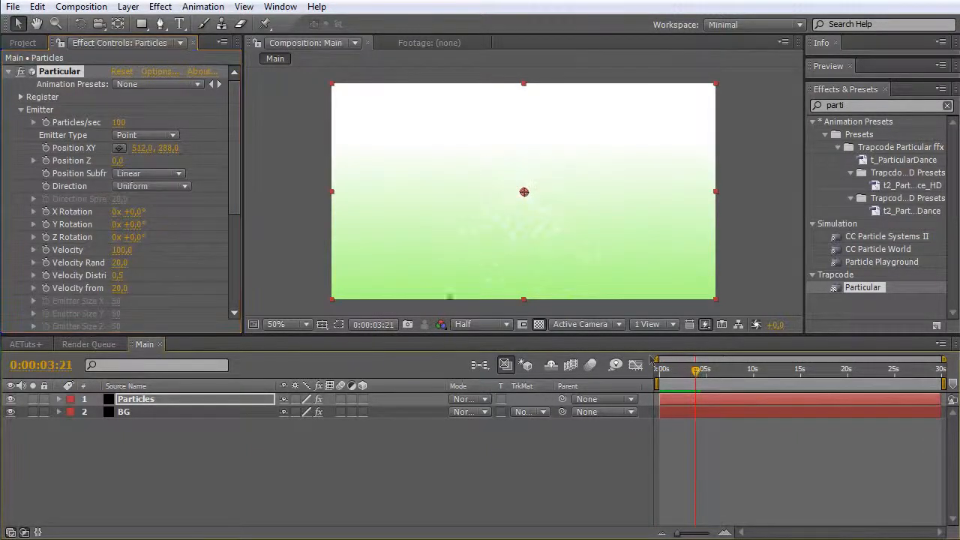
Keyframe the emitter's Particles/sec at 0:00:00:00 with a value of 10000 and reveal the keyframe on the Particles layer
left_click(150, 399)
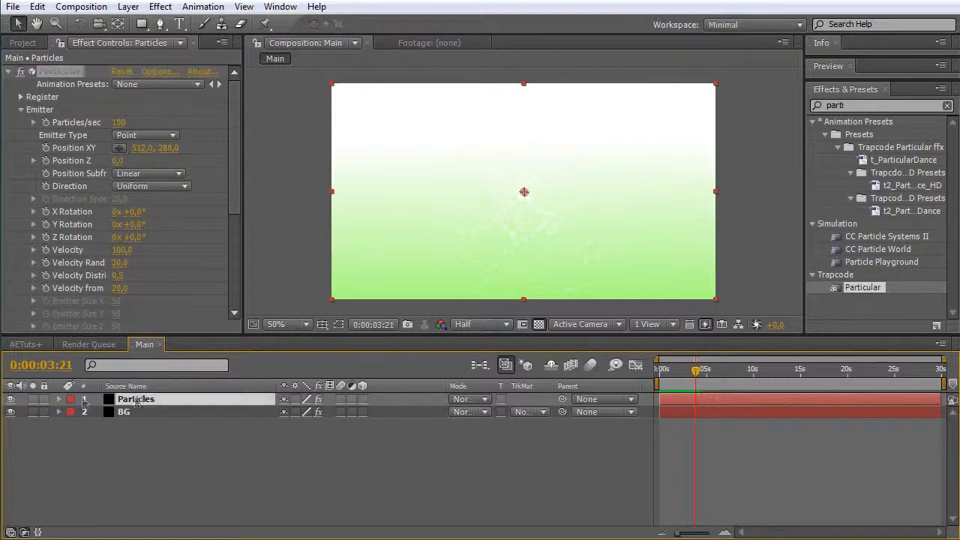
left_click(58, 399)
left_click_drag(670, 375, 653, 377)
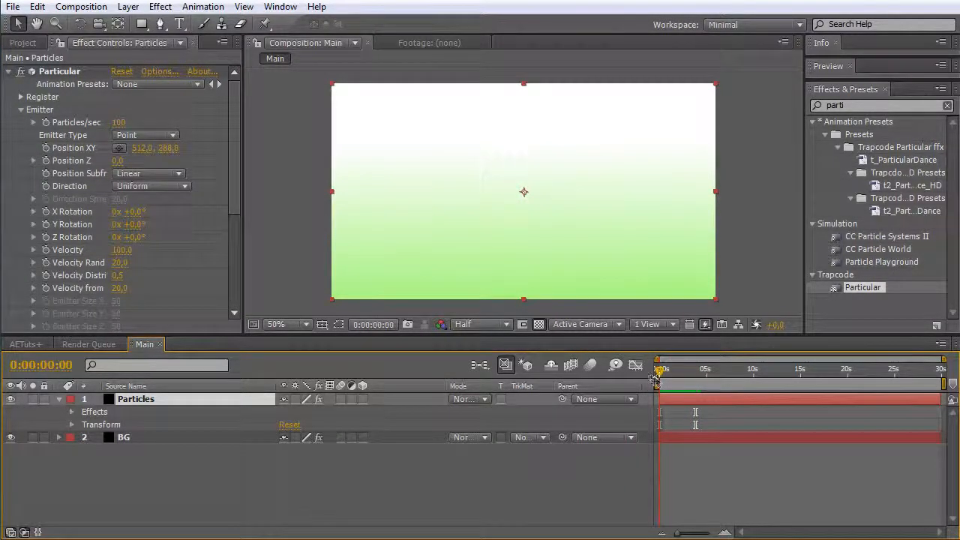
left_click(46, 122)
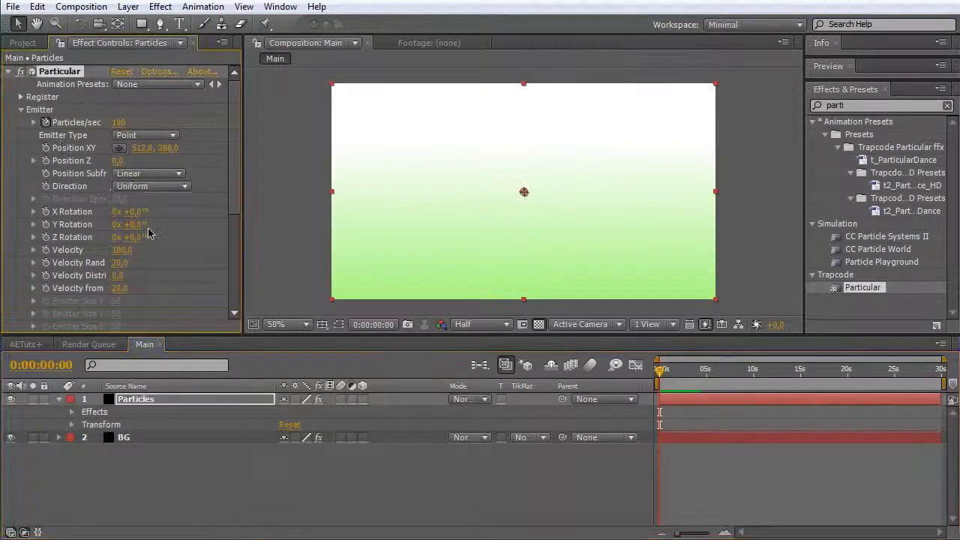
left_click(168, 399)
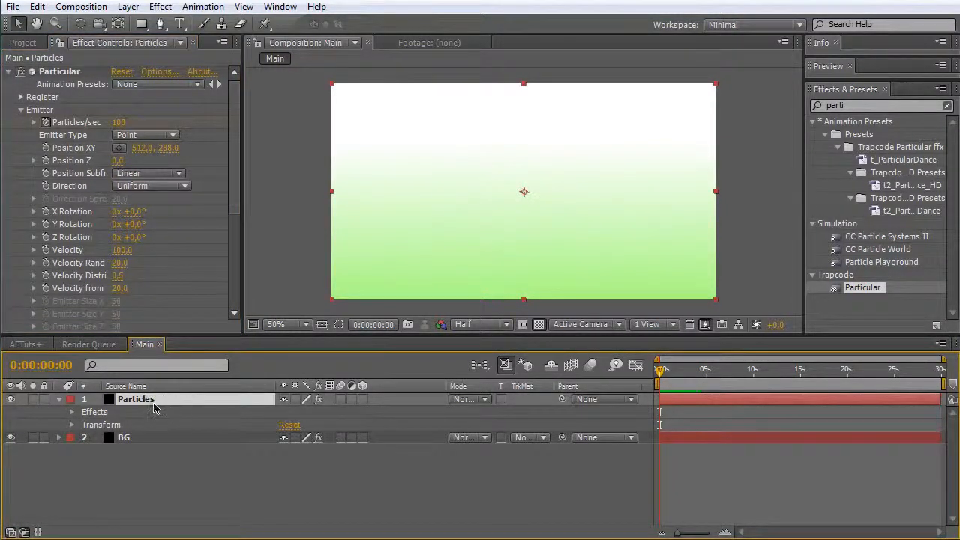
key("u")
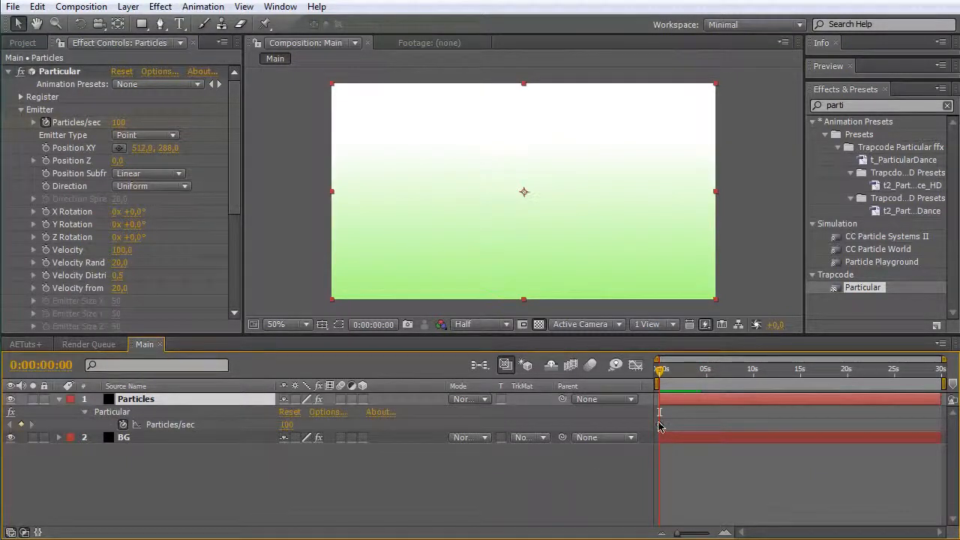
left_click(725, 532)
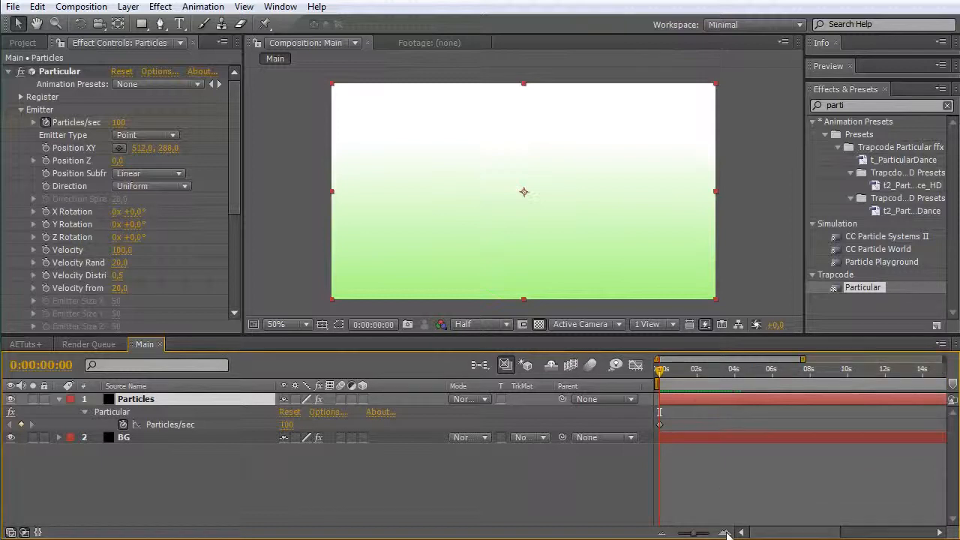
left_click(123, 122)
type("10000")
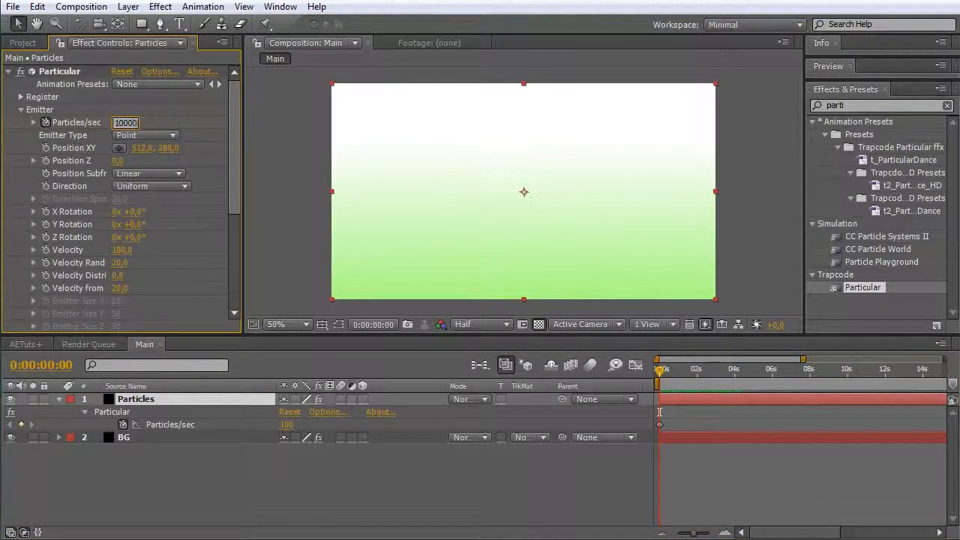
key("Return")
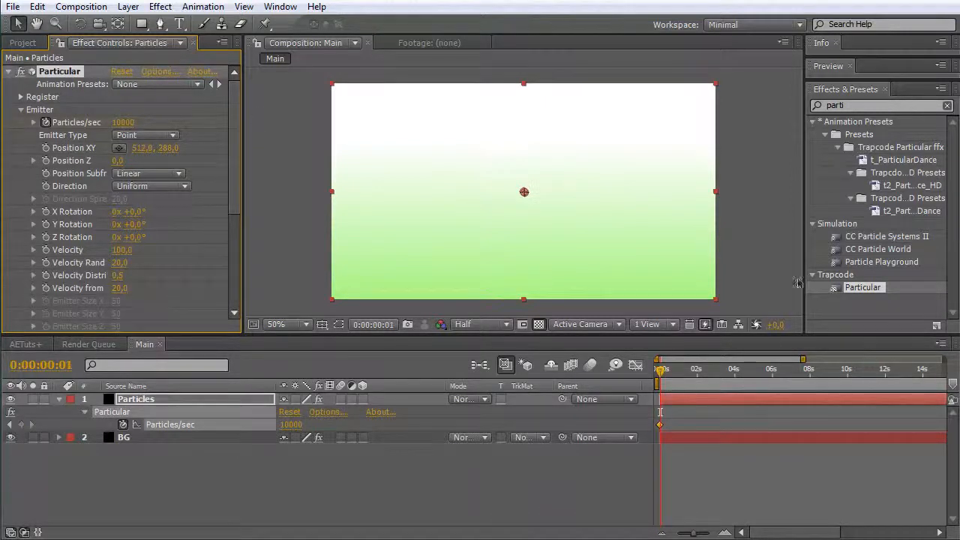
Add a second Particles/sec keyframe with a value of 0 at 0:00:00:01
left_click_drag(695, 533, 714, 533)
left_click(124, 122)
key("Return")
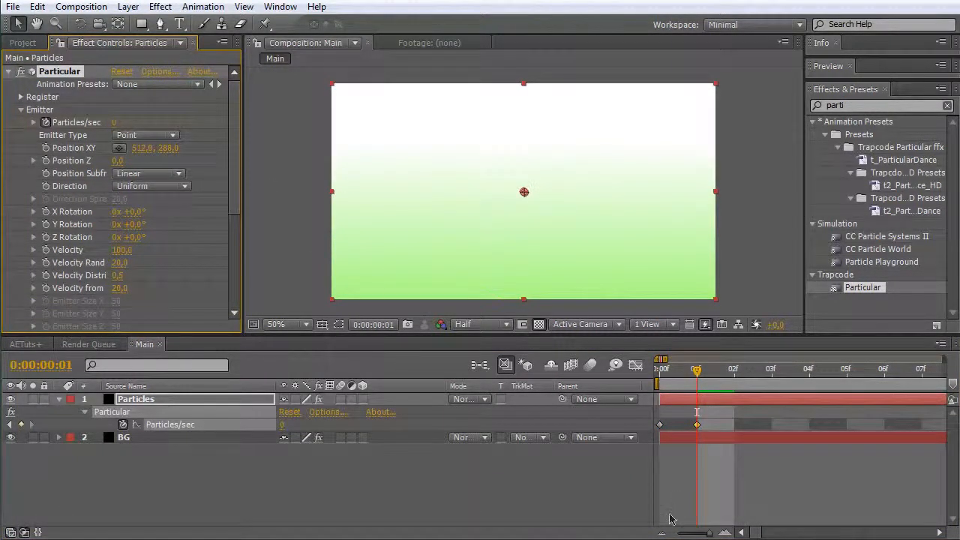
Preview the one-frame particle burst from the start to about 0:00:01:16
left_click(661, 533)
left_click(662, 533)
left_click(661, 533)
left_click(662, 533)
left_click_drag(662, 372, 769, 405)
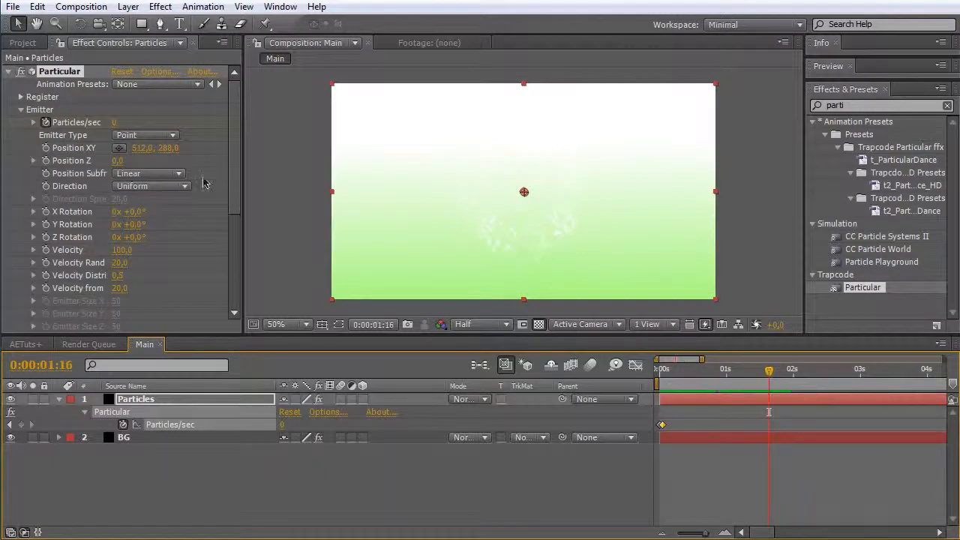
Change the Emitter Type to Box and check the particles at 0:00:00:04
left_click(172, 136)
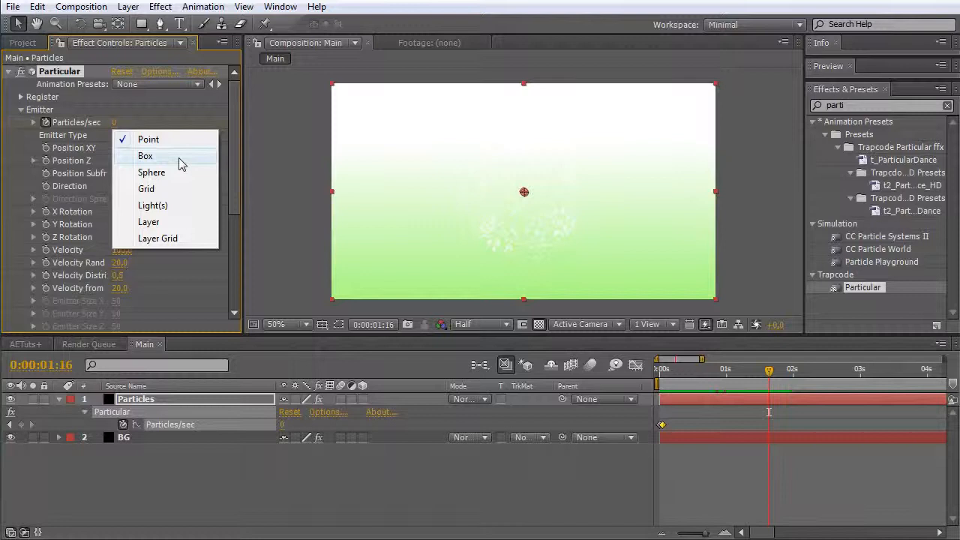
left_click(180, 163)
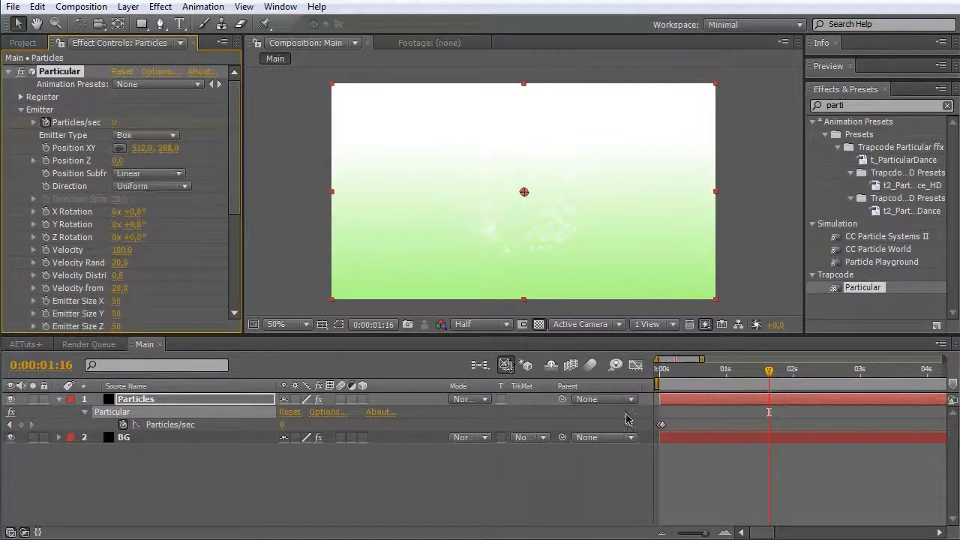
left_click(663, 370)
left_click_drag(663, 373, 670, 373)
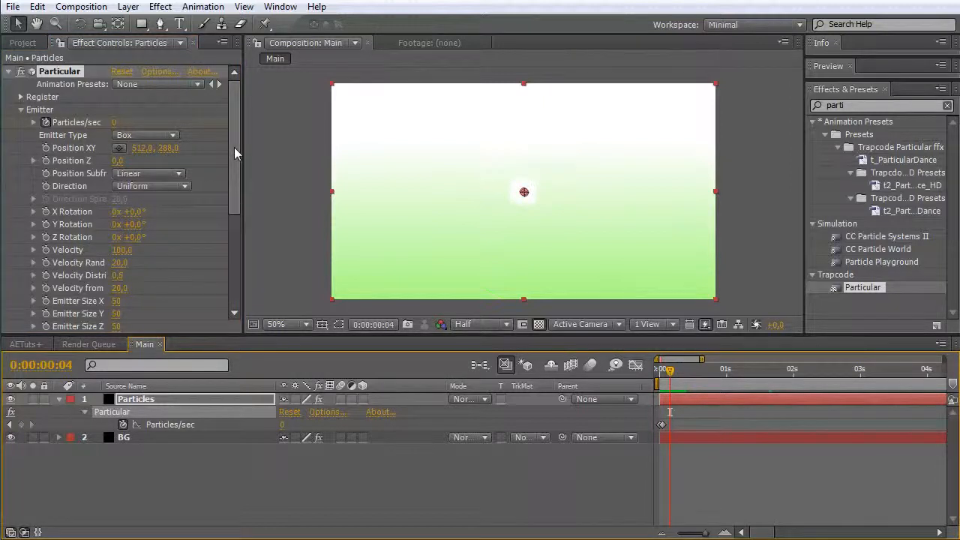
Set the box emitter's Size X and Size Y to 3000 and its Size Z to 0
left_click_drag(234, 147, 228, 186)
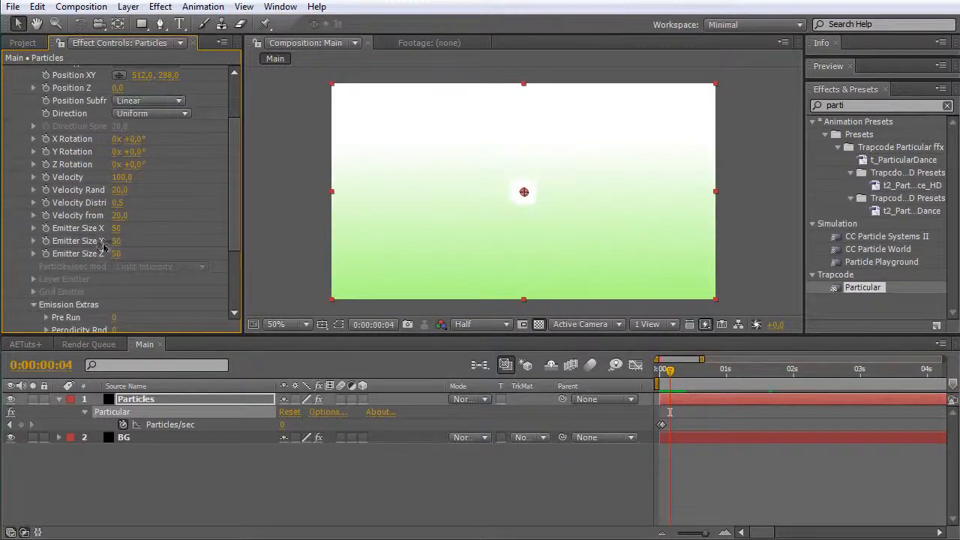
left_click(115, 228)
key("Return")
left_click(115, 240)
type("3000")
key("Return")
left_click_drag(669, 372, 669, 372)
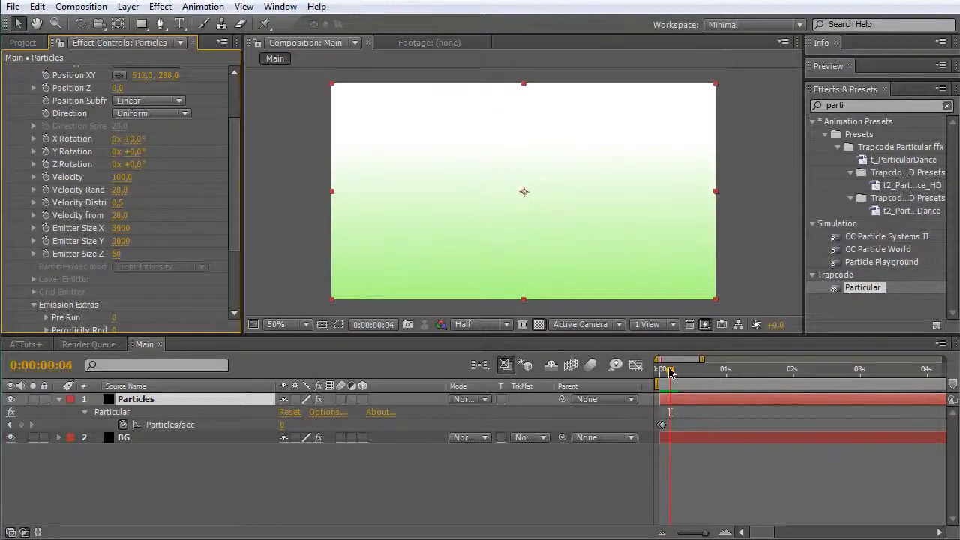
left_click(119, 255)
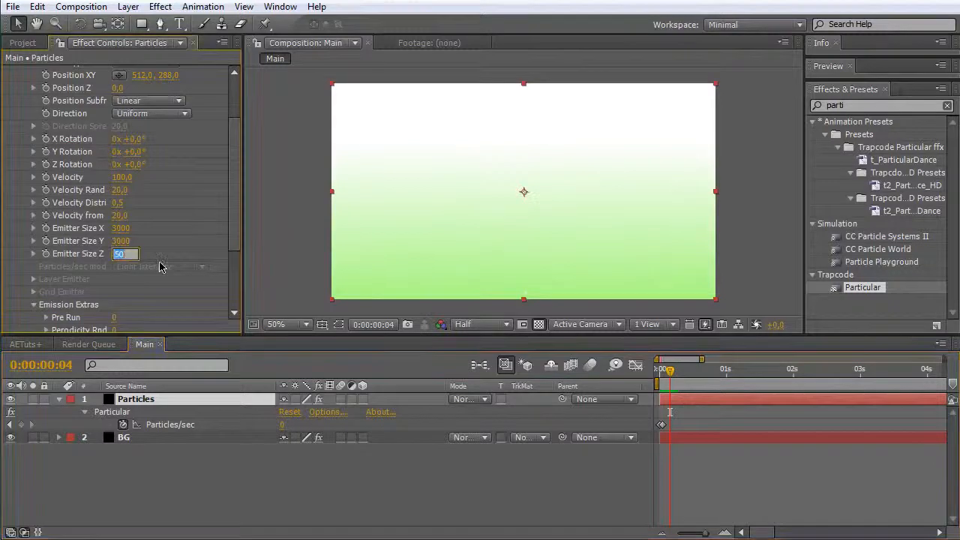
type("0")
key("Return")
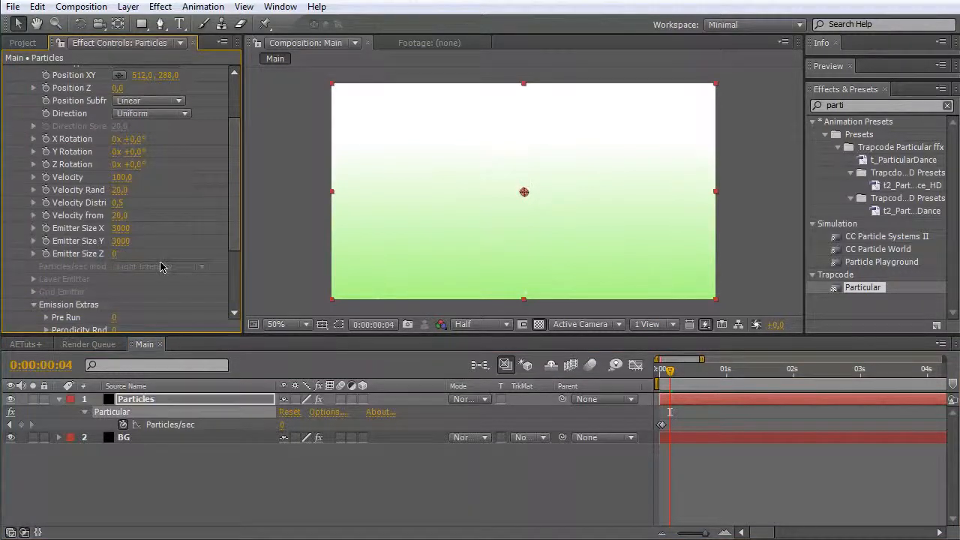
Set the emitter's X Rotation to 90° and preview the particles, ending at 0:00:00:07
left_click_drag(234, 222, 235, 190)
left_click_drag(670, 376, 668, 375)
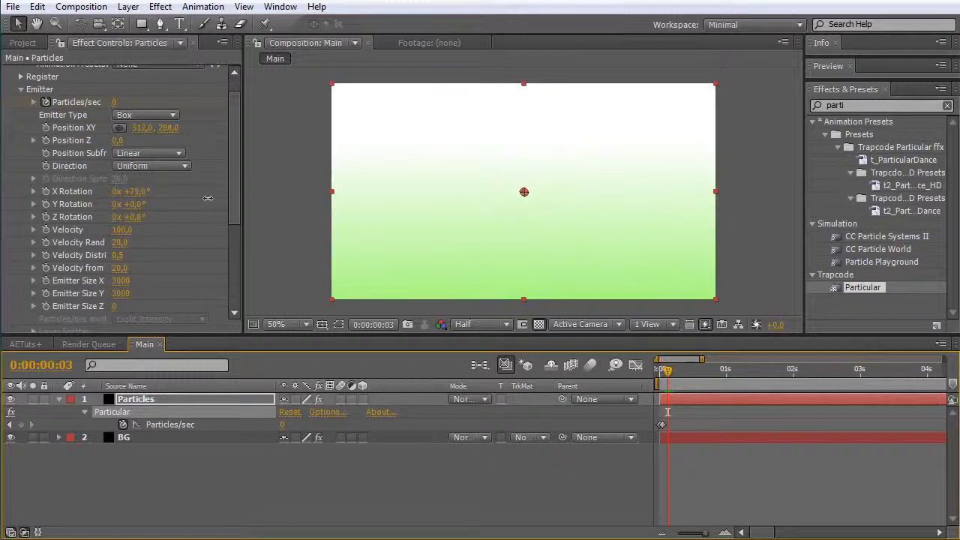
left_click_drag(224, 199, 214, 202)
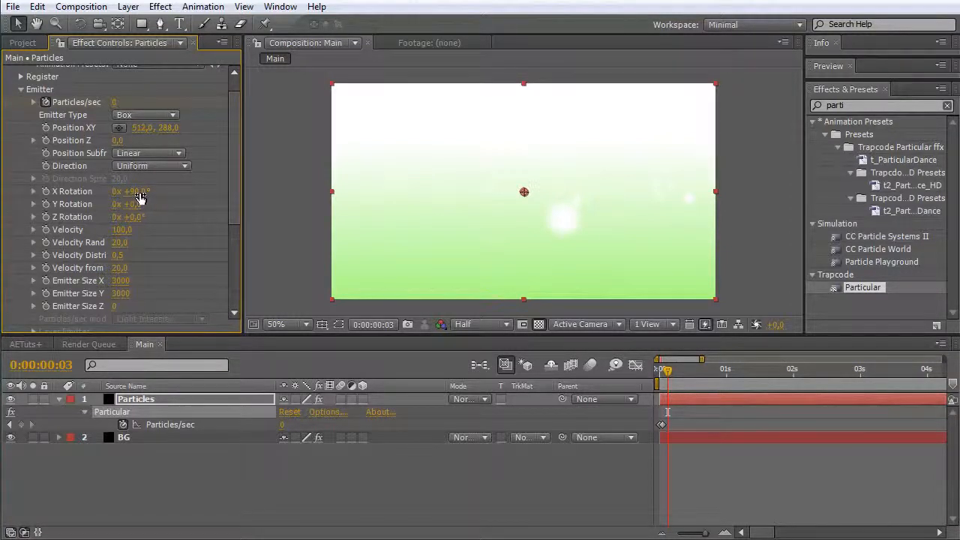
left_click_drag(670, 372, 742, 370)
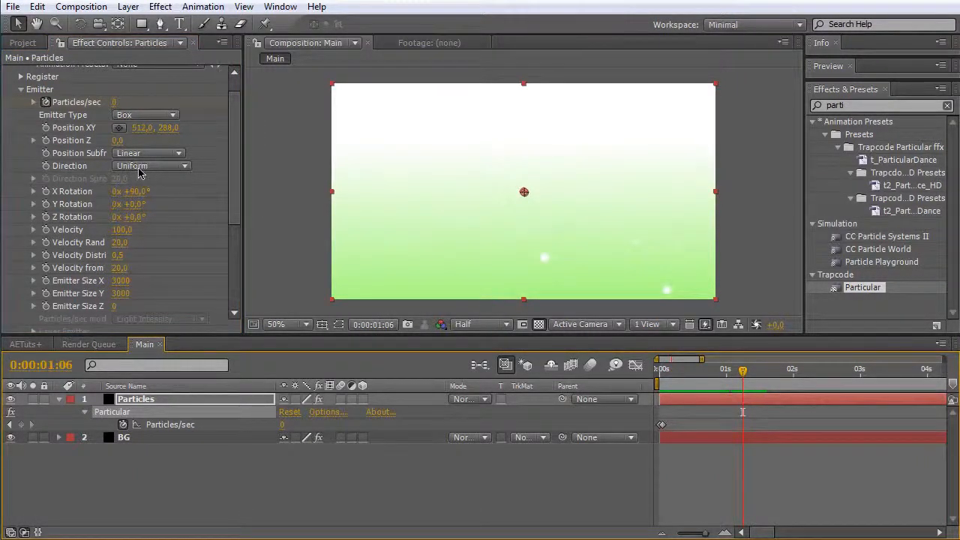
left_click_drag(697, 366, 679, 375)
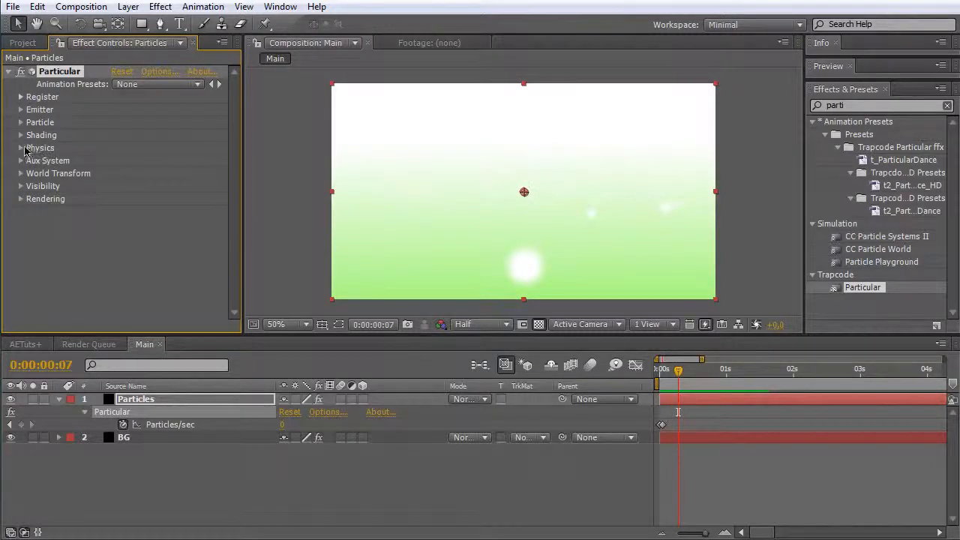
Set Air Resistance to 0,1 in Particular's Physics settings, widening the effect controls to read the parameter names
left_click(21, 149)
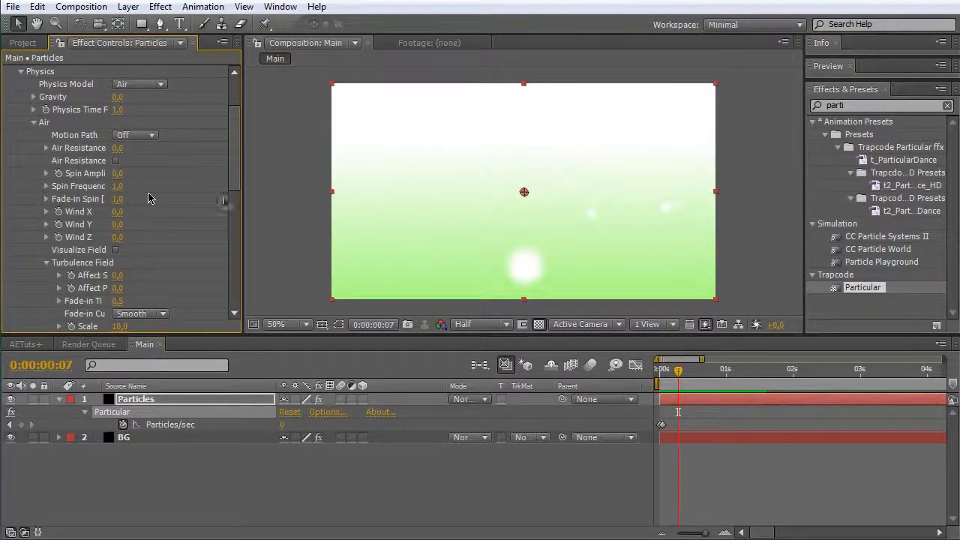
left_click_drag(241, 190, 272, 190)
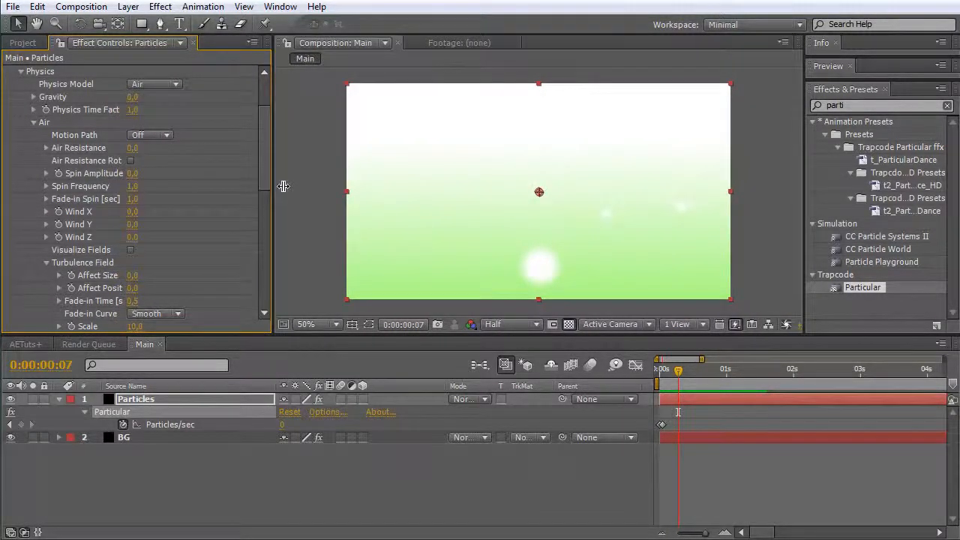
left_click(132, 148)
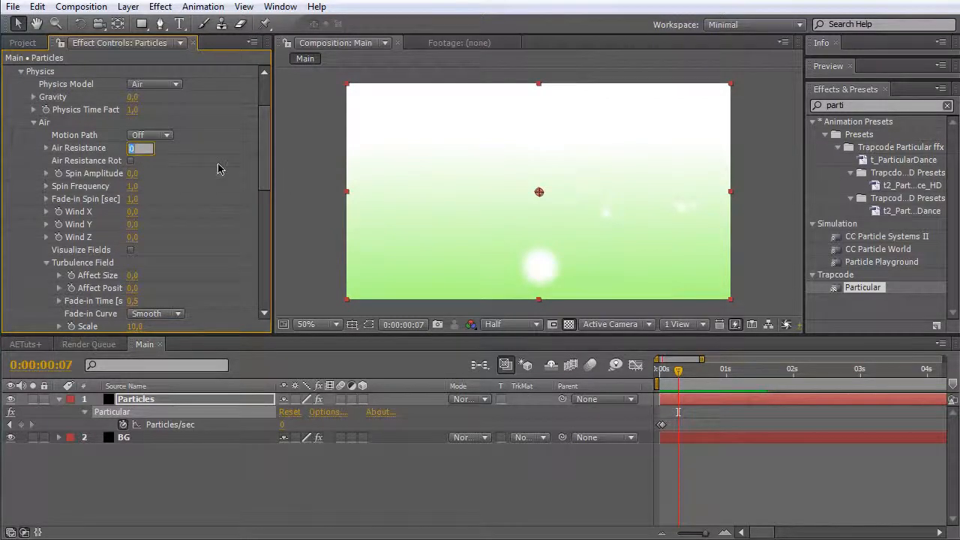
type("0,1")
left_click(219, 165)
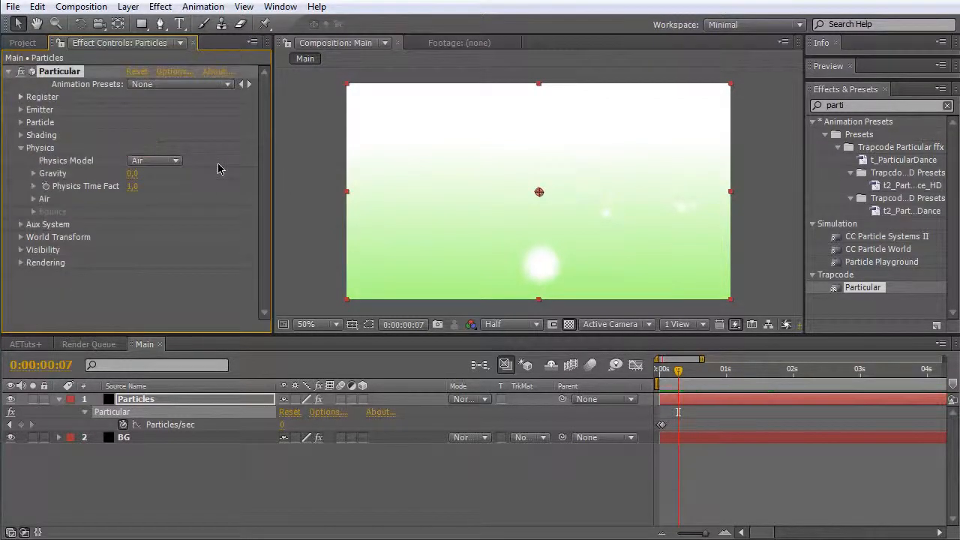
Set the particles' Gravity to -50 and review the Emitter settings
left_click(133, 174)
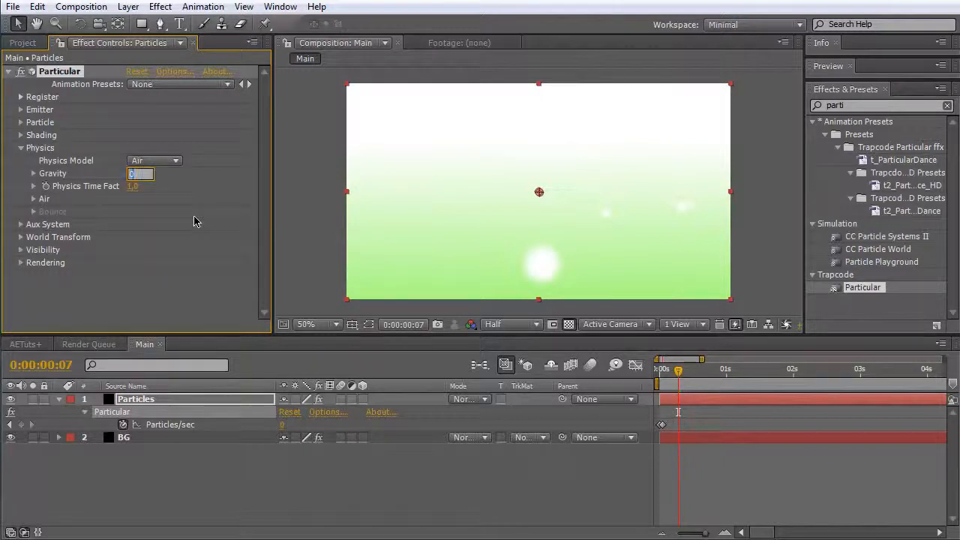
type("-50")
left_click(193, 222)
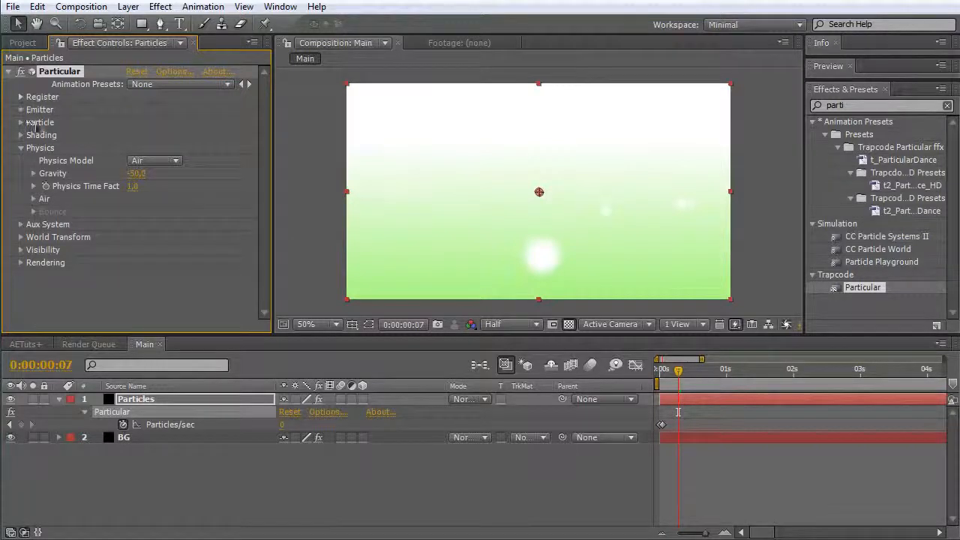
left_click(21, 110)
scroll(150, 201, "down", 1)
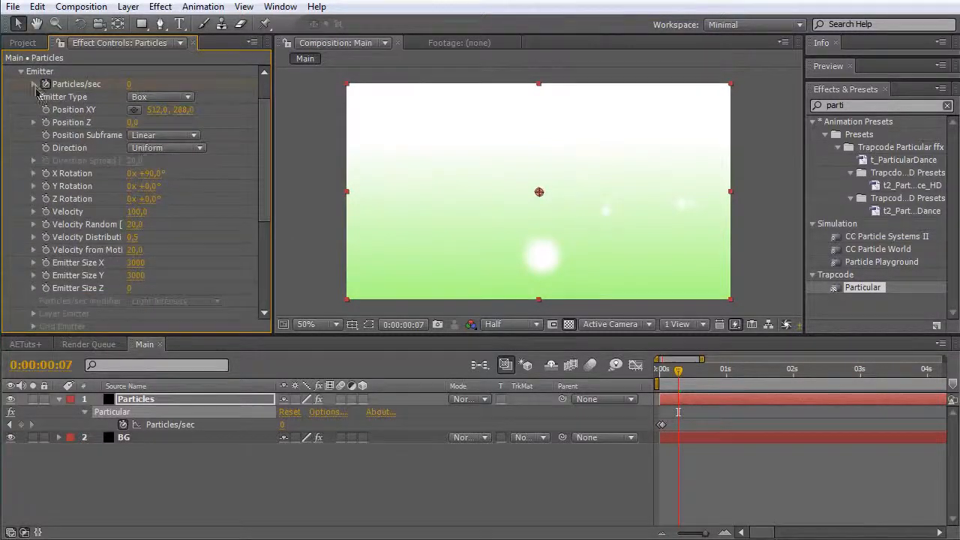
left_click(20, 71)
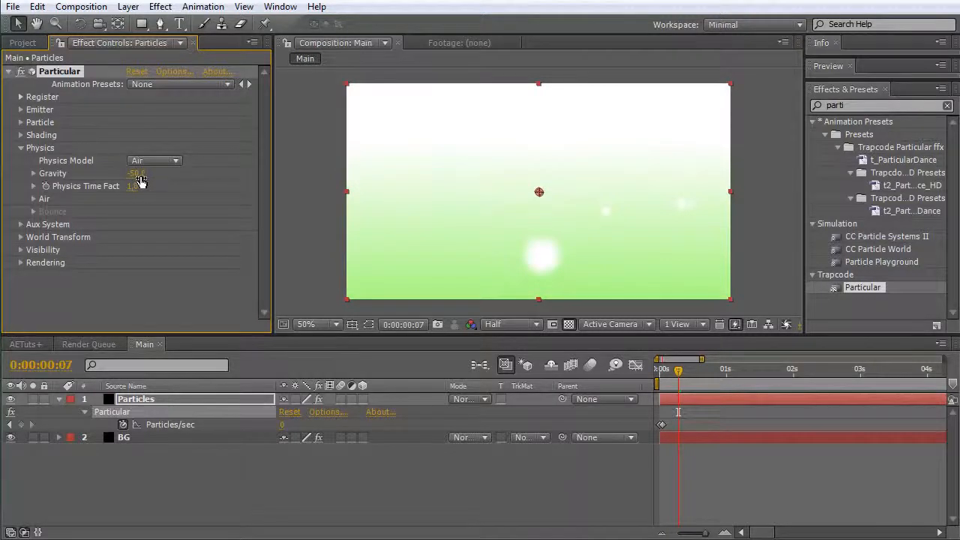
Preview the particle motion in Main and compare it with the growing grass in the finished AETuts+ composition
mouse_move(677, 372)
left_mouse_down()
mouse_move(669, 371)
mouse_move(844, 370)
mouse_move(666, 372)
mouse_move(787, 363)
mouse_move(657, 379)
mouse_move(691, 375)
left_mouse_up()
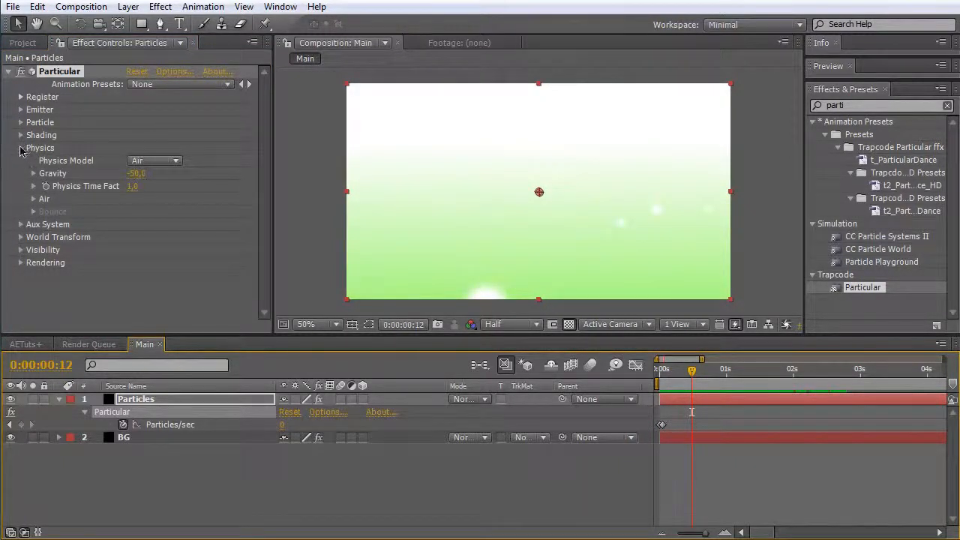
left_click(21, 149)
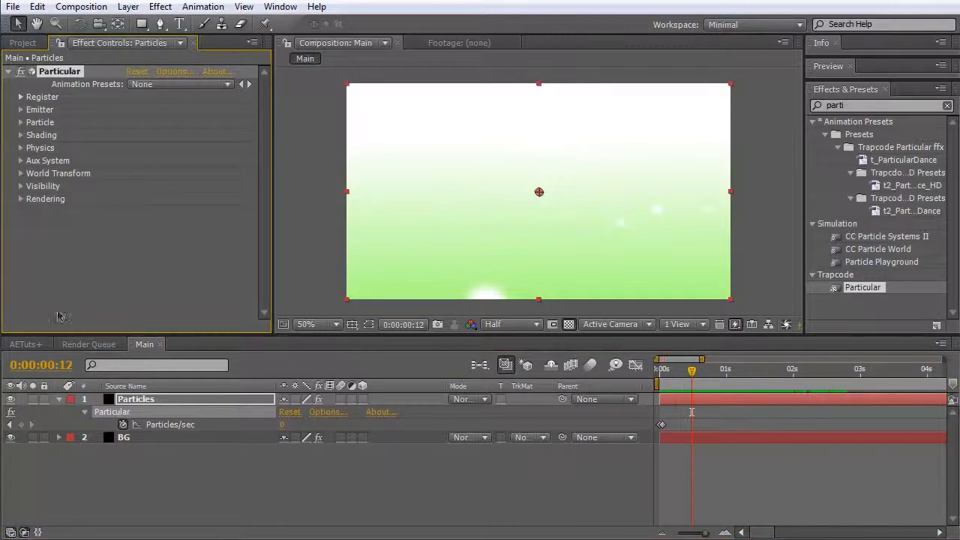
left_click(24, 345)
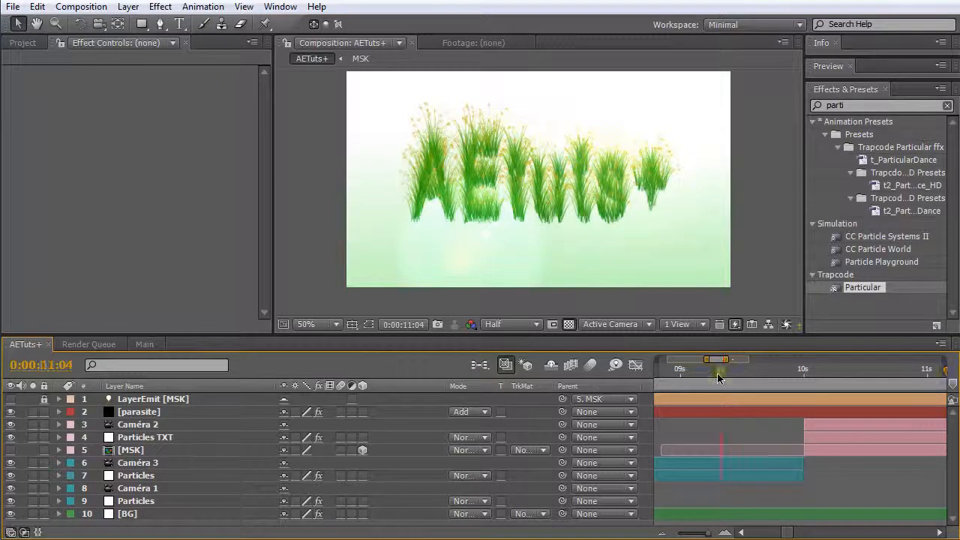
left_click(690, 374)
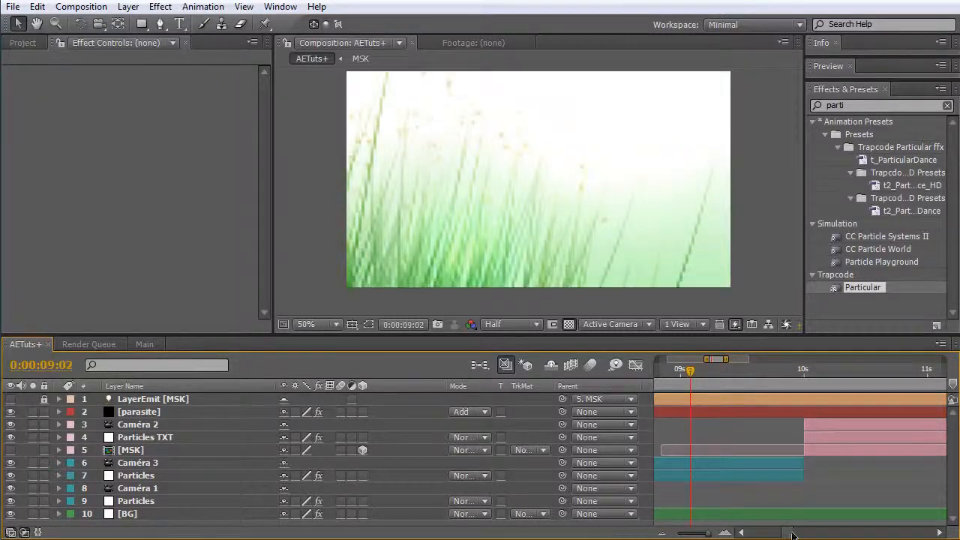
left_click_drag(792, 534, 750, 534)
left_click(882, 374)
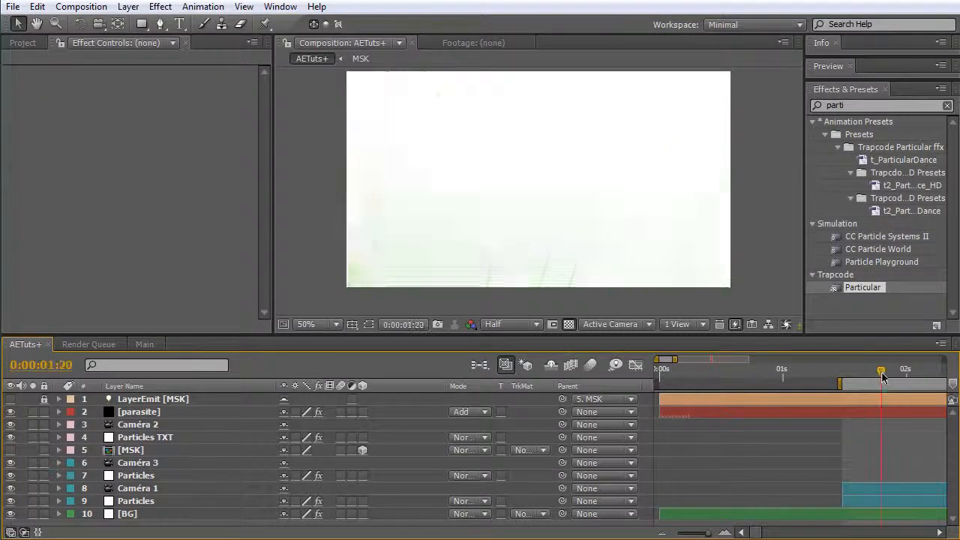
left_click(144, 345)
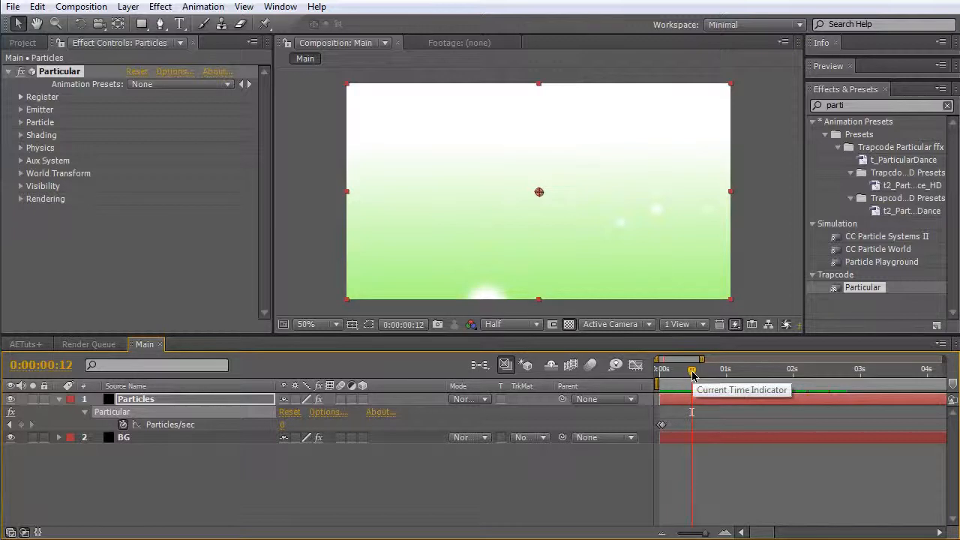
left_click_drag(693, 374, 696, 374)
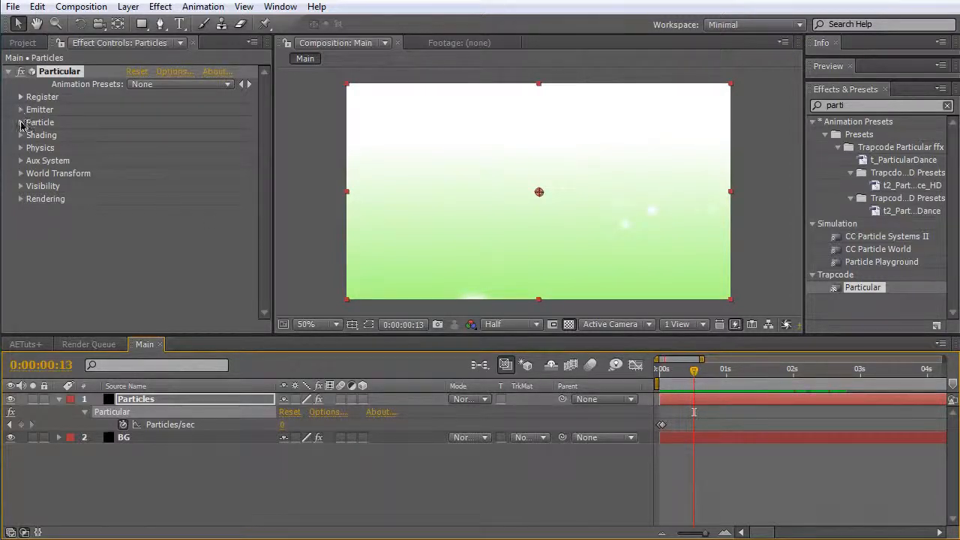
Set the particle color to orange with hue 40°, saturation 100% and brightness 90%, and preview up to 0:00:00:18
left_click(21, 122)
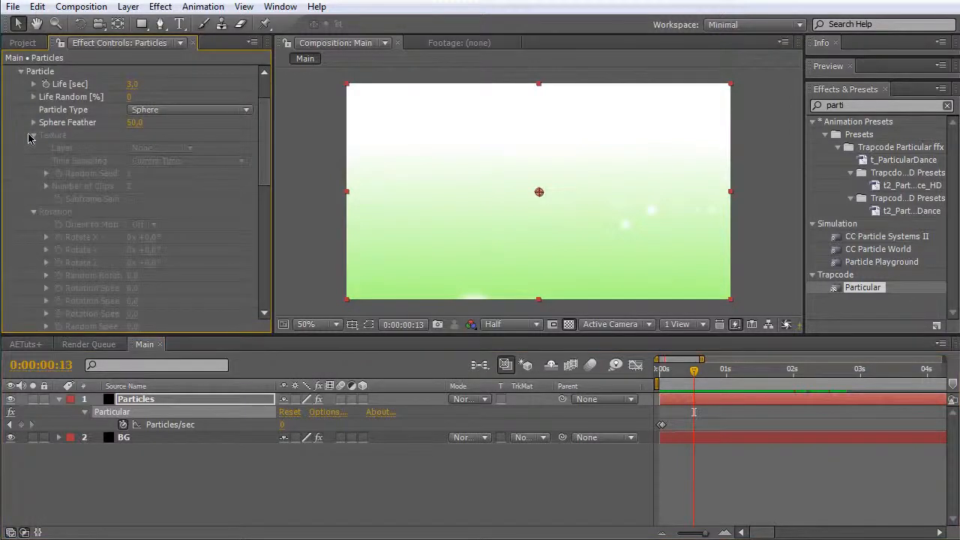
left_click(34, 136)
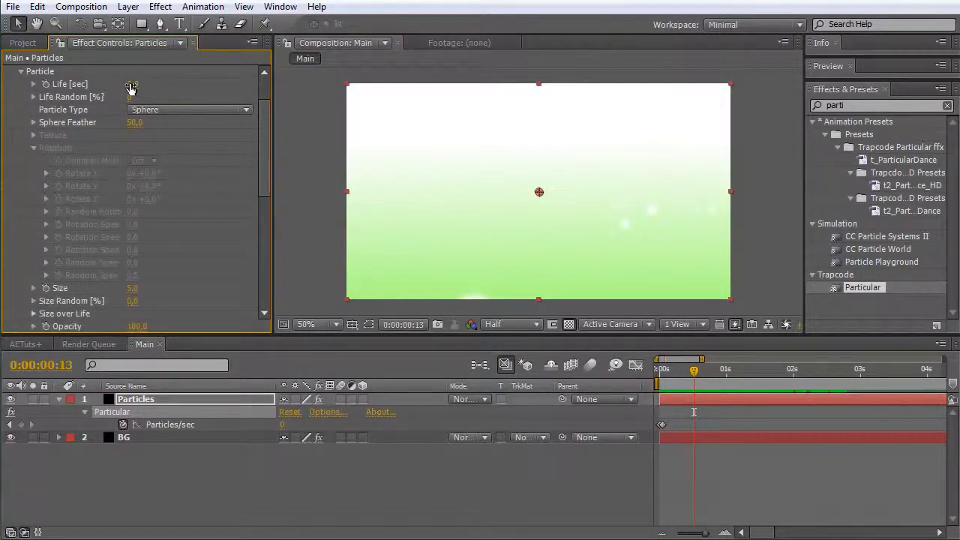
left_click(33, 148)
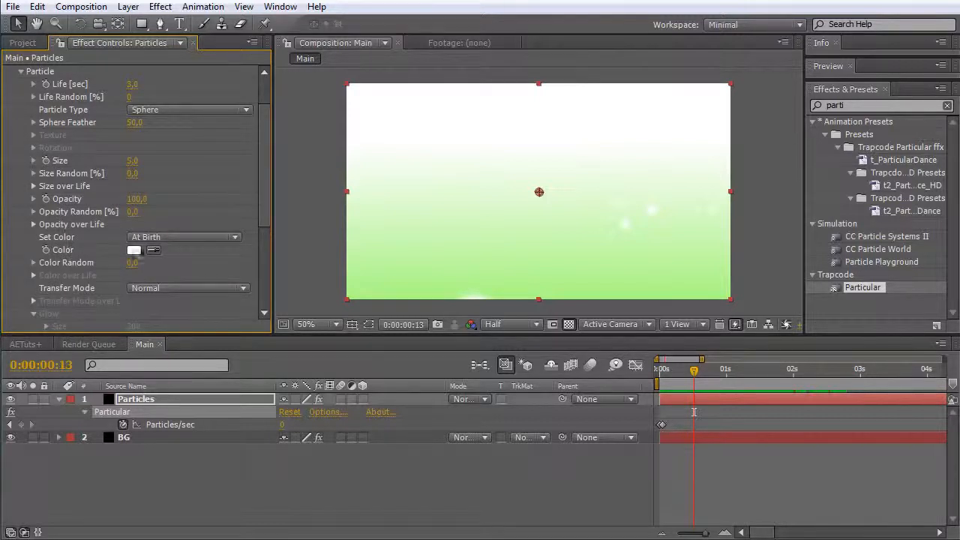
left_click(135, 251)
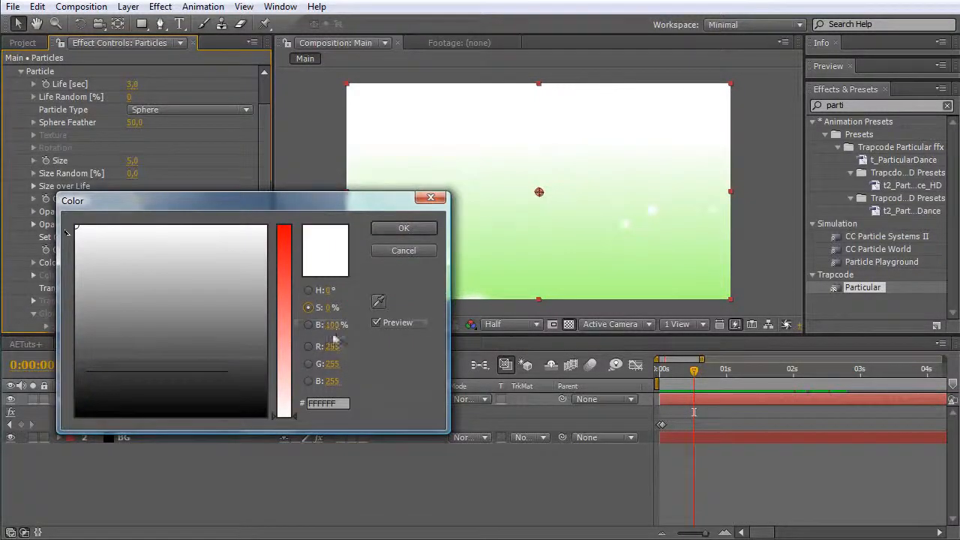
left_click(284, 258)
left_click_drag(85, 272, 104, 261)
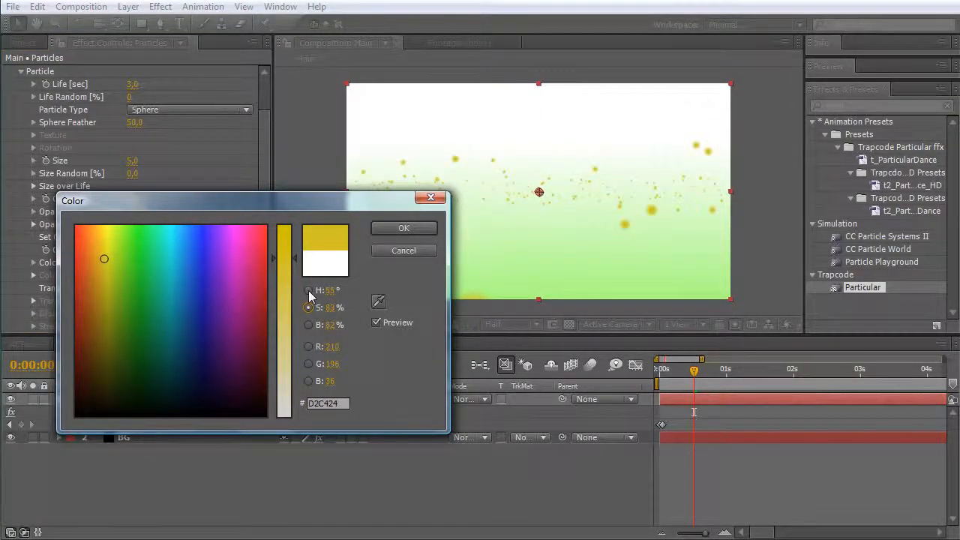
left_click(338, 292)
type("40")
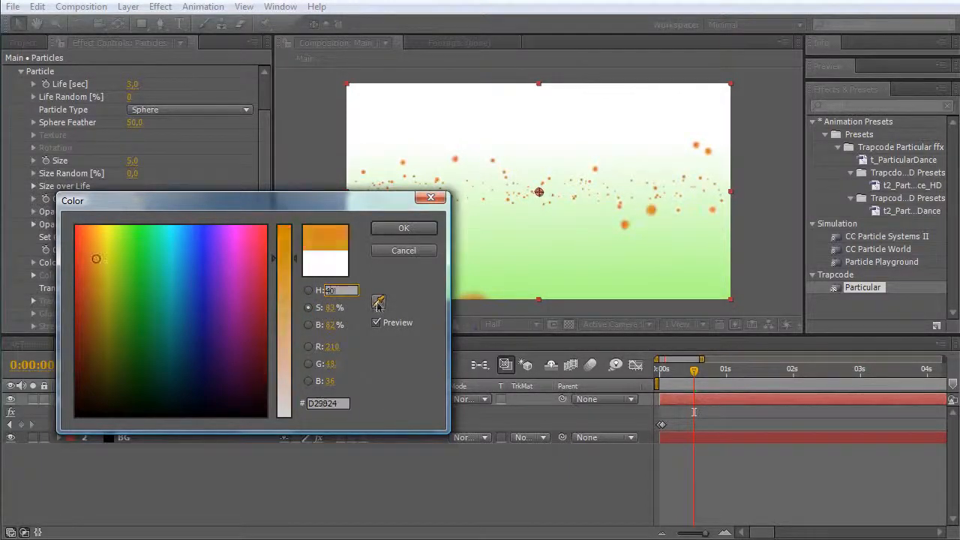
left_click(330, 308)
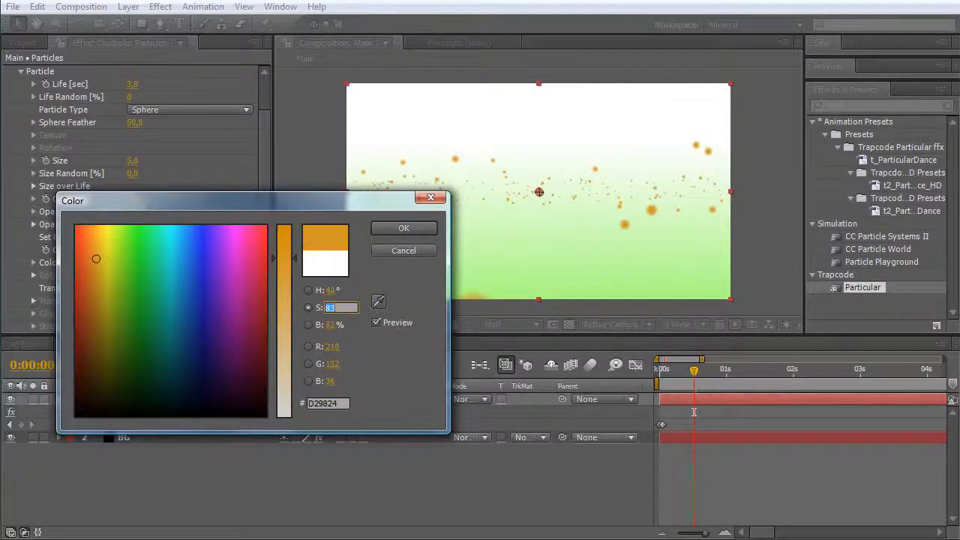
type("100")
left_click(327, 324)
type("90")
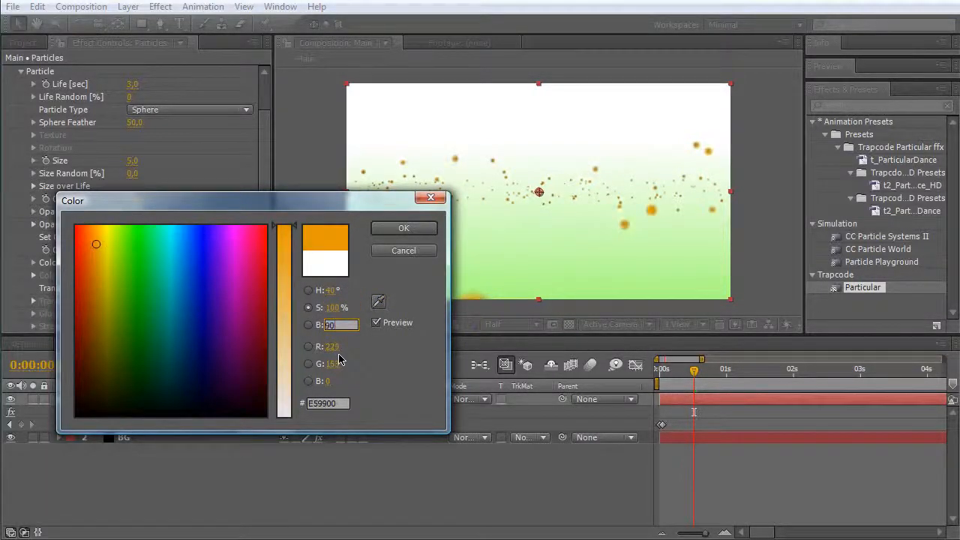
left_click(404, 229)
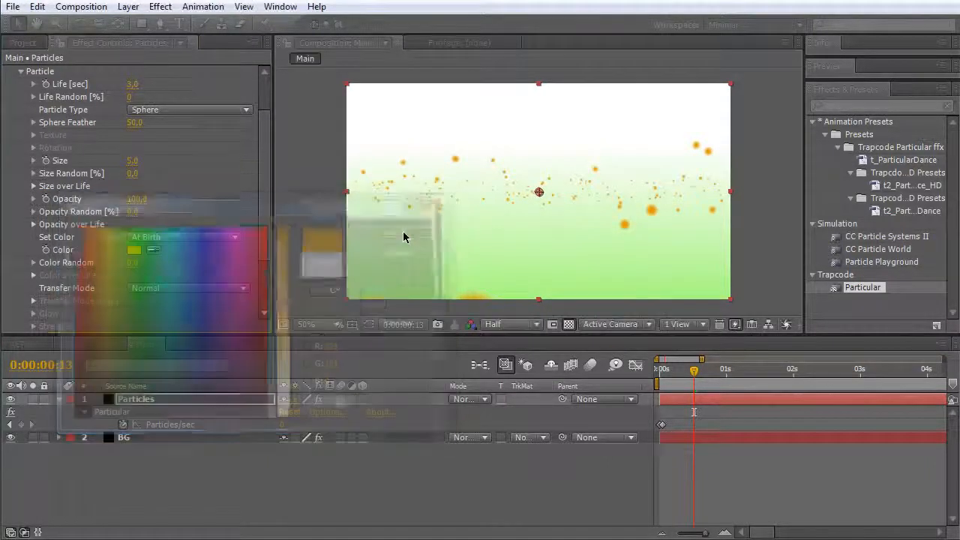
left_click_drag(667, 377, 707, 369)
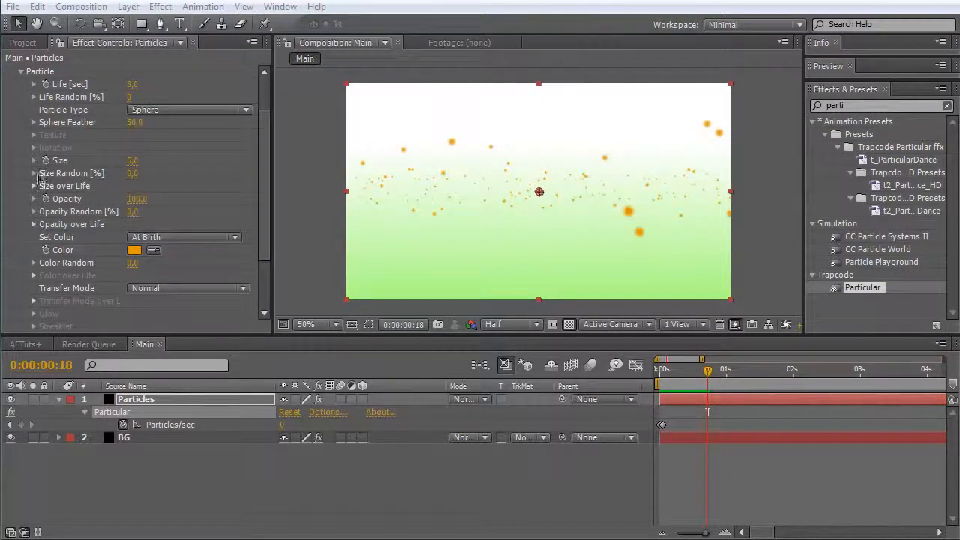
Set the particles' Size Random and Opacity Random to 50% each, and collapse the Particle settings
left_click(142, 173)
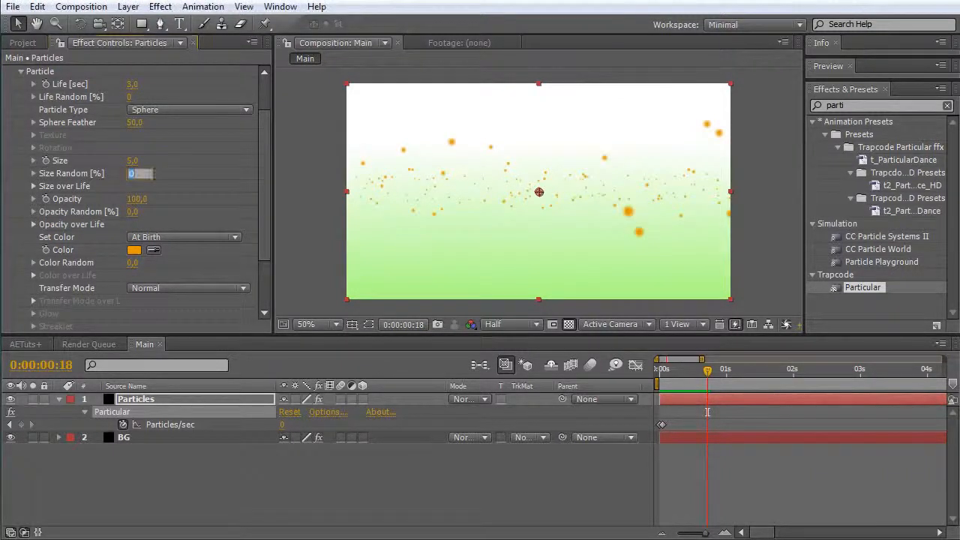
type("50")
key("Return")
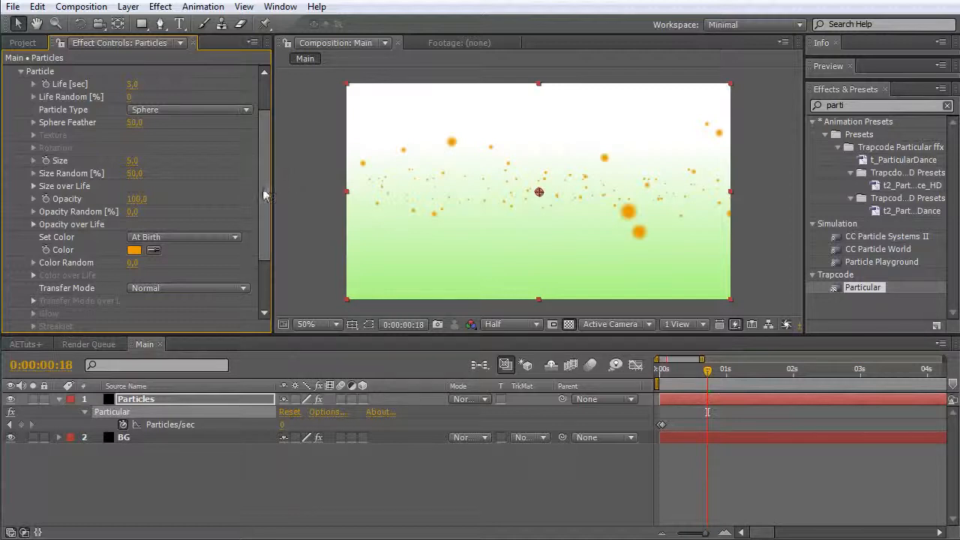
scroll(263, 195, "up", 1)
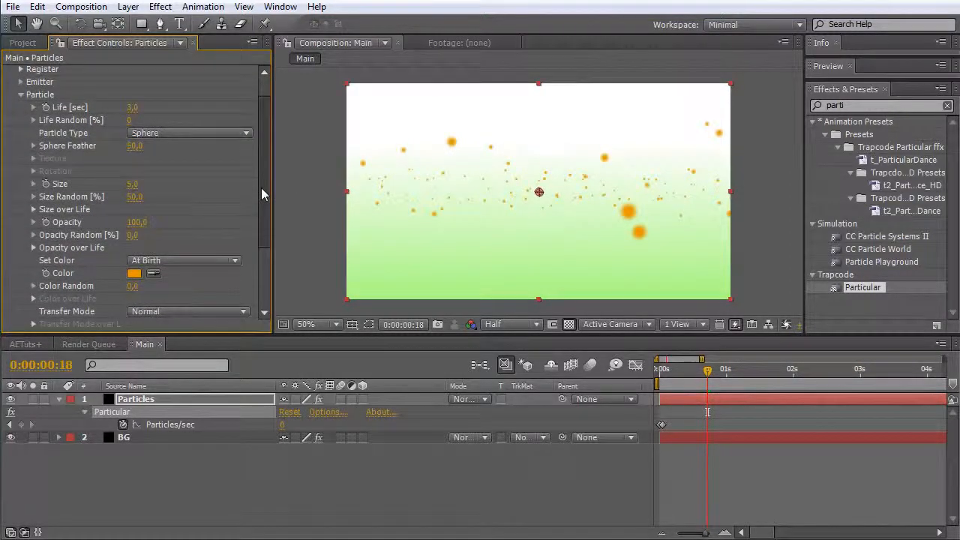
scroll(263, 197, "down", 1)
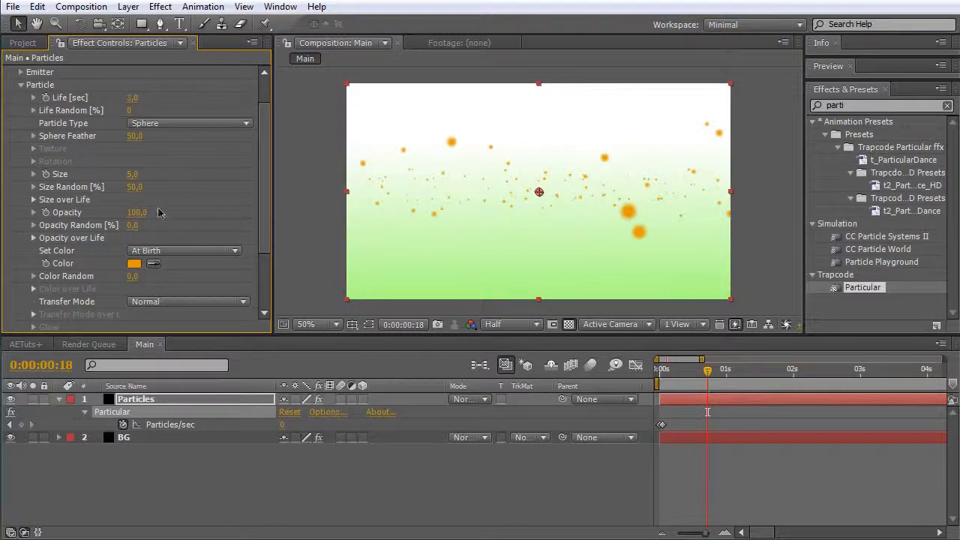
left_click(132, 226)
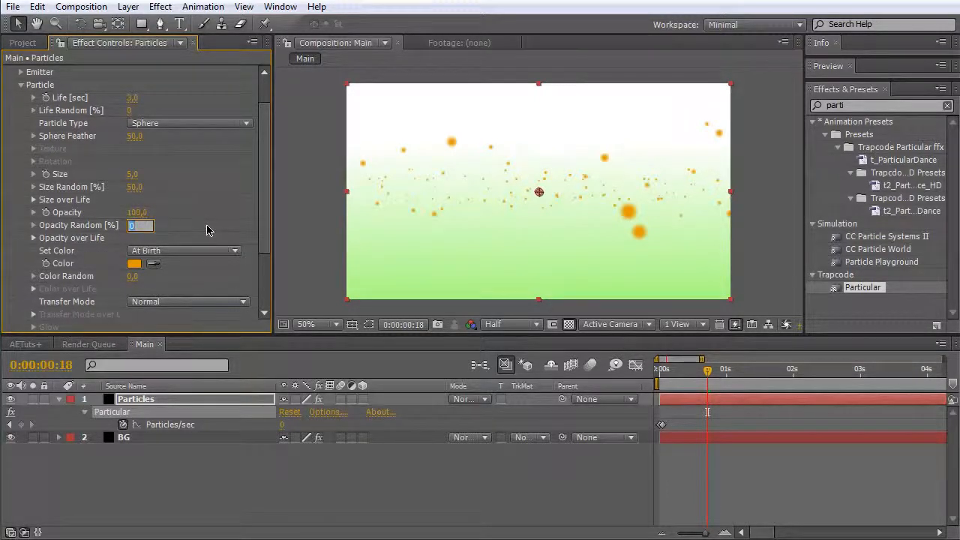
key("Return")
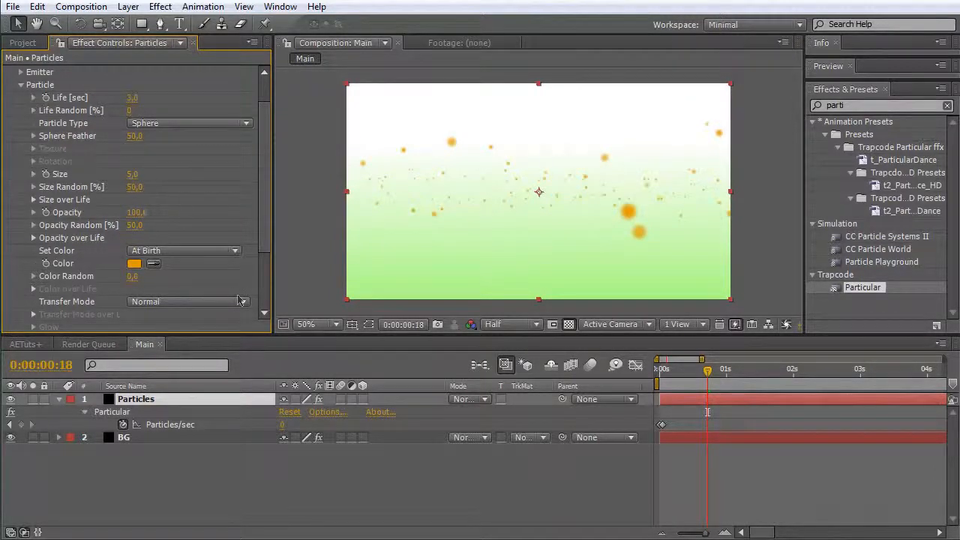
left_click(59, 399)
left_click(21, 85)
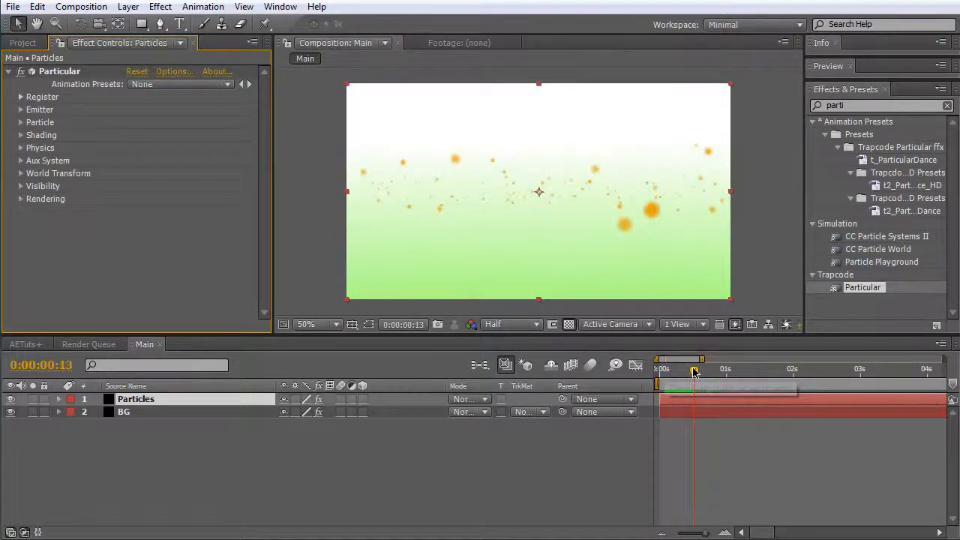
Set the Aux System's Emit option to Continously and preview the particle trails up to 0:00:00:23
left_click(21, 160)
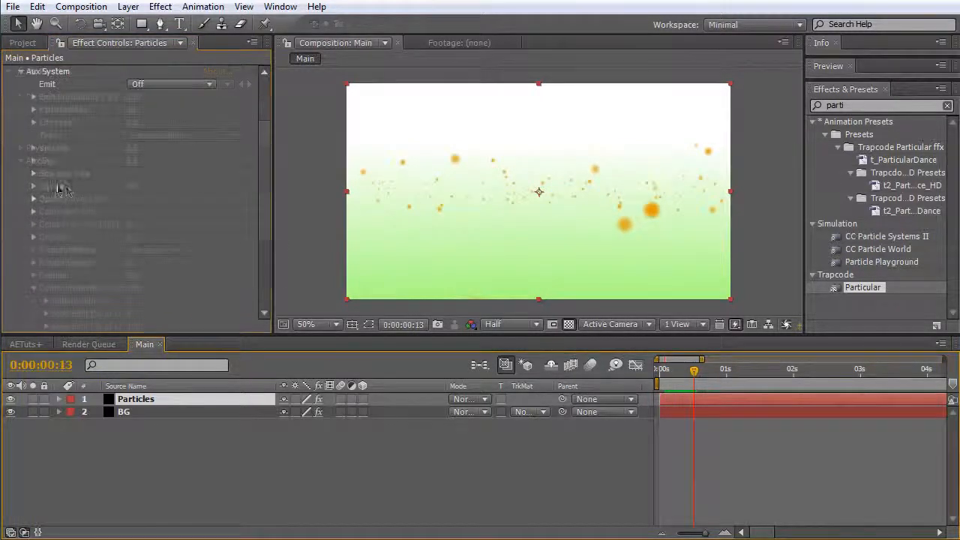
left_click(170, 86)
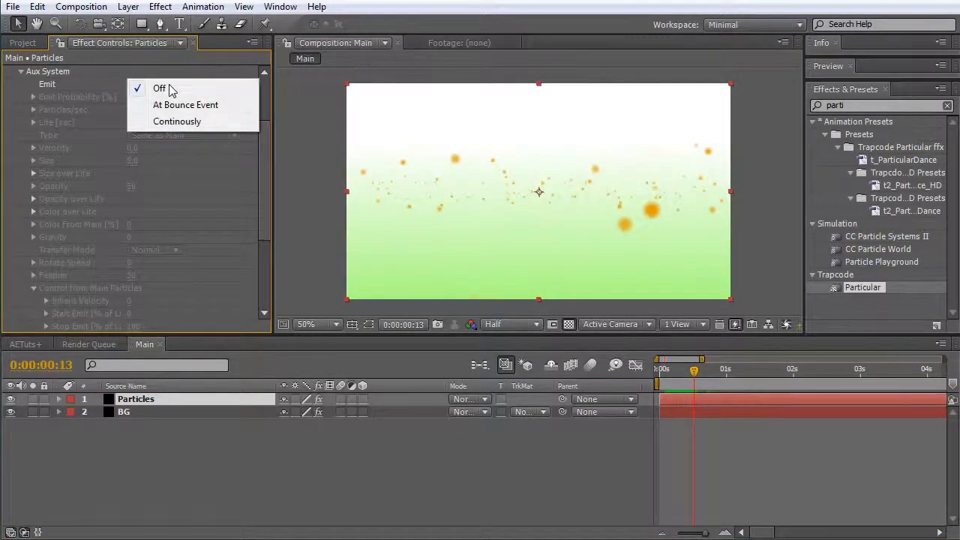
left_click(191, 127)
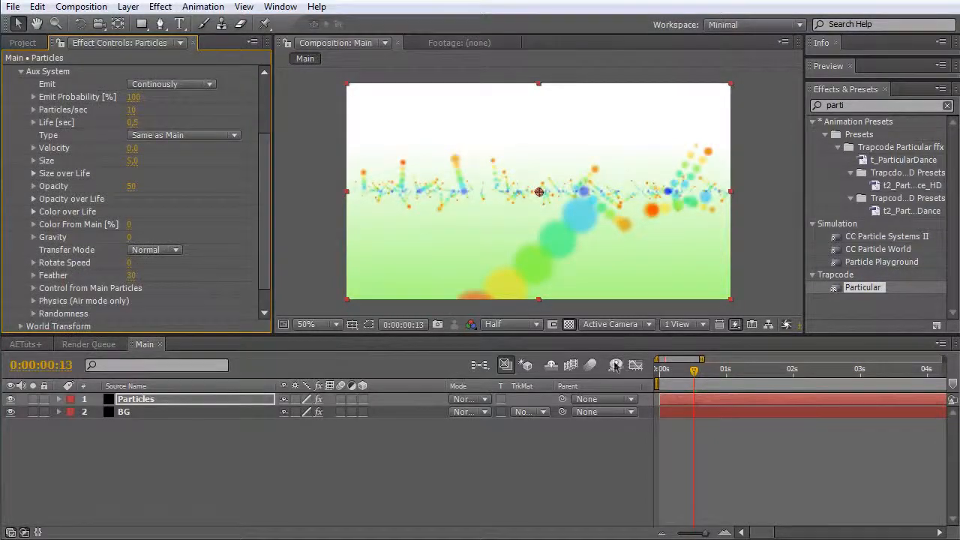
left_click_drag(663, 371, 721, 363)
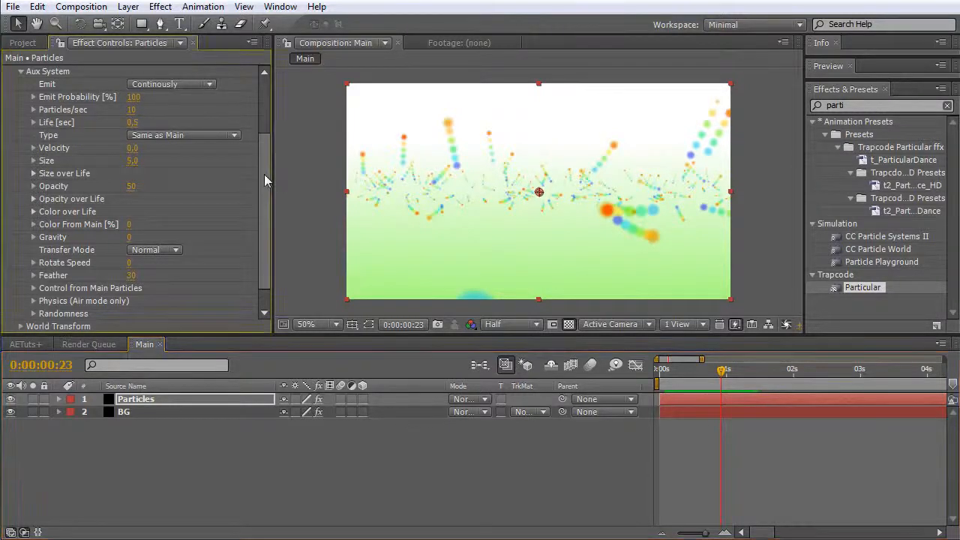
Set the main particles' Life to 15 seconds in the Particle settings
scroll(267, 142, "up", 5)
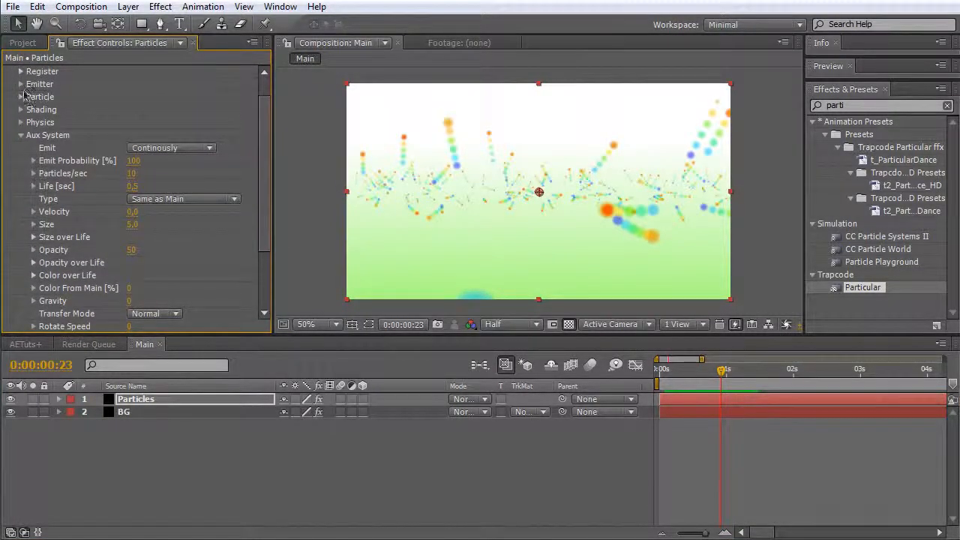
left_click(21, 96)
scroll(186, 143, "down", 2)
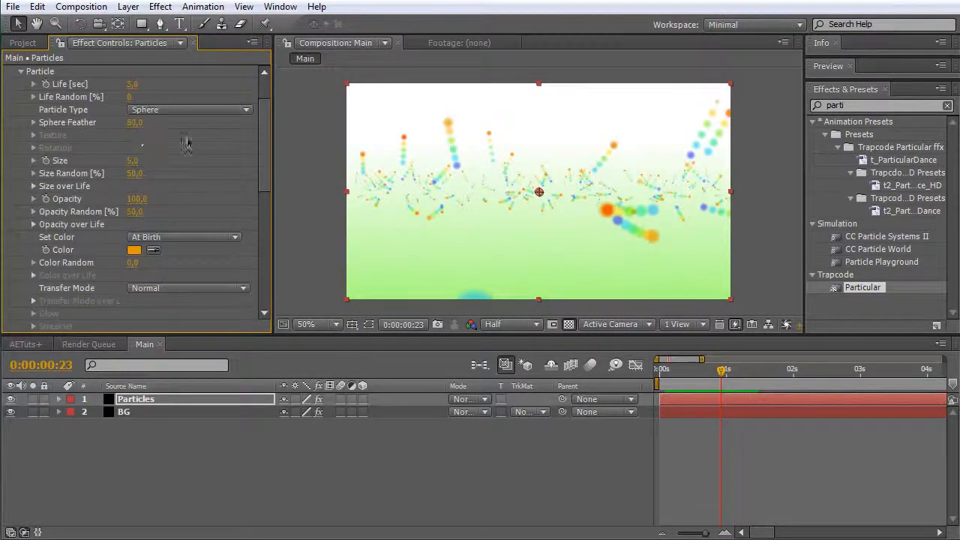
left_click(133, 85)
type("15")
key("Return")
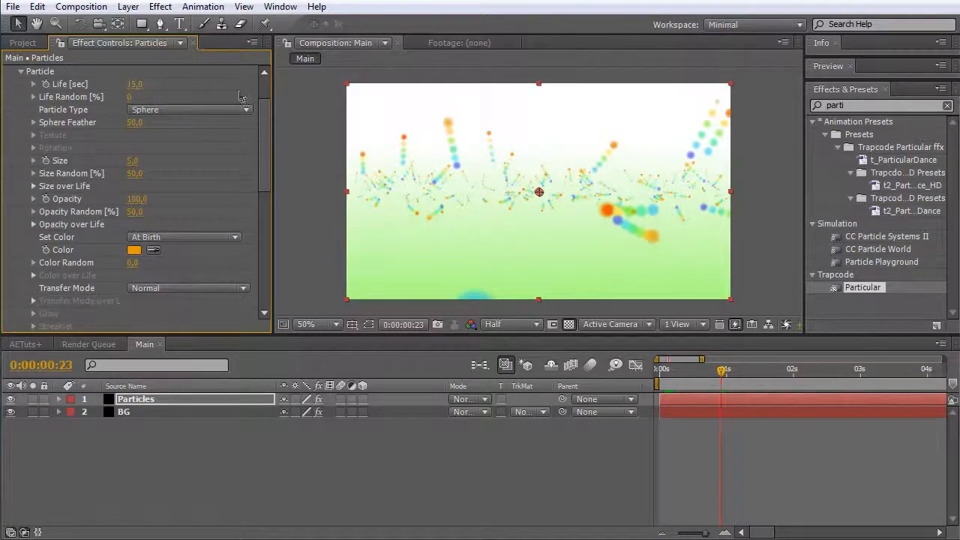
left_click(21, 72)
Set the Aux System's particle Life to 15 seconds and preview the trails from the start of the composition
left_click(21, 109)
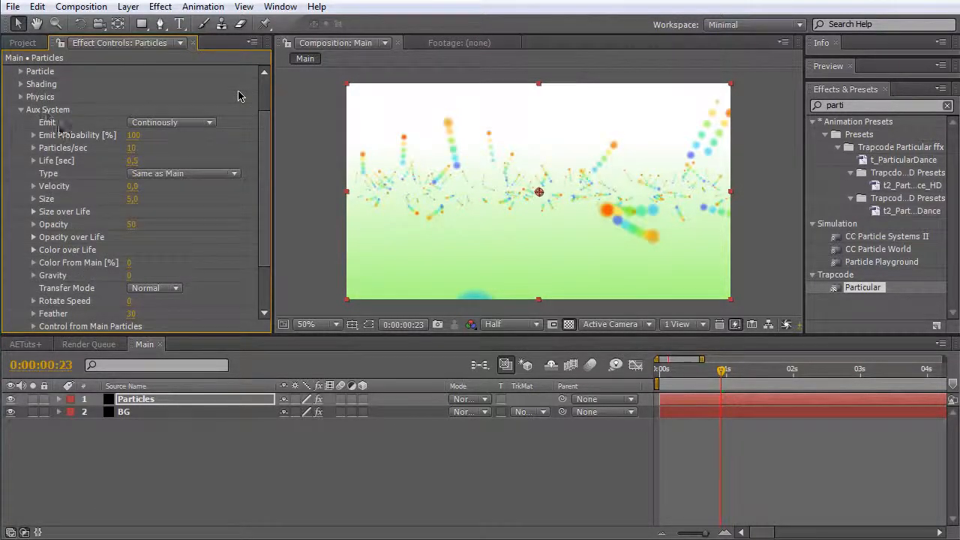
left_click(141, 153)
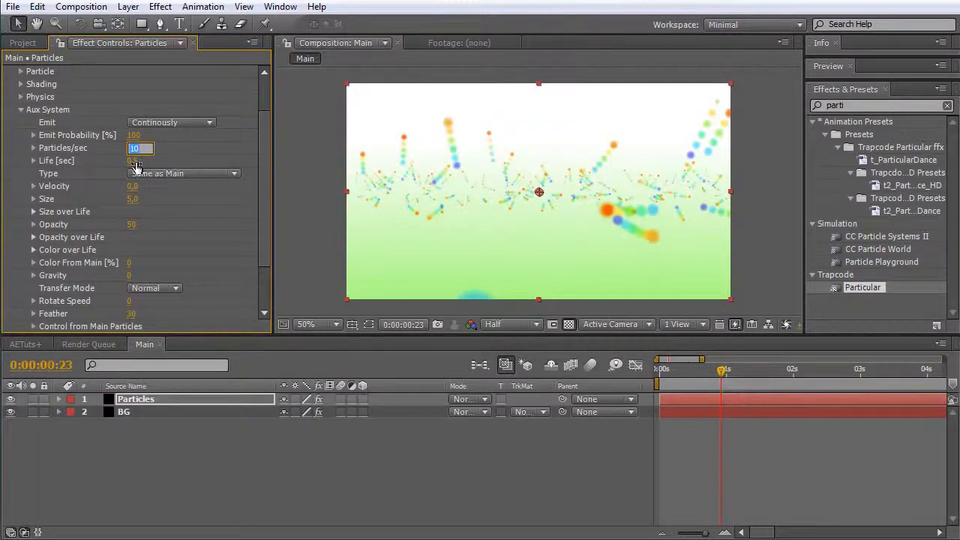
left_click(135, 162)
key("Return")
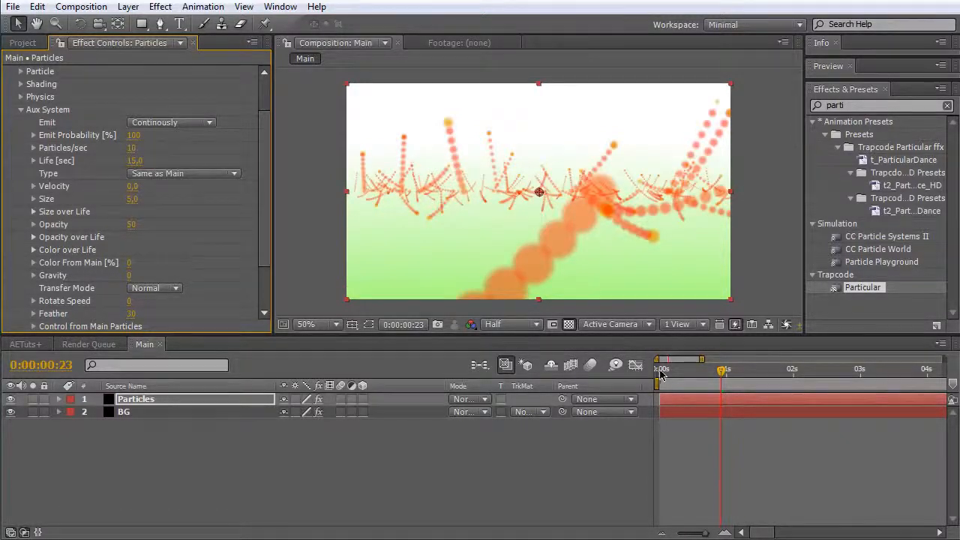
left_click(660, 374)
key("space")
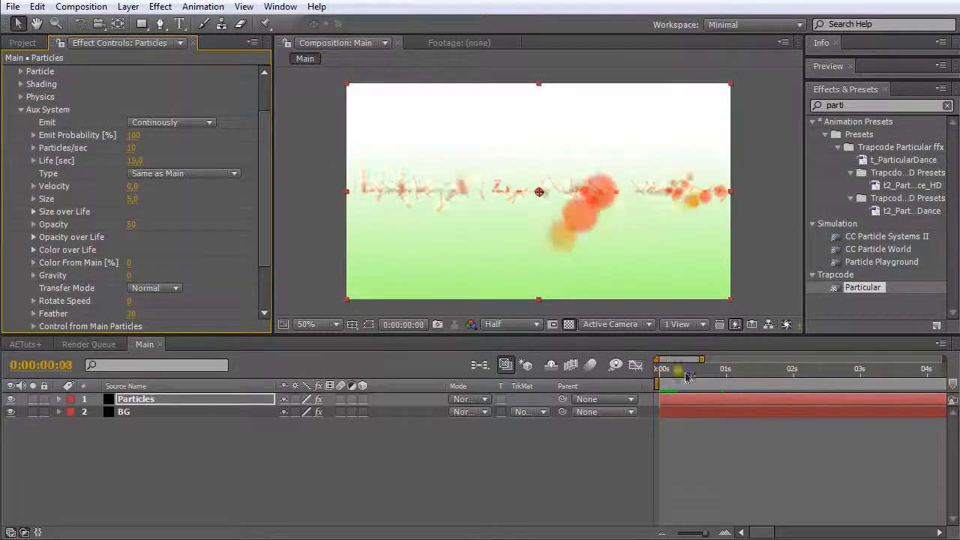
Widen the visible time range and preview the particle trails across the timeline past 0:00:15:00
left_click(662, 533)
left_click(662, 533)
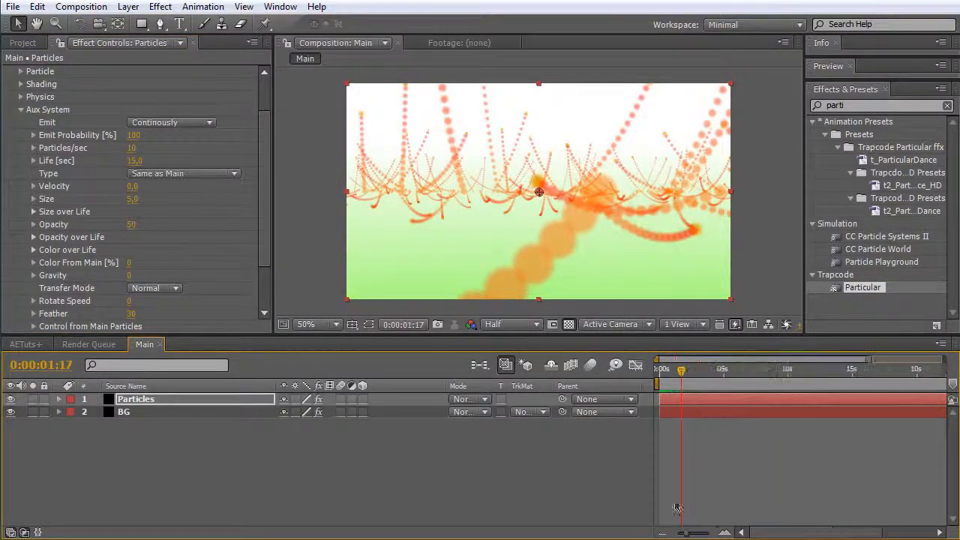
left_click_drag(681, 374, 750, 377)
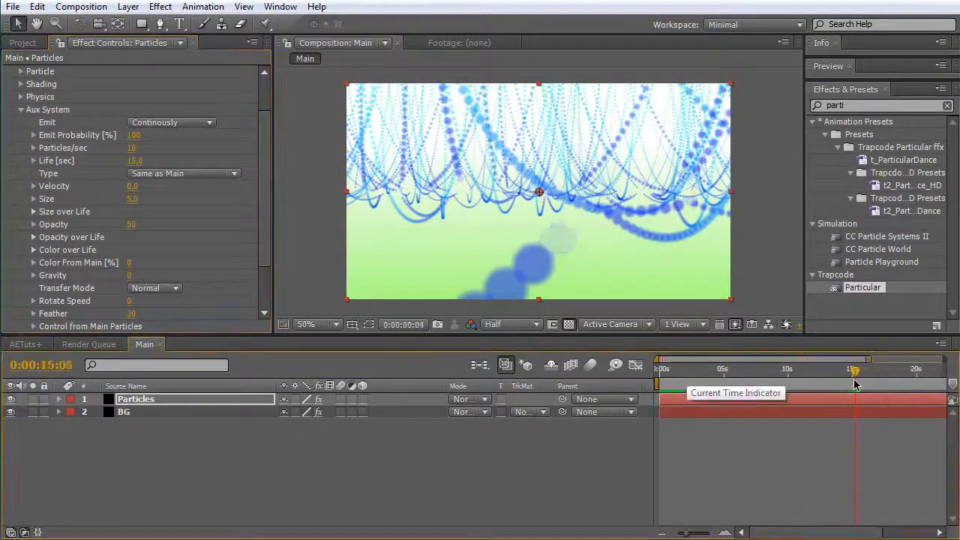
left_click_drag(855, 384, 905, 377)
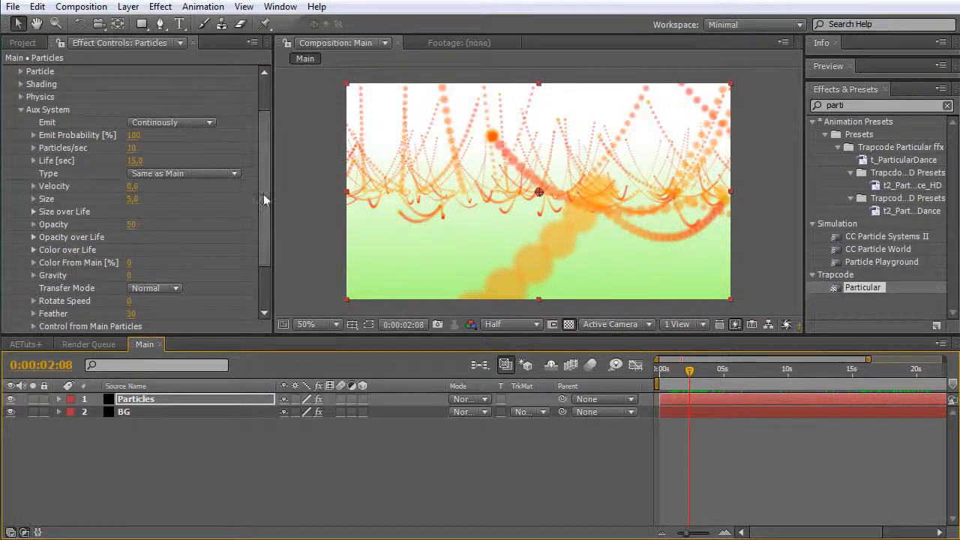
Apply the green gradient preset to the Aux System's Color over Life and shift both color stops toward birth
scroll(259, 218, "down", 2)
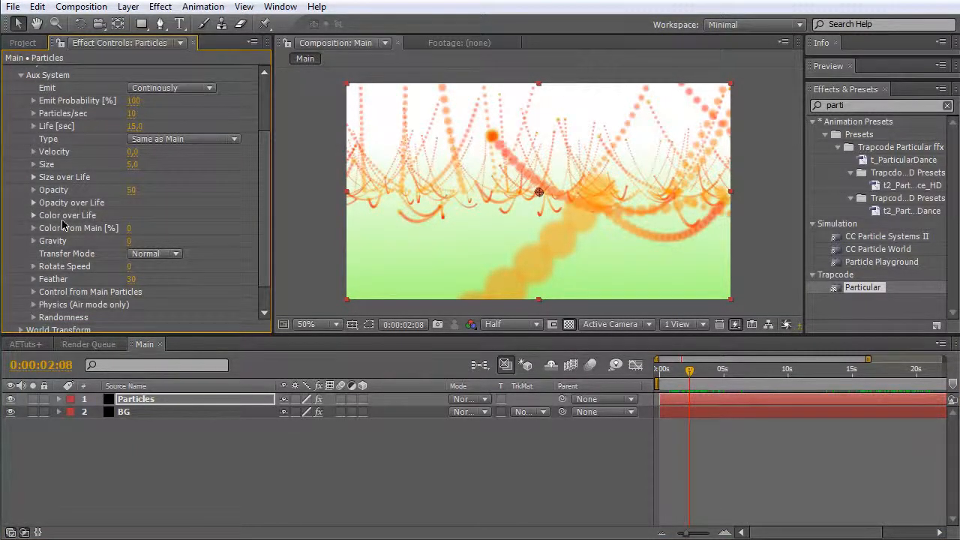
left_click(33, 216)
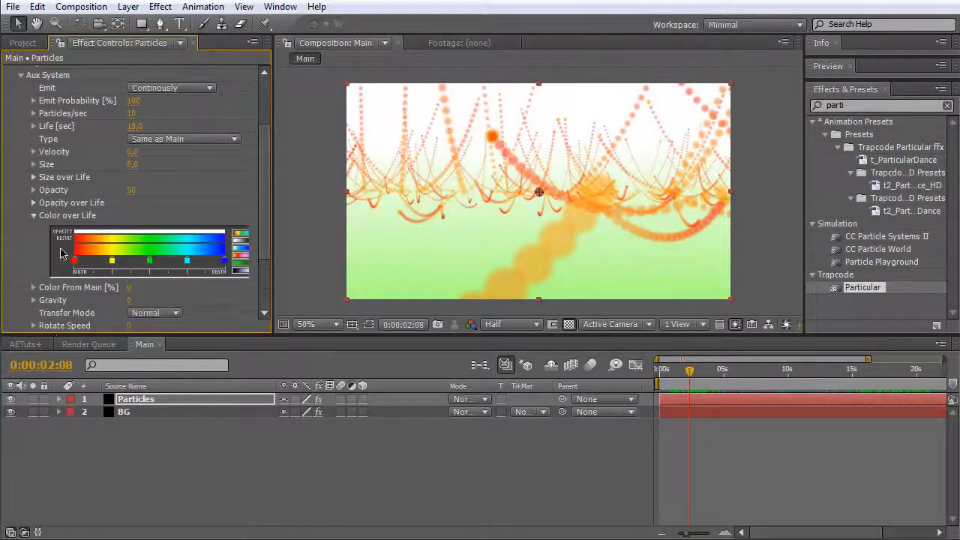
left_click(236, 263)
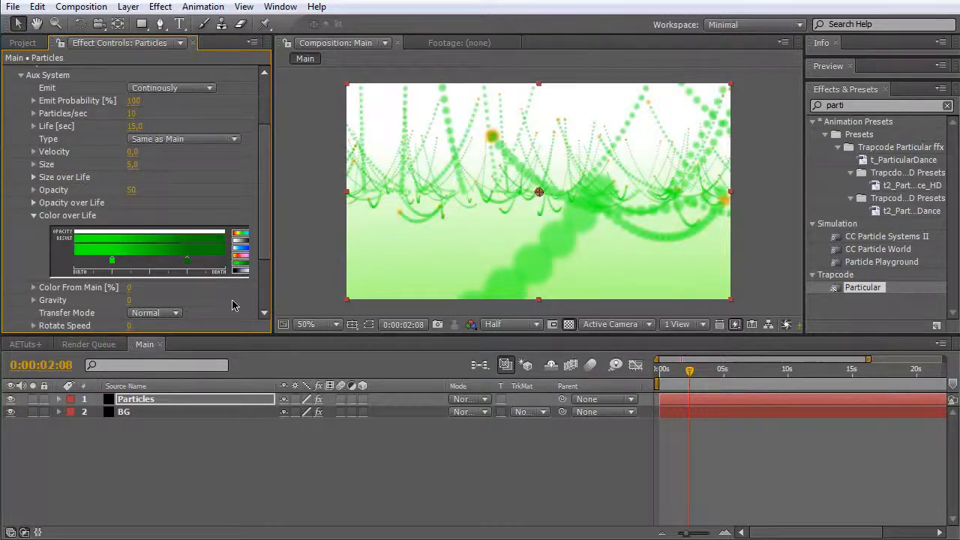
left_click_drag(108, 264, 84, 262)
left_click_drag(189, 264, 105, 264)
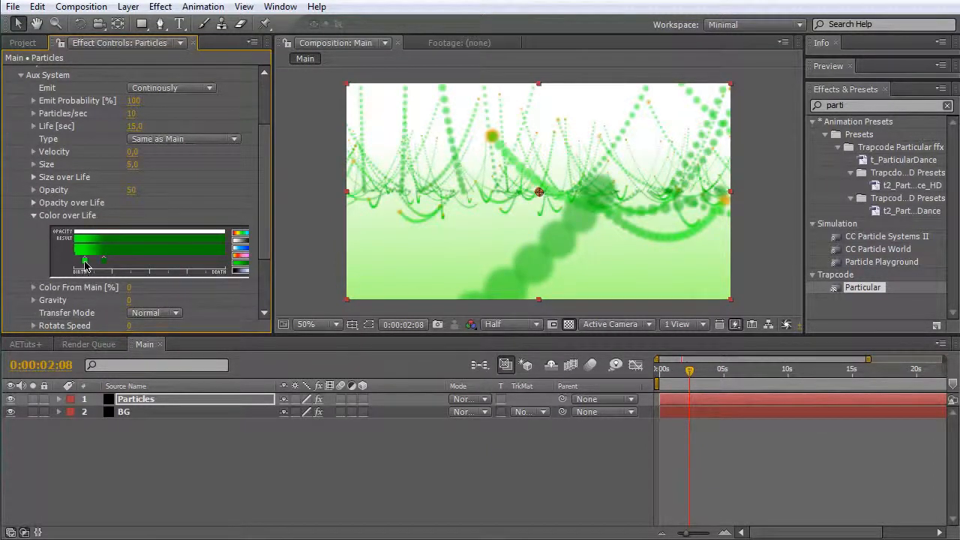
Change the Color over Life's birth stop to a yellowish green with hue 85° and brightness 80%, and collapse the gradient
double_click(85, 263)
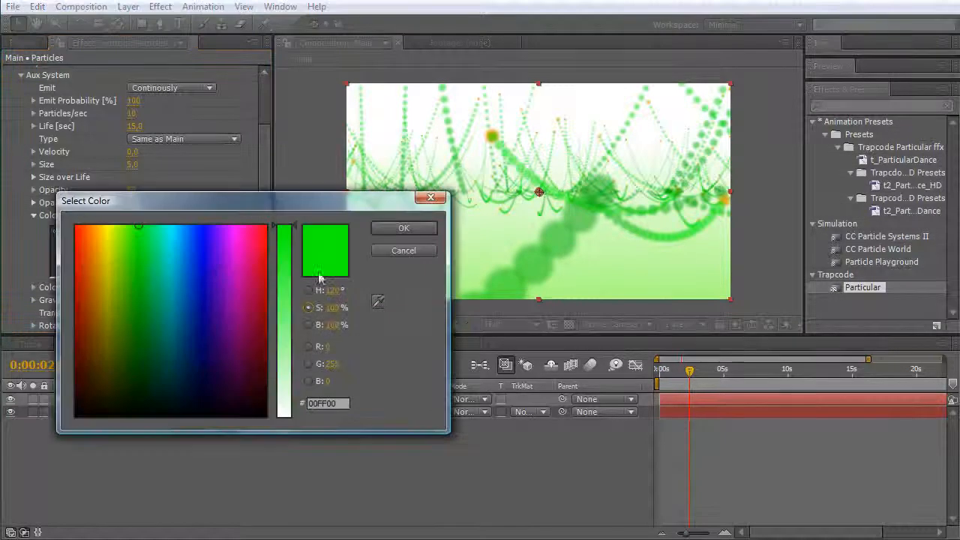
left_click_drag(294, 206, 322, 261)
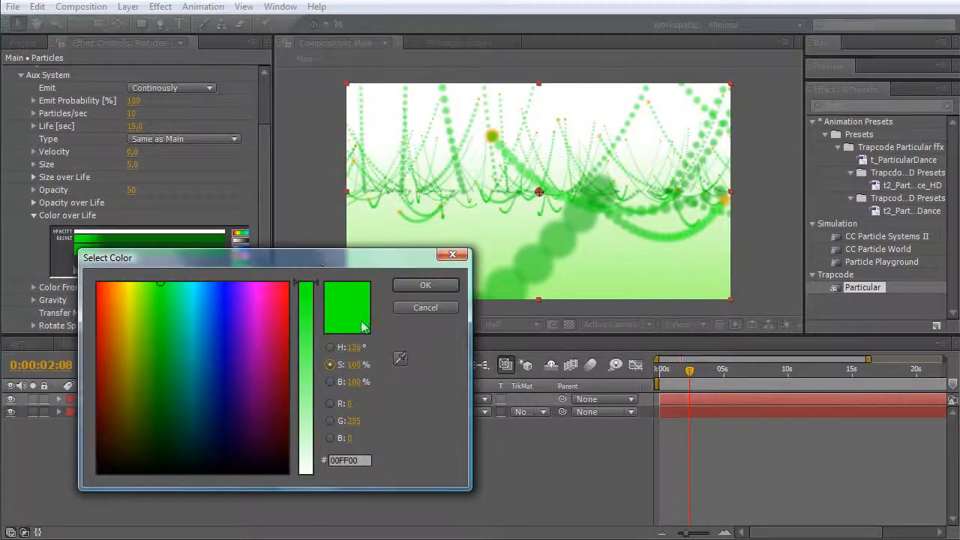
left_click(356, 348)
type("85")
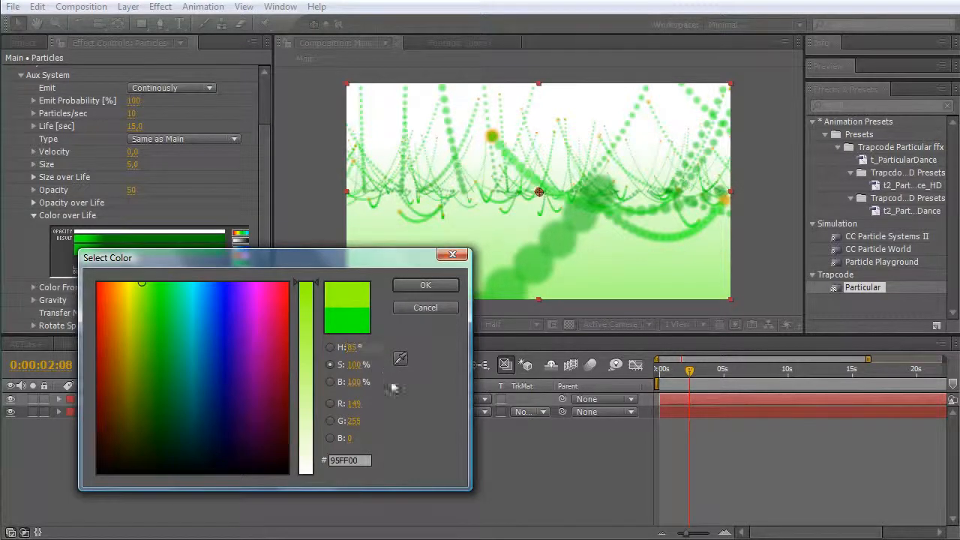
left_click(354, 365)
left_click(354, 383)
type("80")
left_click(424, 286)
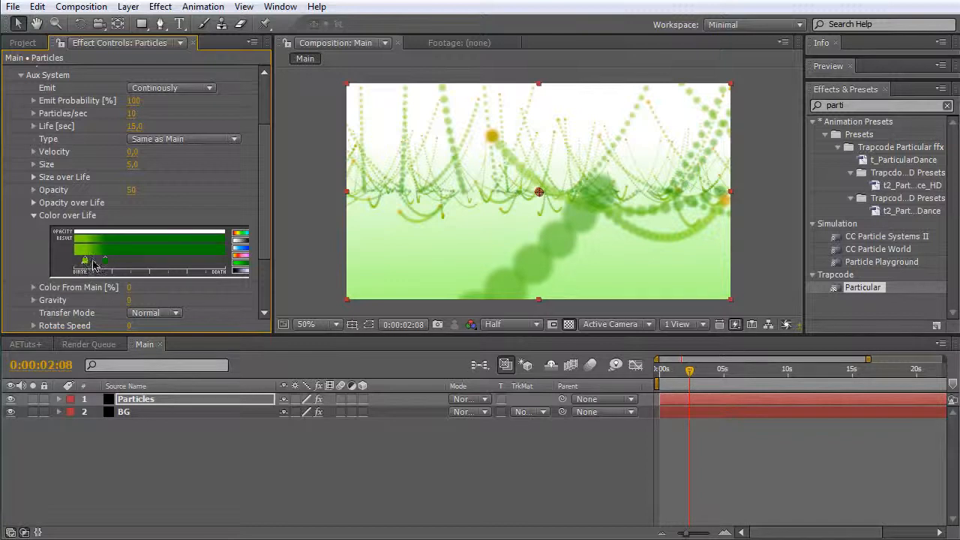
left_click(33, 216)
Set the Aux System's Particles/sec to 100 and preview the solid stems up to about 7 seconds
left_click_drag(262, 208, 264, 144)
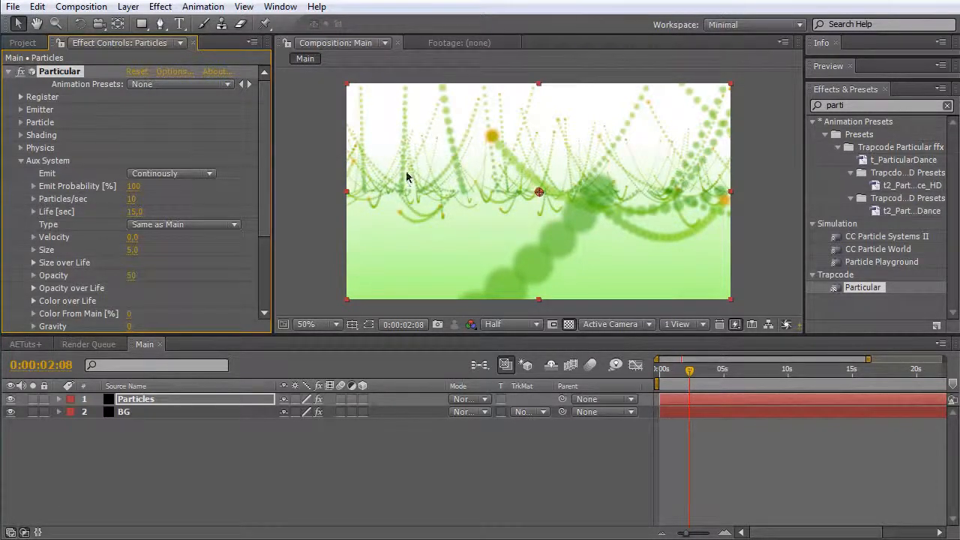
left_click(133, 201)
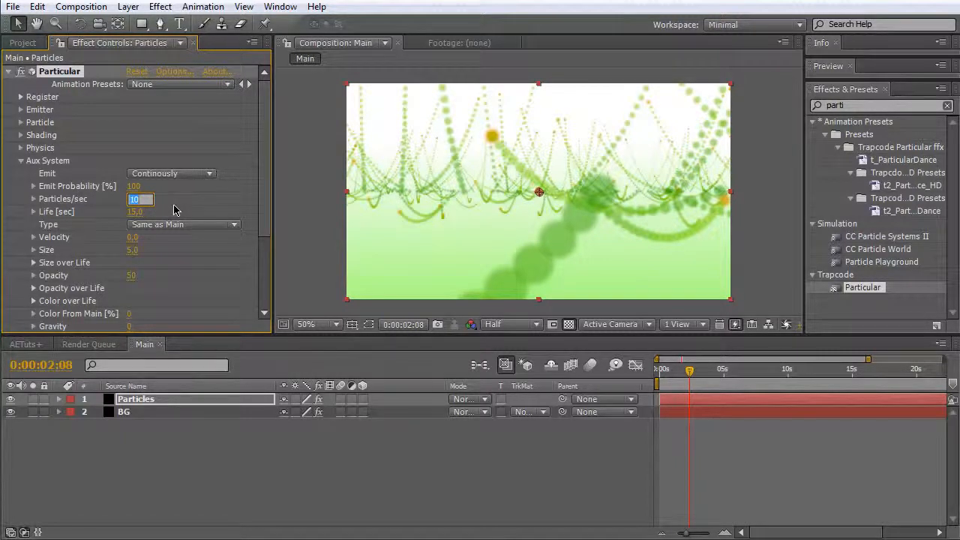
type("100")
key("Return")
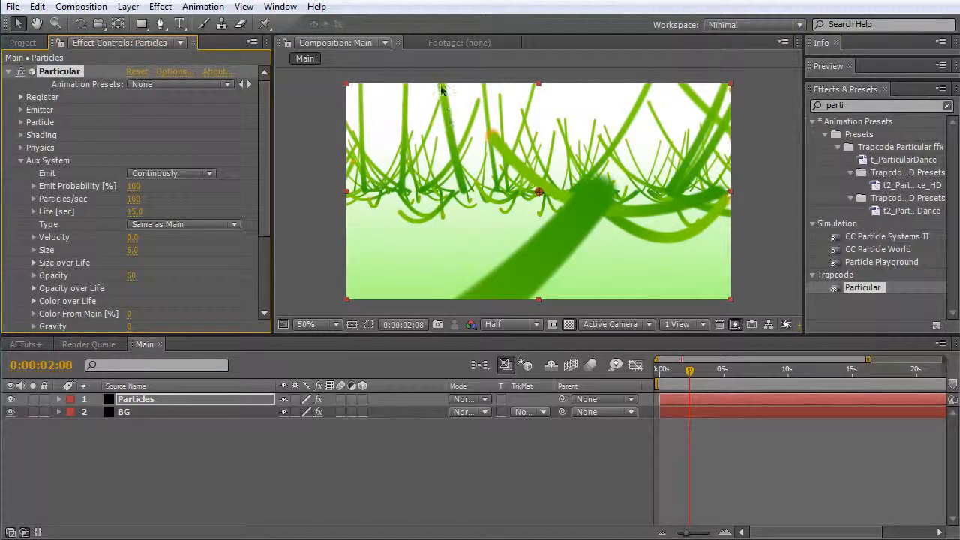
mouse_move(668, 377)
left_mouse_down()
mouse_move(687, 373)
mouse_move(669, 377)
left_mouse_up()
left_click_drag(726, 363, 750, 373)
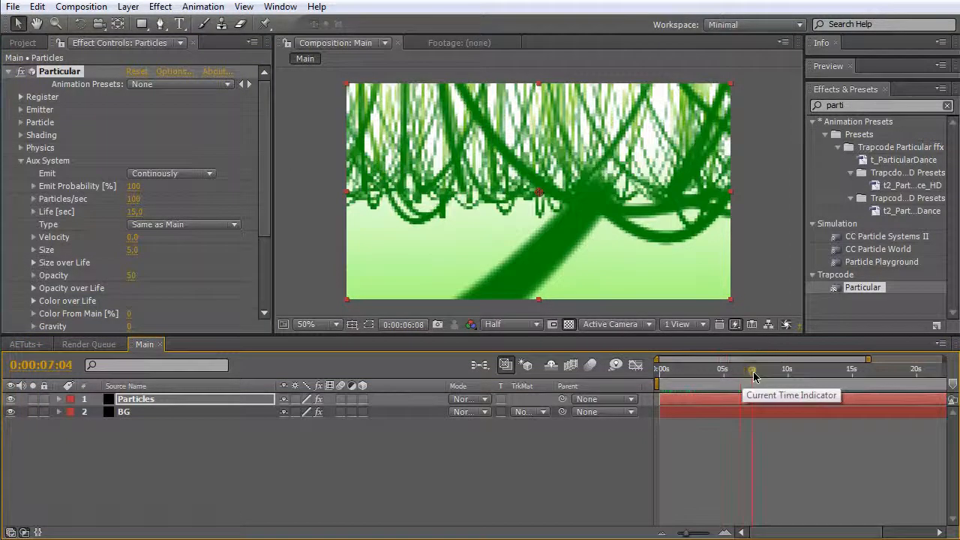
Copy the Caméra 1 layer from the AETuts+ composition
left_click(227, 467)
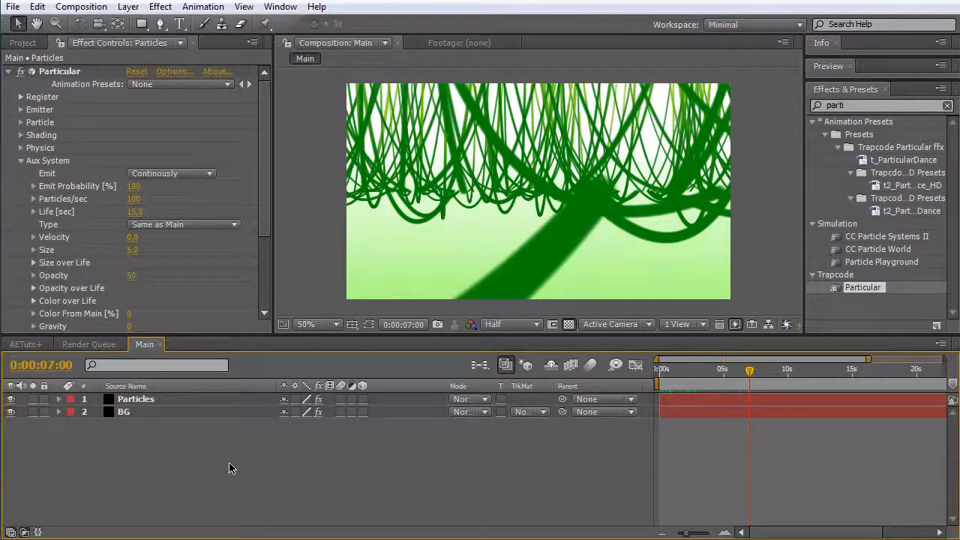
left_click(29, 348)
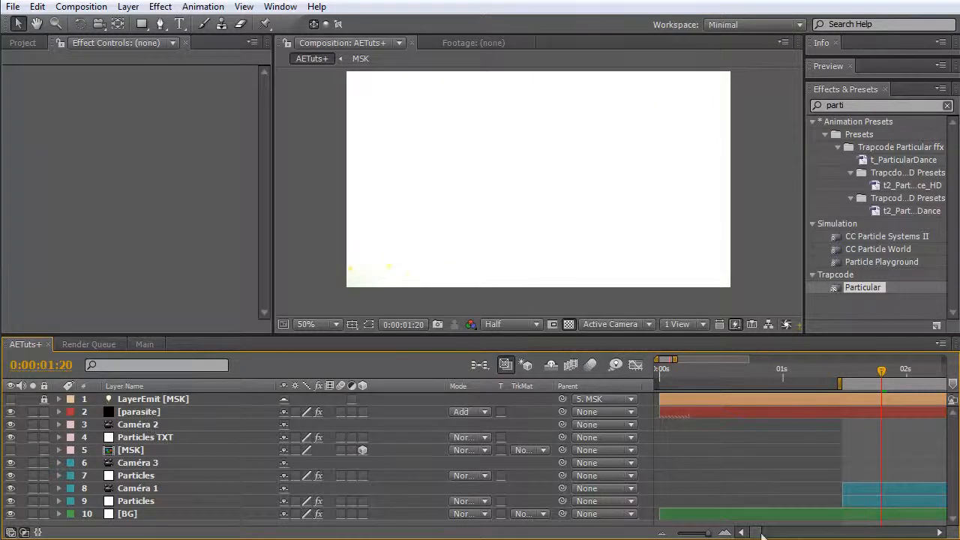
left_click(940, 532)
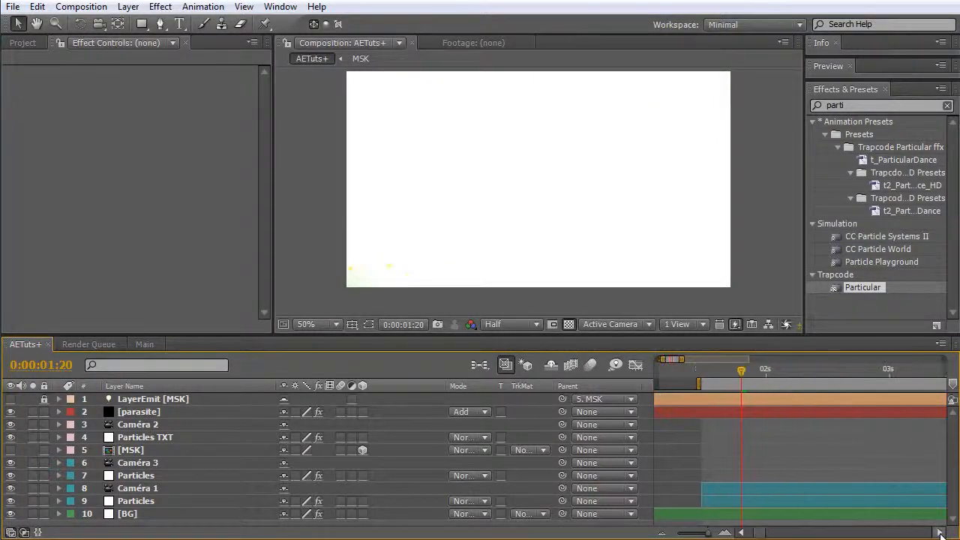
left_click(661, 533)
left_click(661, 533)
left_click(661, 533)
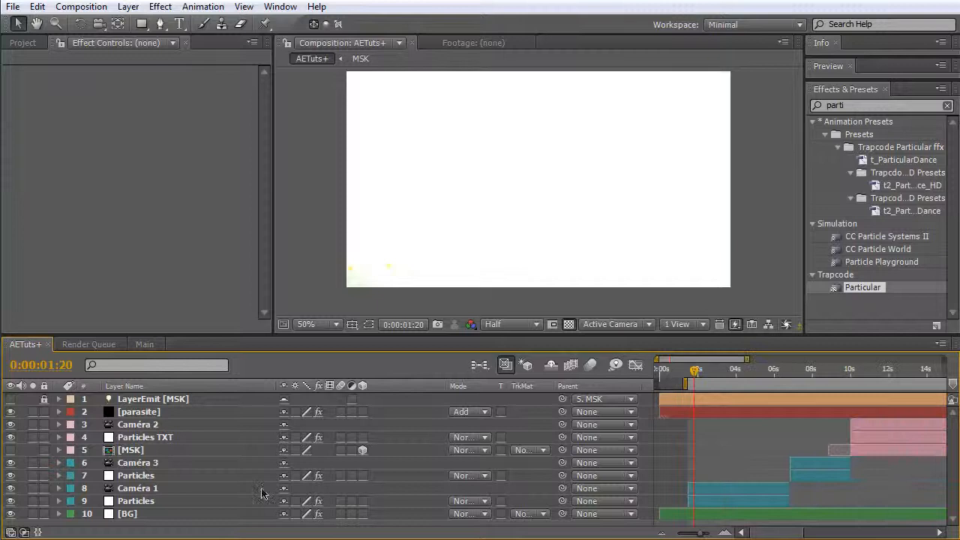
left_click(726, 491)
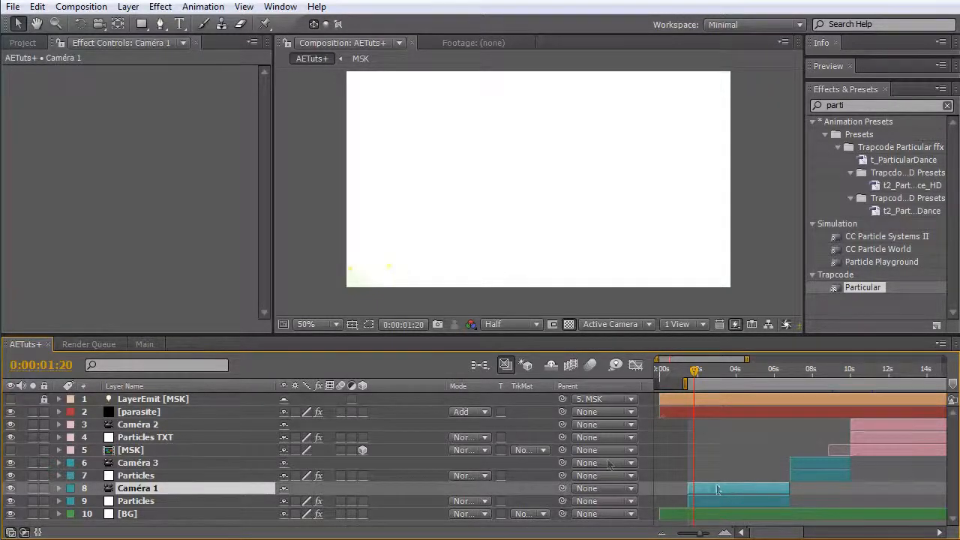
Paste the copied camera layer into the Main composition with the time at 0:00:00:00
left_click(144, 344)
key("Home")
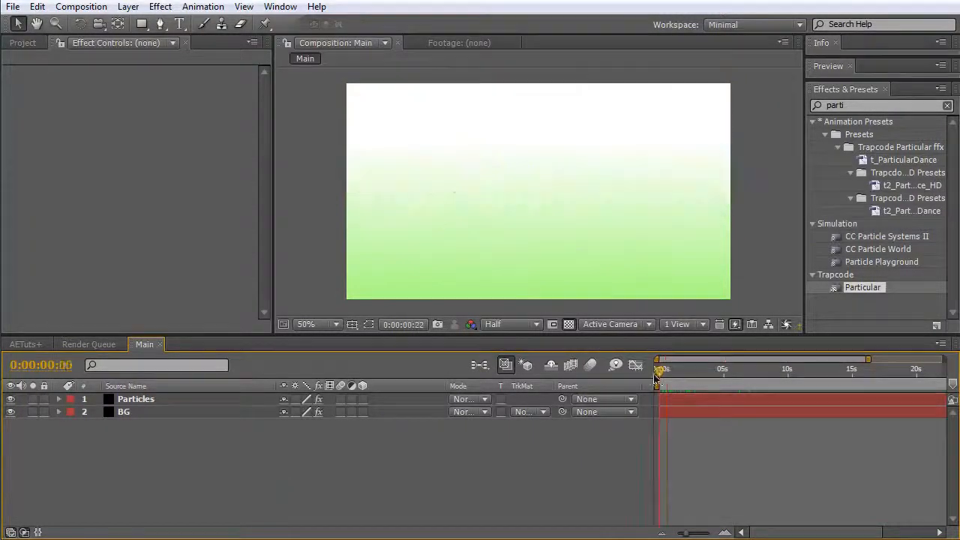
key("ctrl+v")
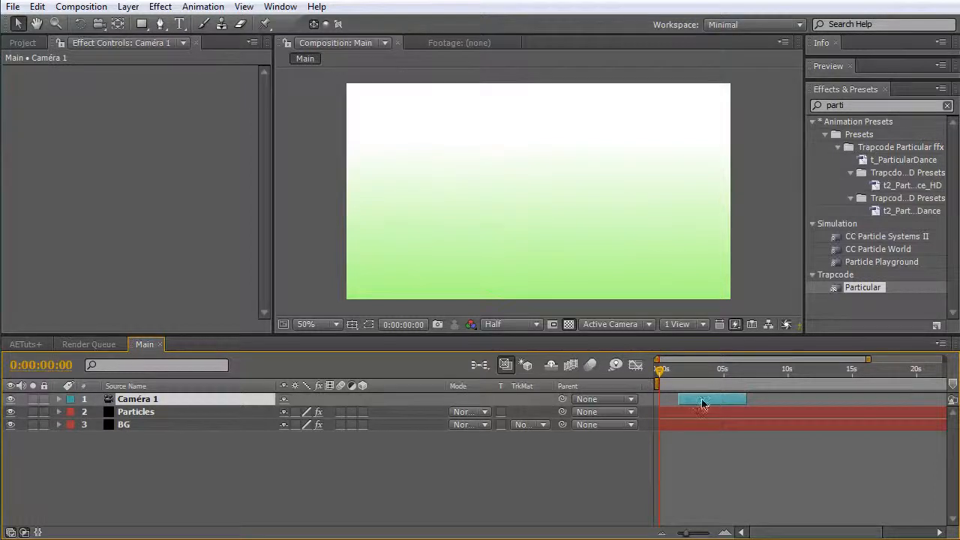
Reveal the camera's Position keyframes and preview the grass growth through the camera up to 0:00:04:05
mouse_move(677, 370)
left_mouse_down()
mouse_move(720, 375)
mouse_move(680, 371)
left_mouse_up()
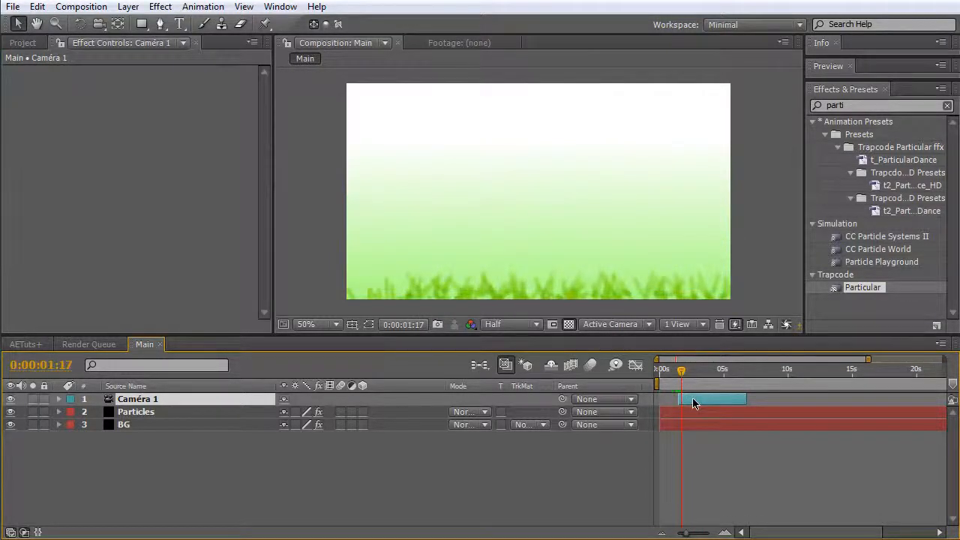
key("p")
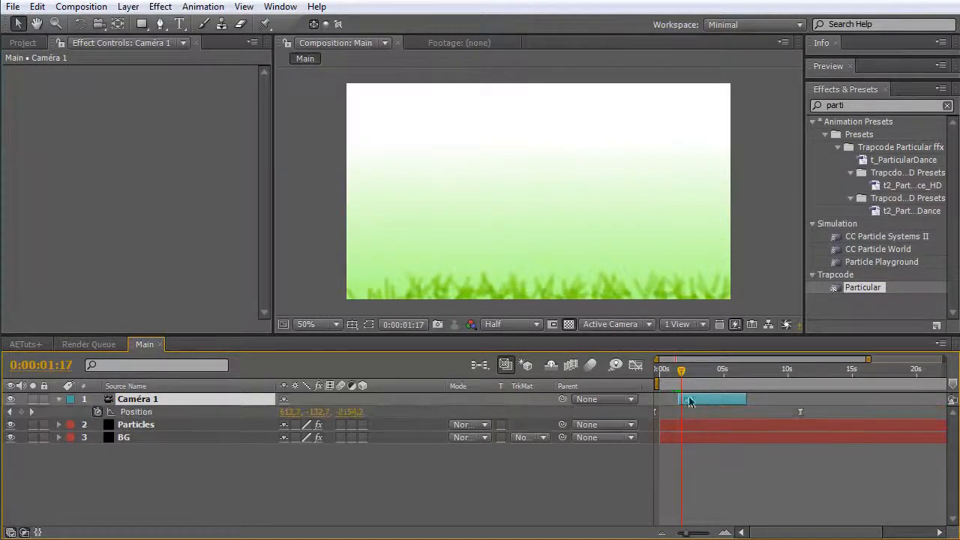
left_click(680, 375)
left_click_drag(680, 378, 715, 375)
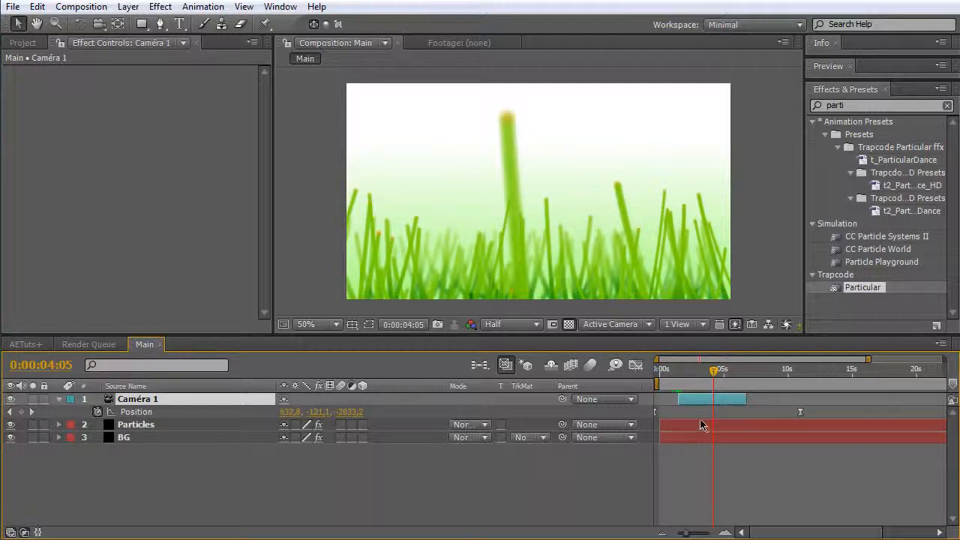
Examine the camera's Transform properties, including Point of Interest, Position and the rotation values
left_click(58, 399)
left_click(58, 399)
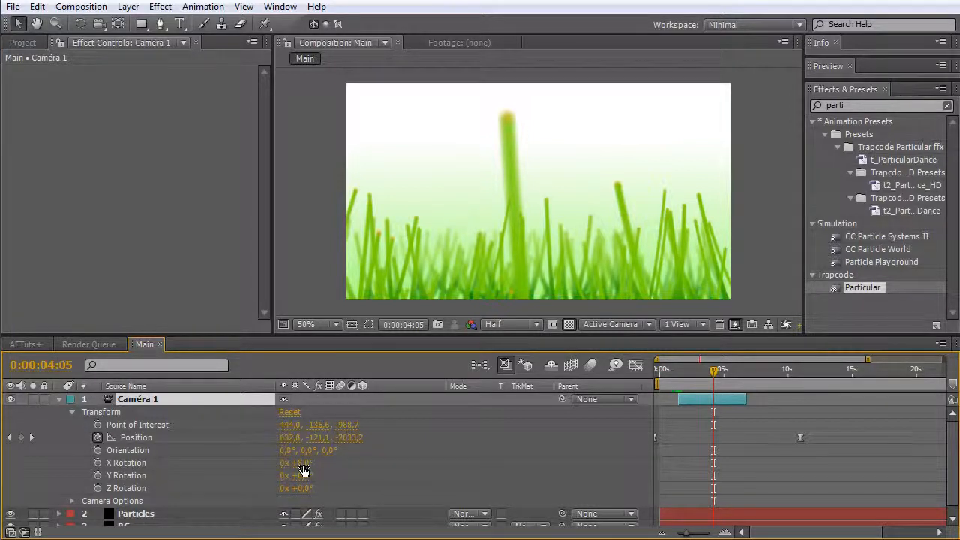
left_click_drag(304, 470, 311, 471)
left_click(61, 400)
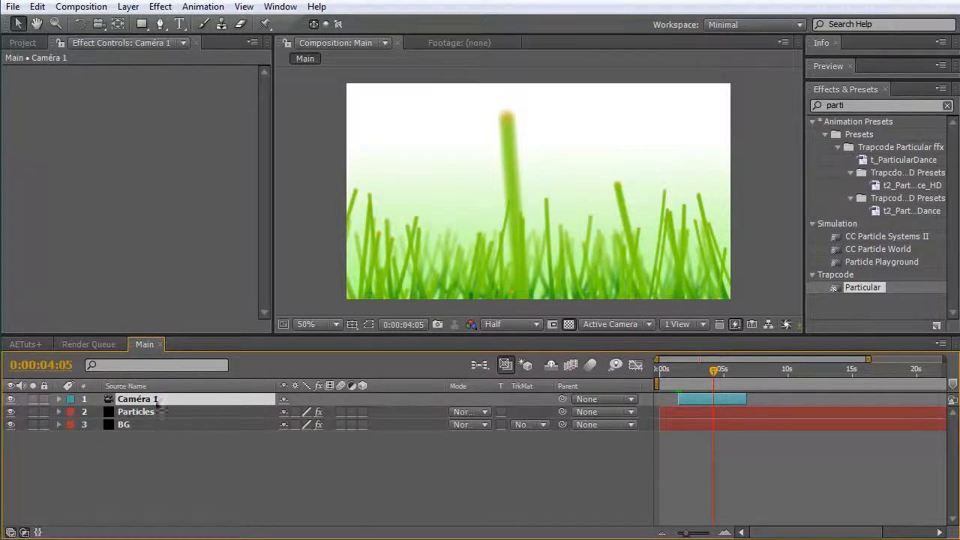
left_click(59, 399)
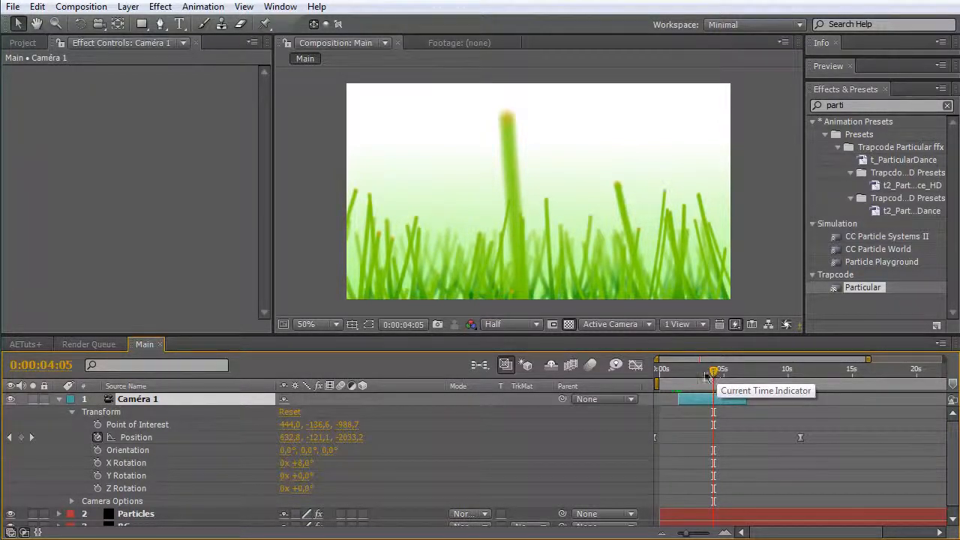
On the Particles layer, apply the preset that rises, plateaus and falls to the Aux System's Size over Life
left_click(165, 513)
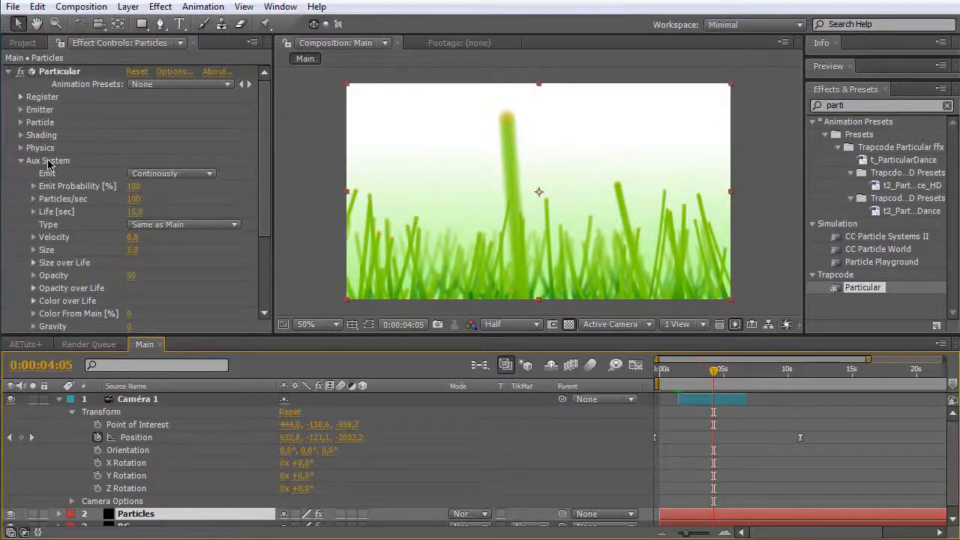
scroll(261, 201, "down", 2)
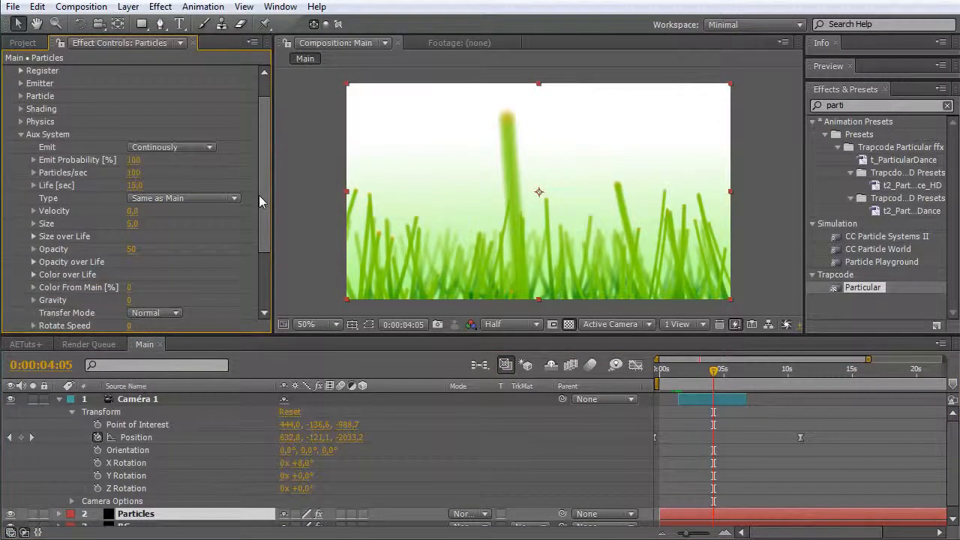
left_click(133, 224)
key("Return")
key("Return")
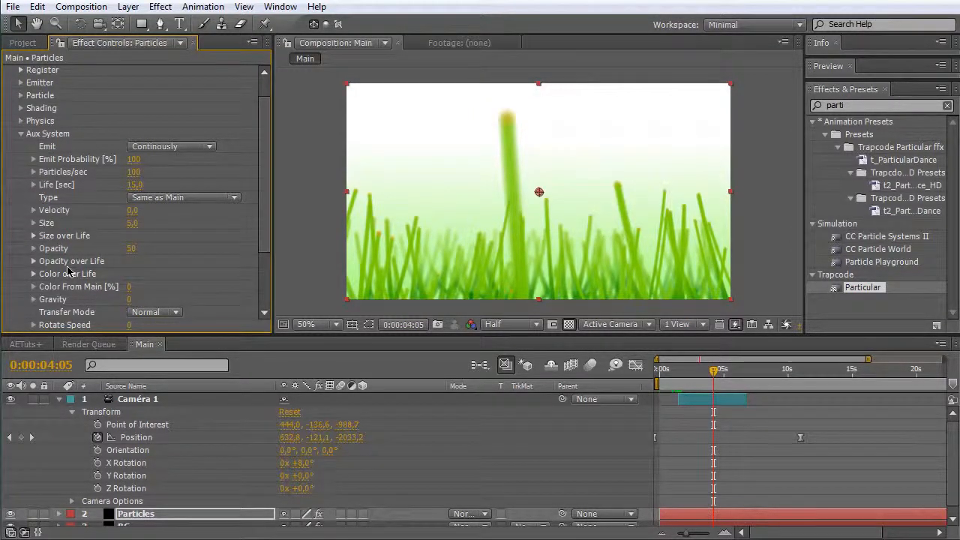
scroll(68, 271, "down", 1)
left_click(33, 202)
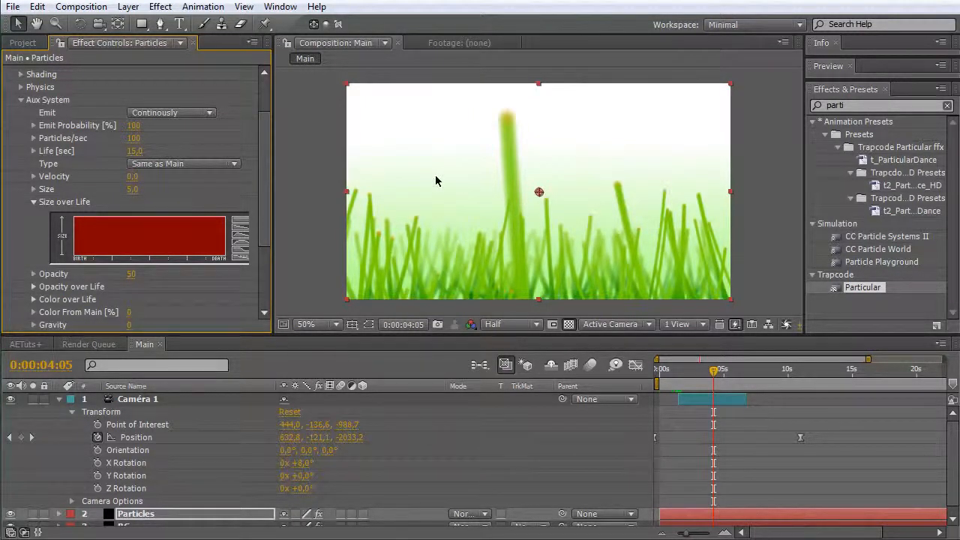
left_click(235, 243)
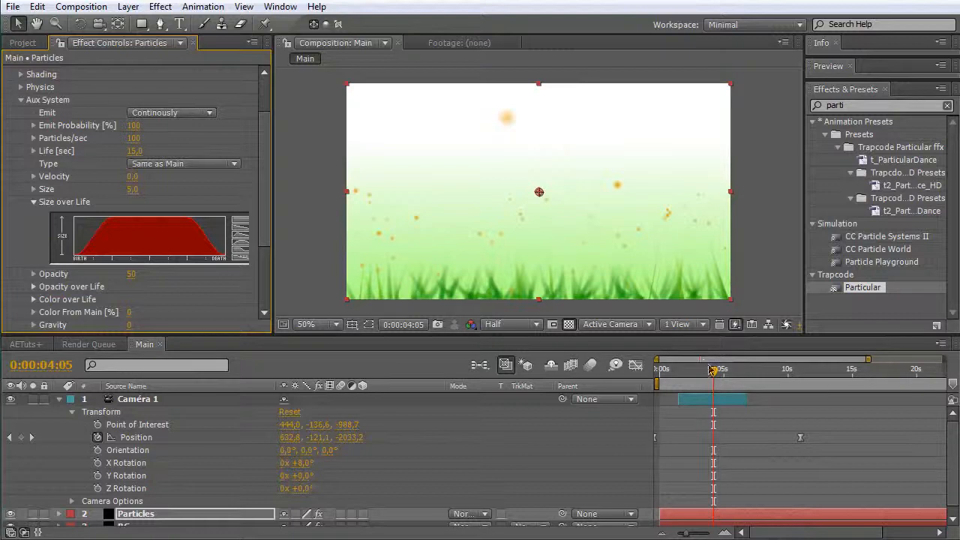
At 0:00:05:06, redraw the Aux System's Size over Life curve as a smooth arch peaking mid-life, and set its Size to 8
left_click_drag(718, 375, 732, 374)
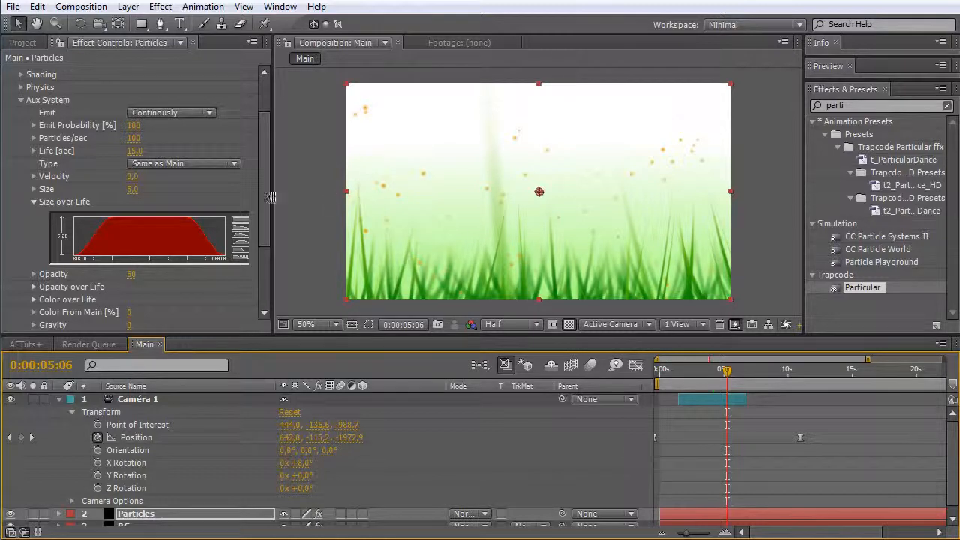
left_click_drag(97, 233, 174, 223)
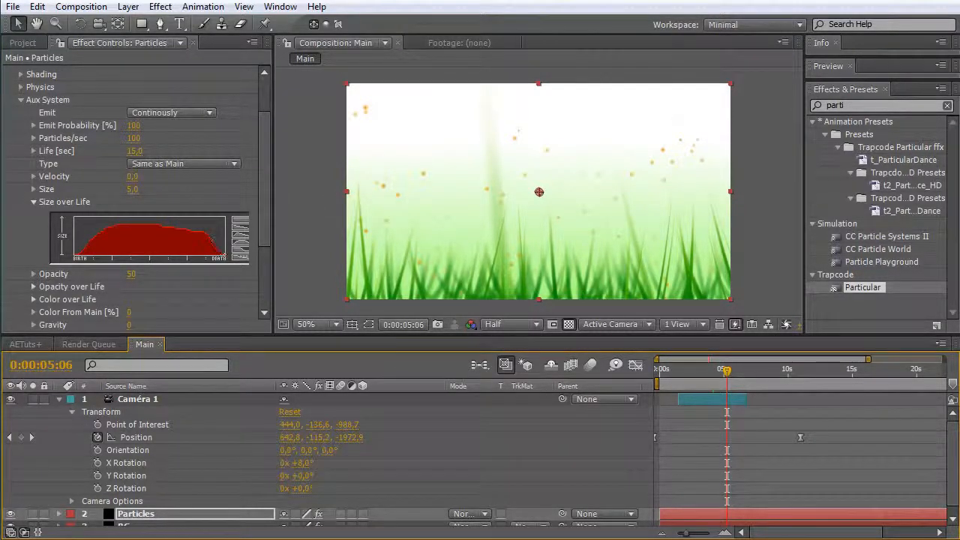
mouse_move(75, 253)
left_mouse_down()
mouse_move(128, 228)
mouse_move(158, 226)
mouse_move(224, 252)
left_mouse_up()
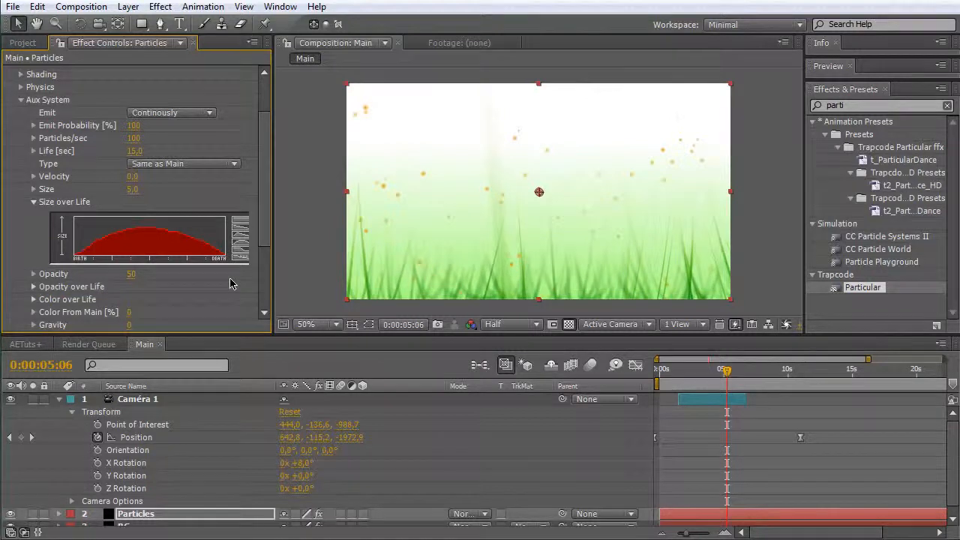
left_click(132, 189)
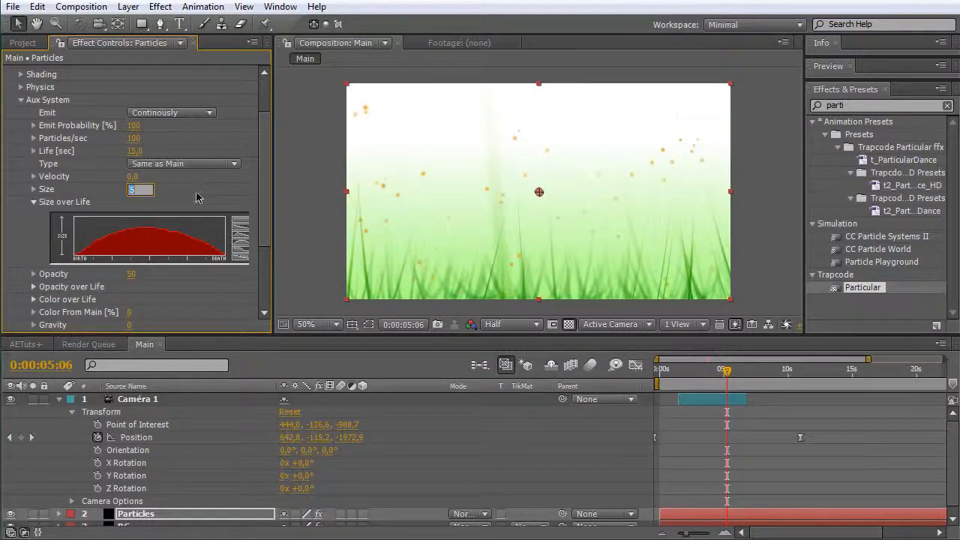
key("Return")
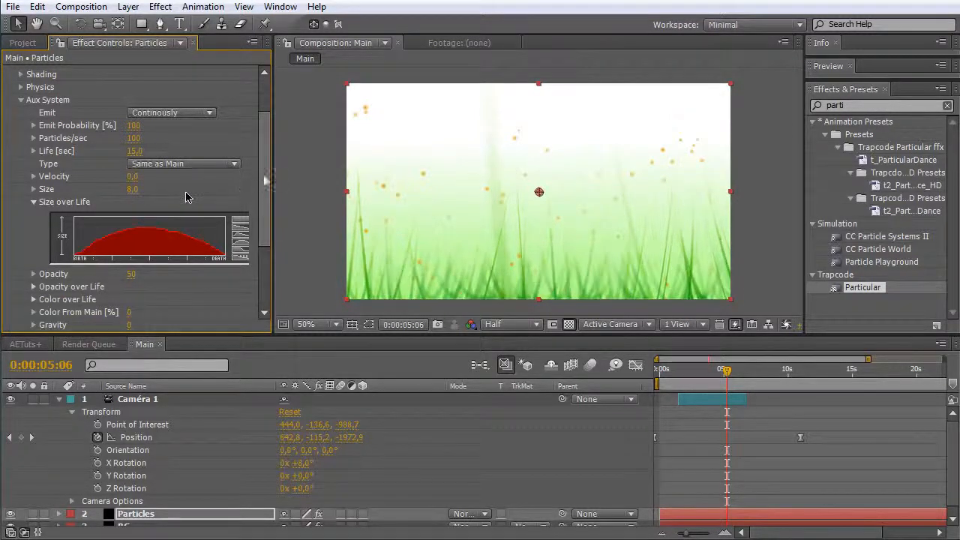
Look through the Aux System's Control from Main Particles and Physics (Air mode only) settings
left_click(33, 202)
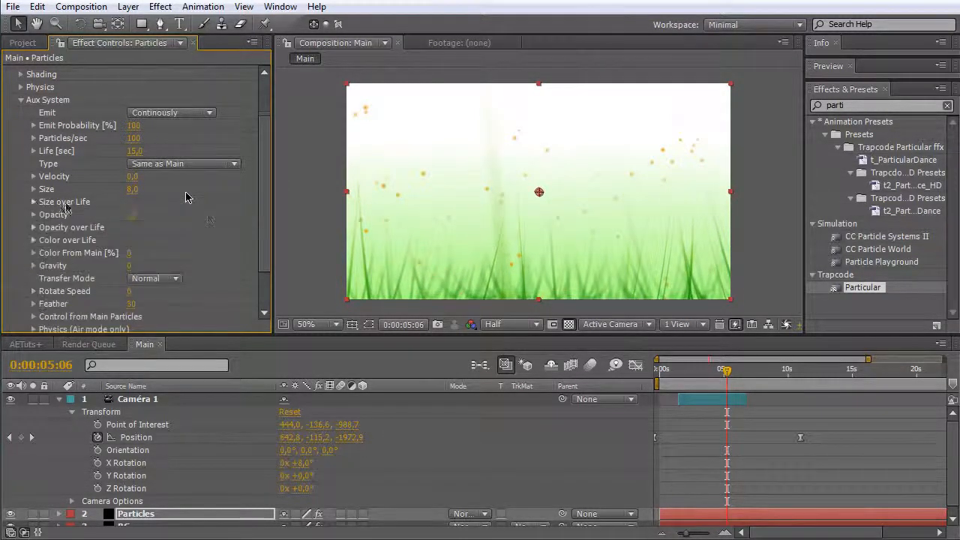
left_click_drag(264, 205, 264, 235)
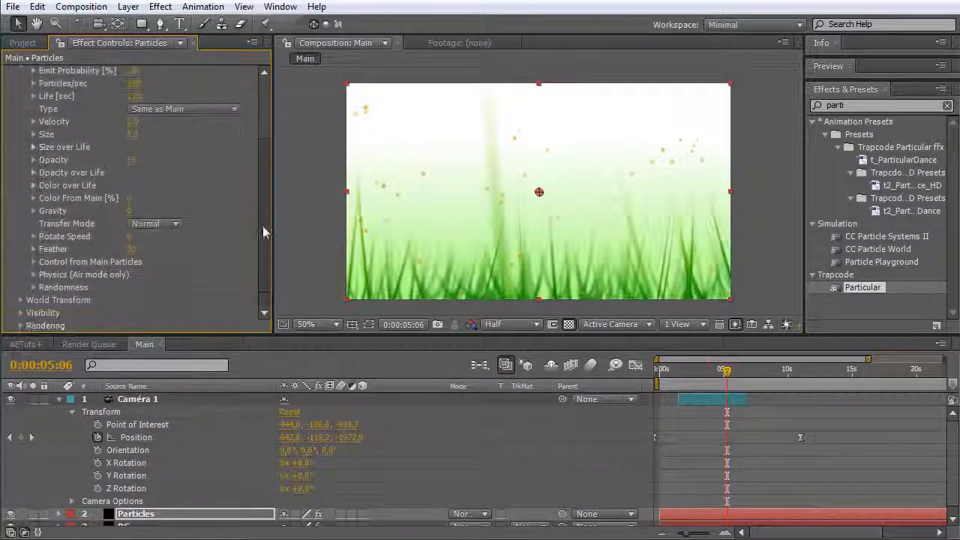
left_click(33, 262)
left_click(33, 262)
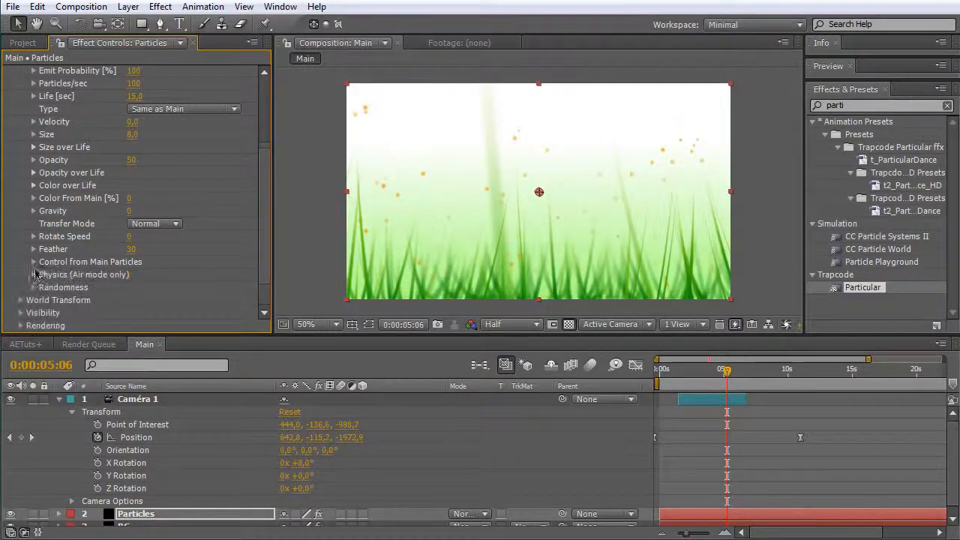
left_click(34, 275)
scroll(34, 277, "down", 1)
left_click(33, 237)
Set the Opacity value in the Aux System's Randomness settings to 20
left_click(33, 287)
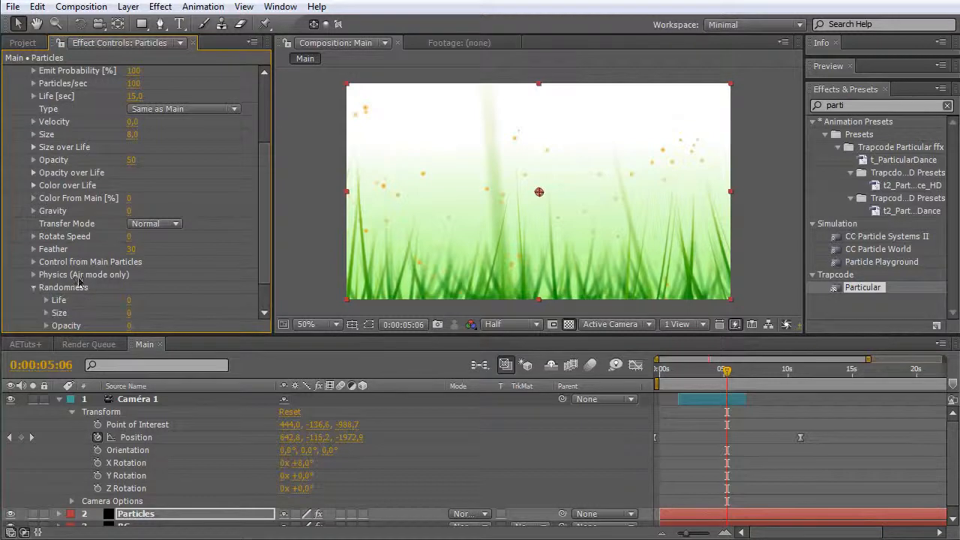
scroll(34, 291, "down", 1)
left_click(46, 293)
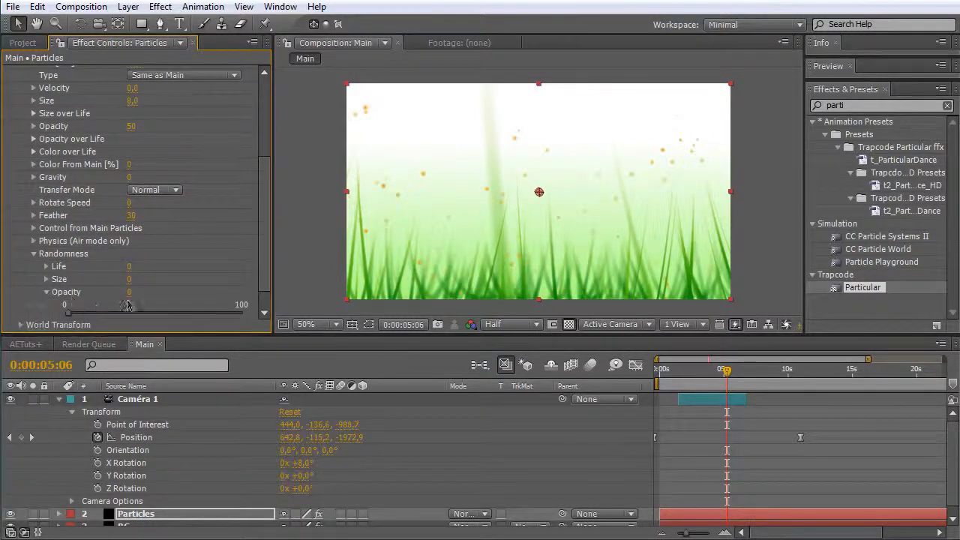
left_click_drag(144, 316, 201, 316)
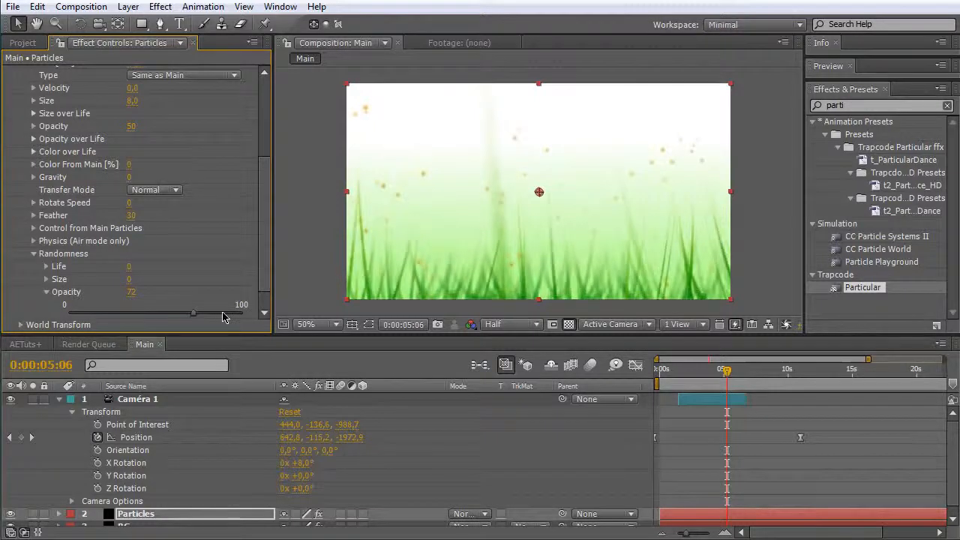
left_click(129, 295)
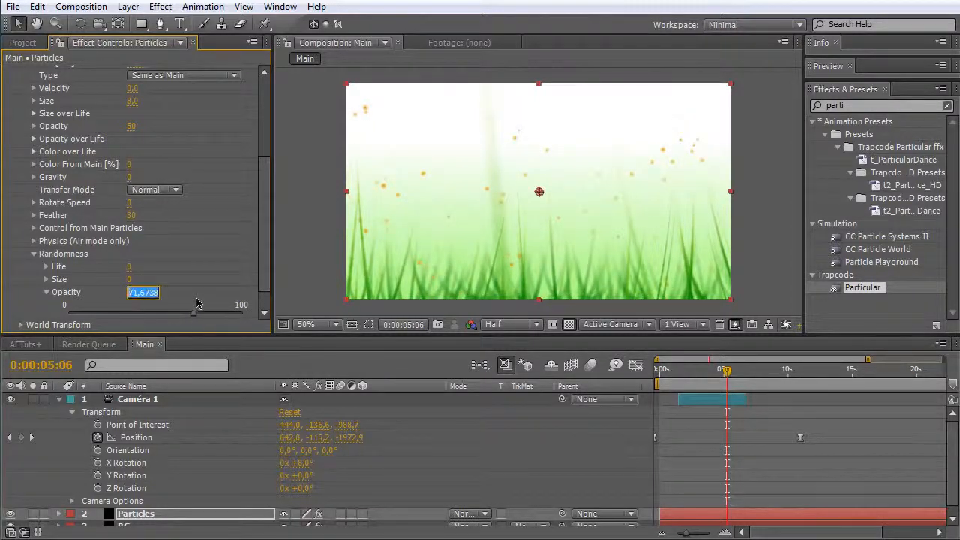
type("20")
key("Return")
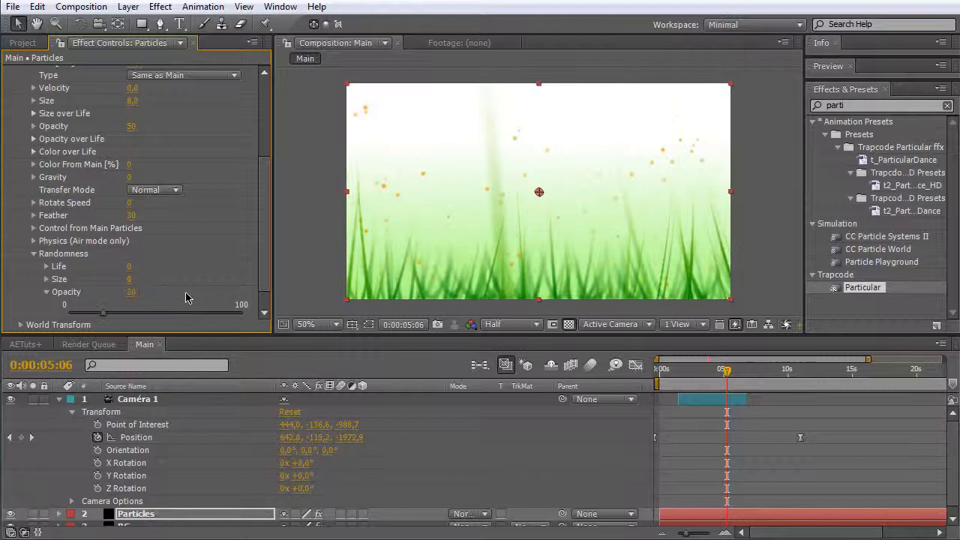
left_click(45, 293)
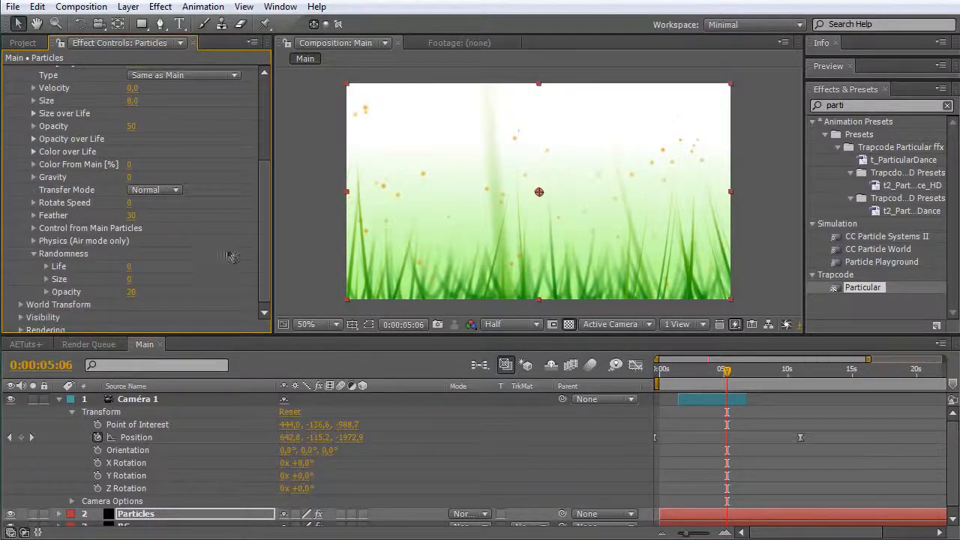
left_click(33, 255)
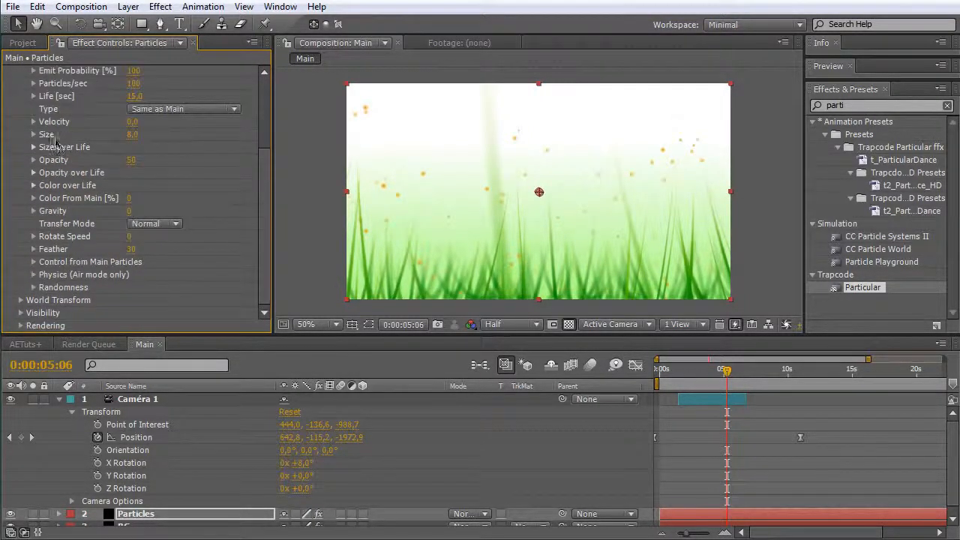
Raise the Aux System's Opacity to 80 and preview the grass growth around 0:00:05:14 and 0:00:04:23
left_click(133, 159)
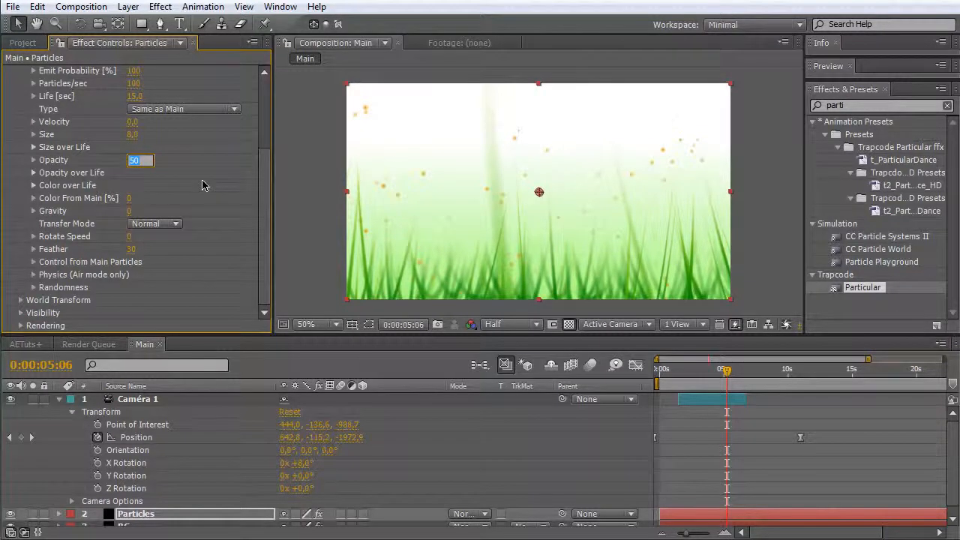
key("Return")
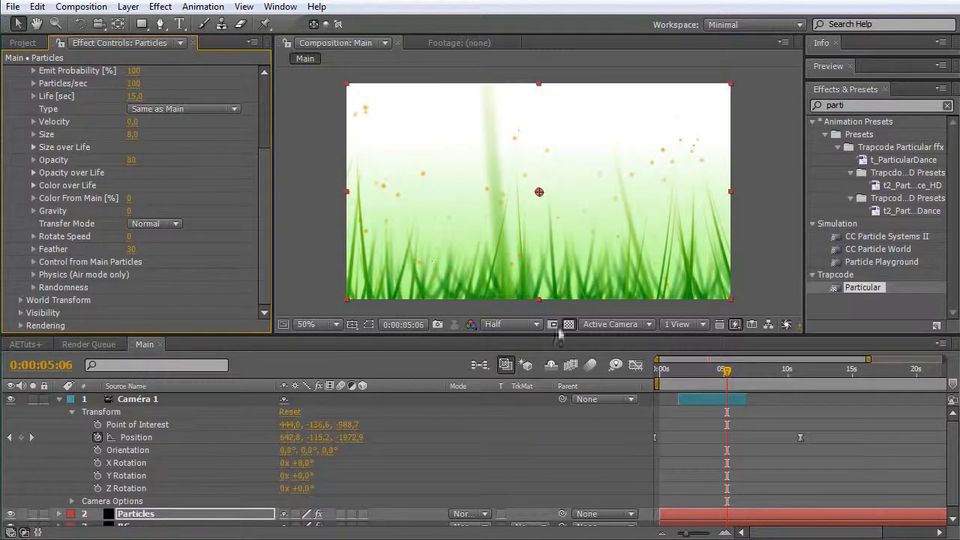
left_click_drag(706, 366, 731, 366)
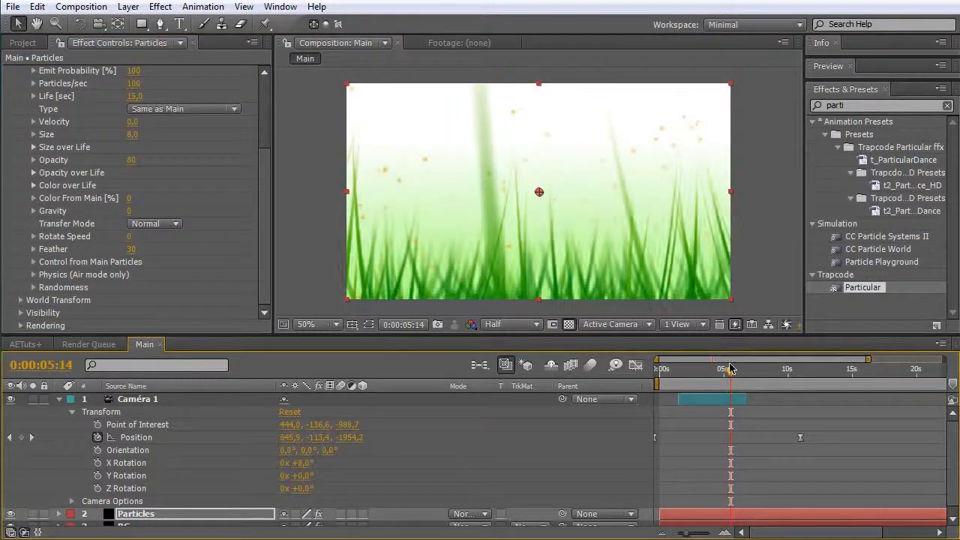
left_click(734, 370)
mouse_move(737, 373)
left_mouse_down()
mouse_move(694, 371)
mouse_move(720, 373)
left_mouse_up()
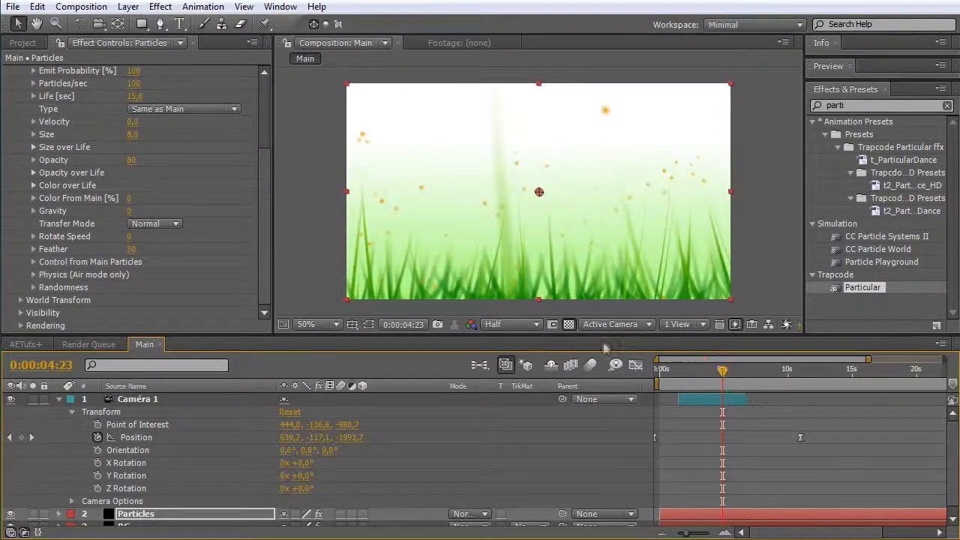
Set the Aux System's Size to 7 and collapse the Aux System settings
scroll(268, 188, "up", 3)
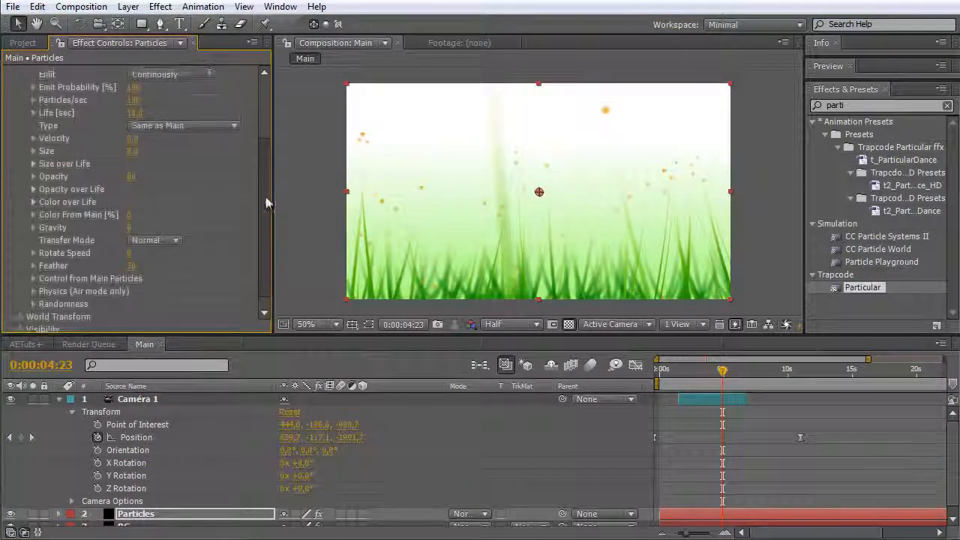
scroll(268, 180, "up", 2)
scroll(269, 164, "up", 1)
left_click(132, 214)
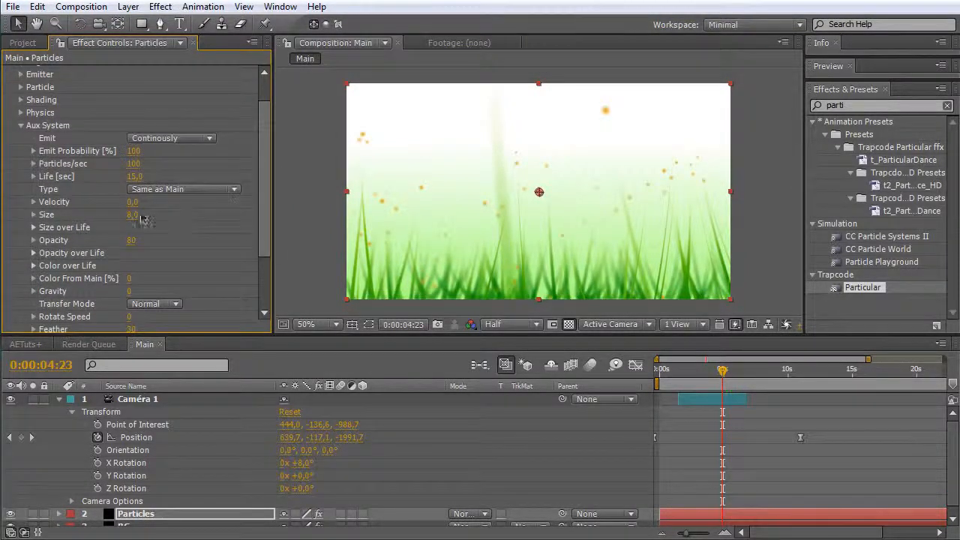
key("Return")
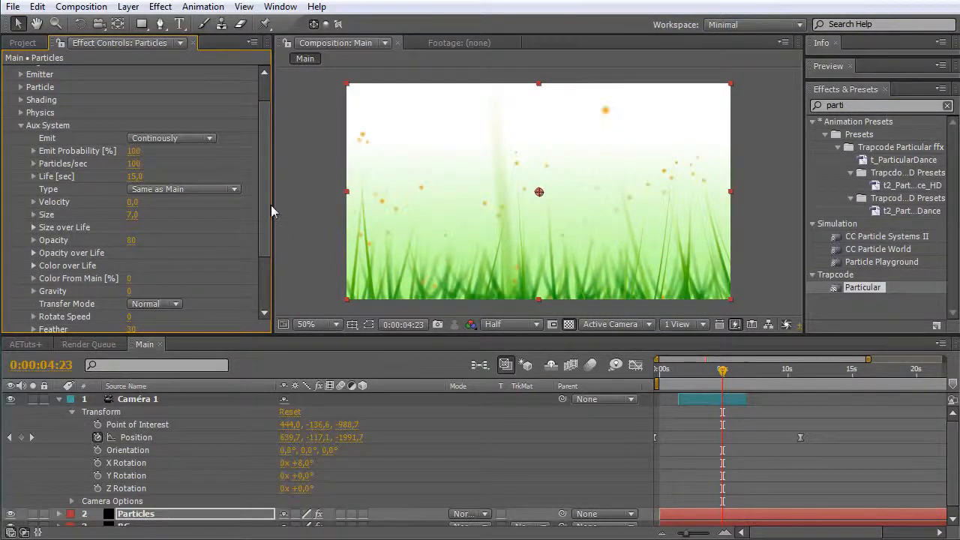
scroll(268, 195, "up", 3)
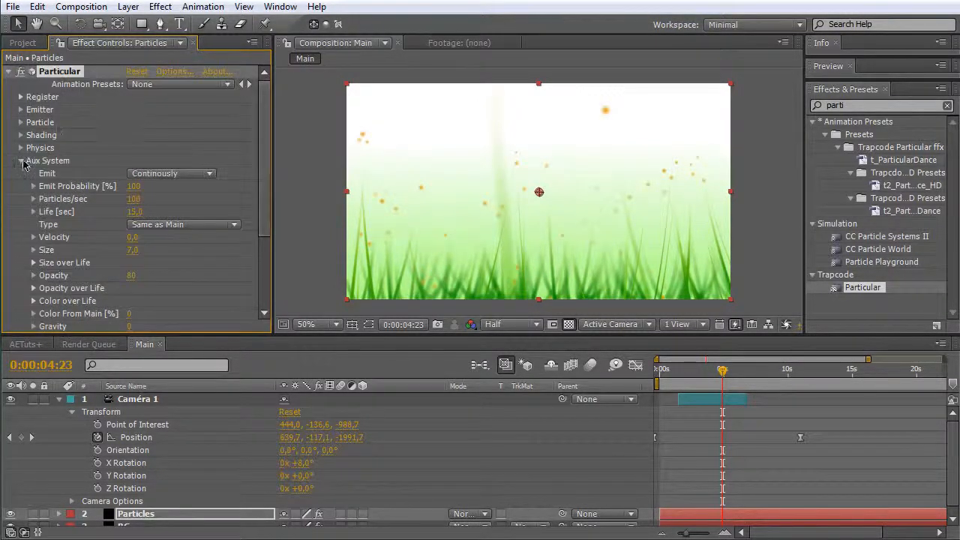
left_click(21, 161)
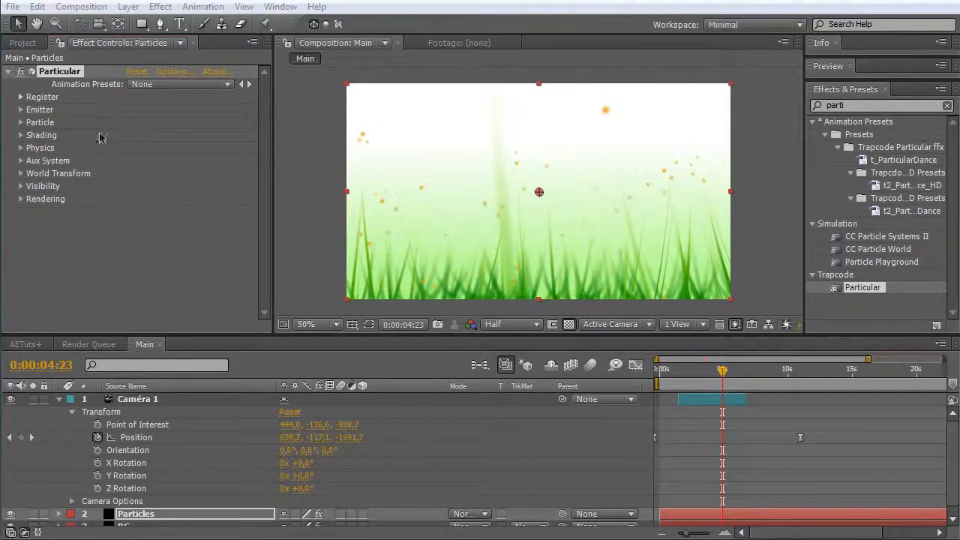
Set Wind X to 50 in Particular's Physics Air settings to bend the grass blades sideways
left_click(21, 148)
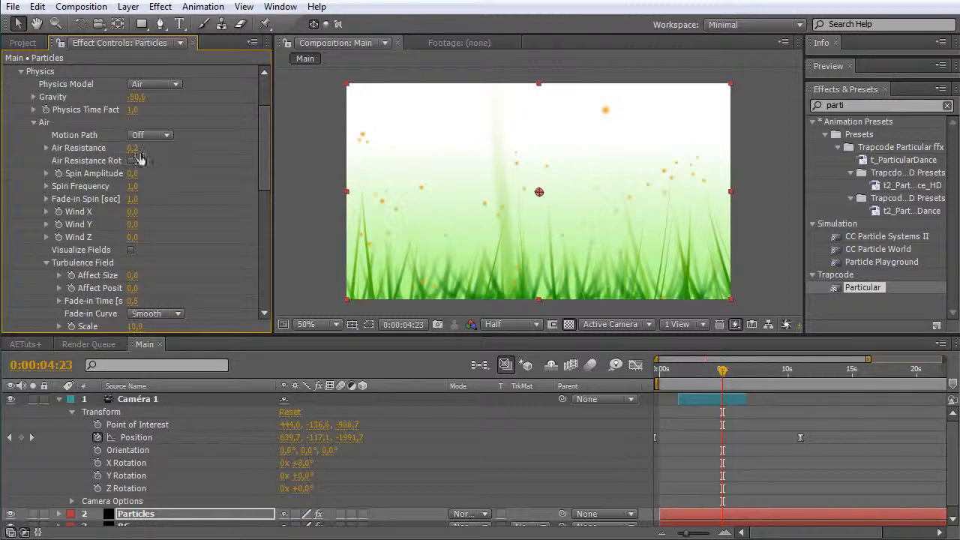
left_click(130, 212)
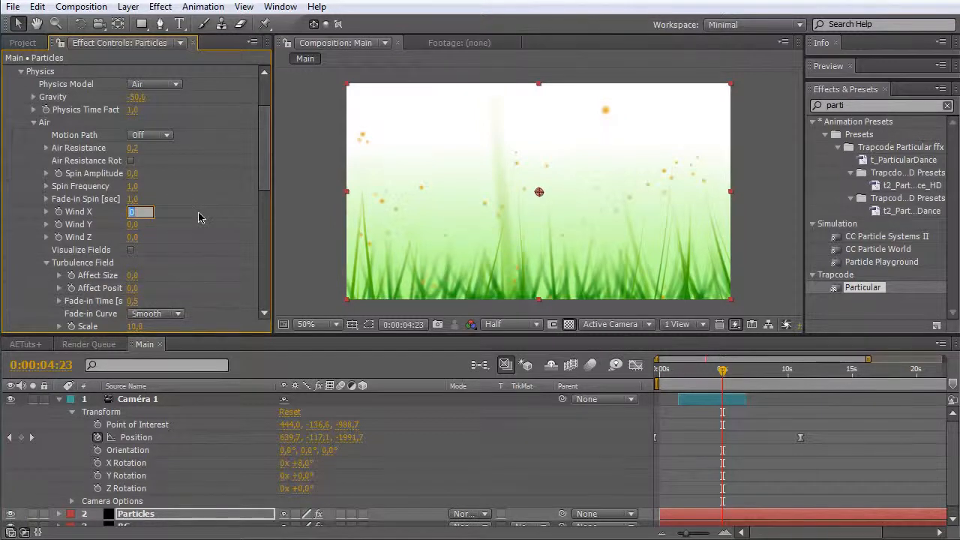
type("50")
key("Return")
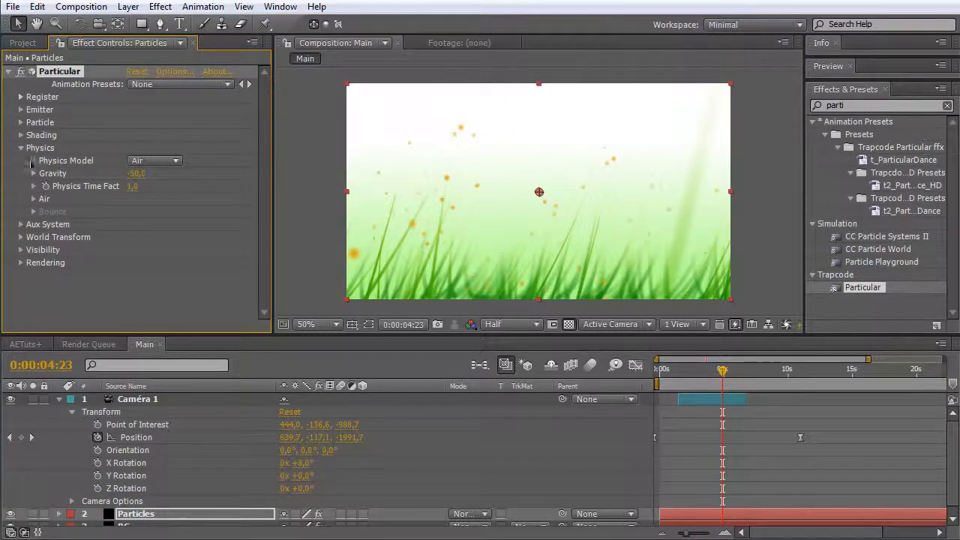
Check the bent grass at 0:00:04:14 and set Wind X to 48 in the Physics Air settings
left_click(33, 201)
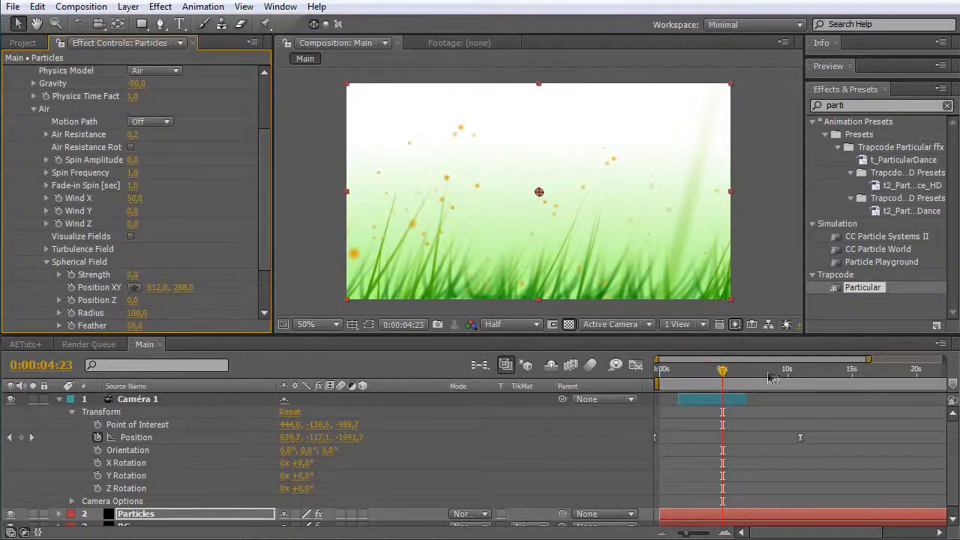
mouse_move(722, 370)
left_mouse_down()
mouse_move(698, 371)
mouse_move(718, 370)
left_mouse_up()
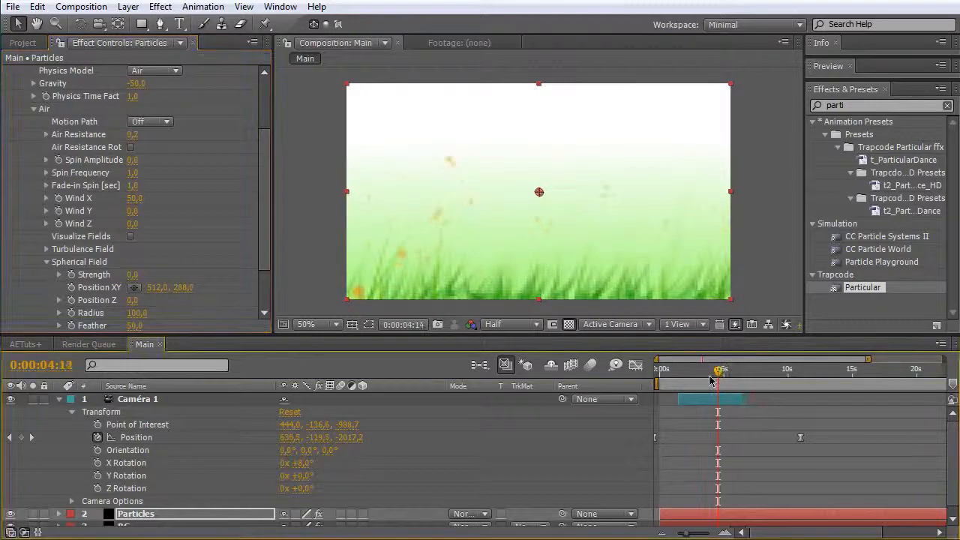
left_click(135, 198)
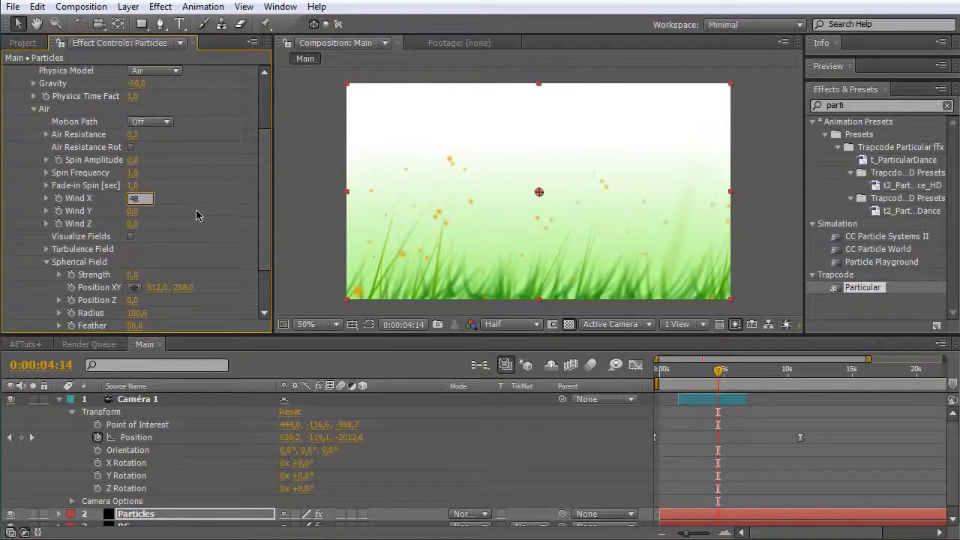
key("Return")
Set the Aux System's Size to 6 and preview the grass growth up to 0:00:06:05
scroll(125, 300, "down", 3)
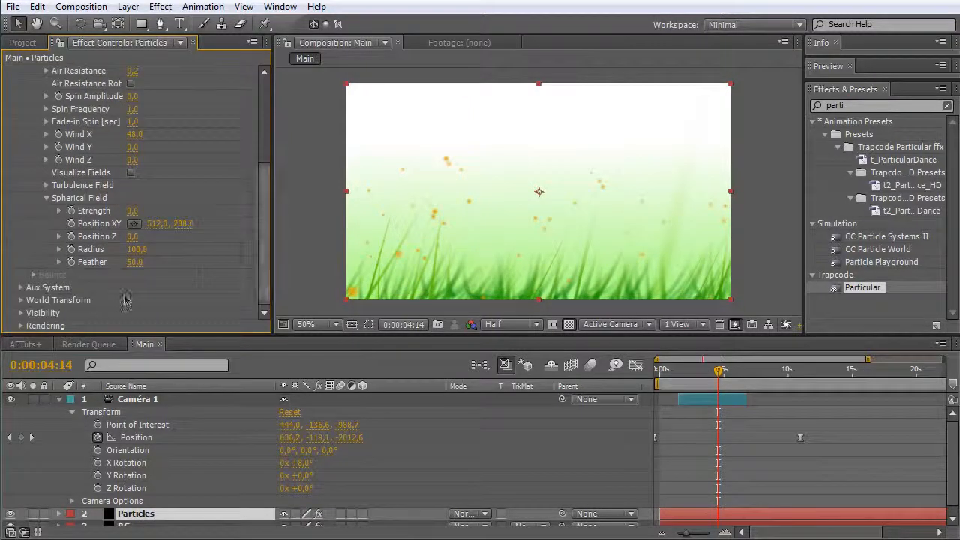
left_click(20, 291)
scroll(259, 216, "down", 10)
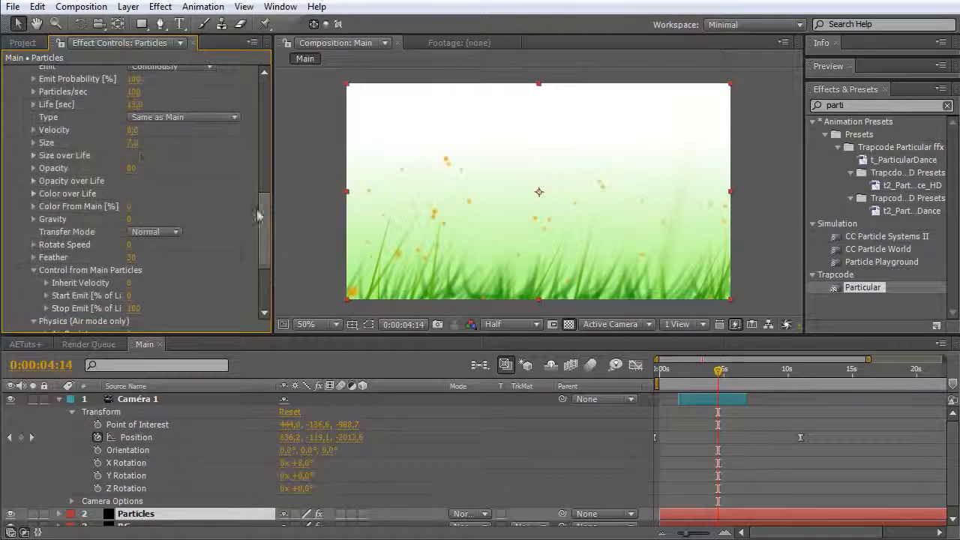
left_click(133, 143)
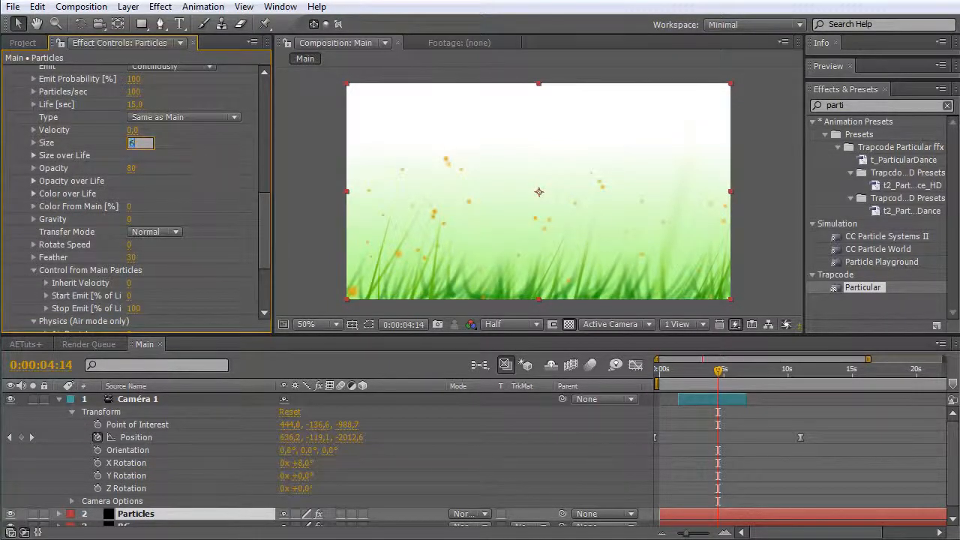
key("Return")
left_click_drag(713, 362, 738, 375)
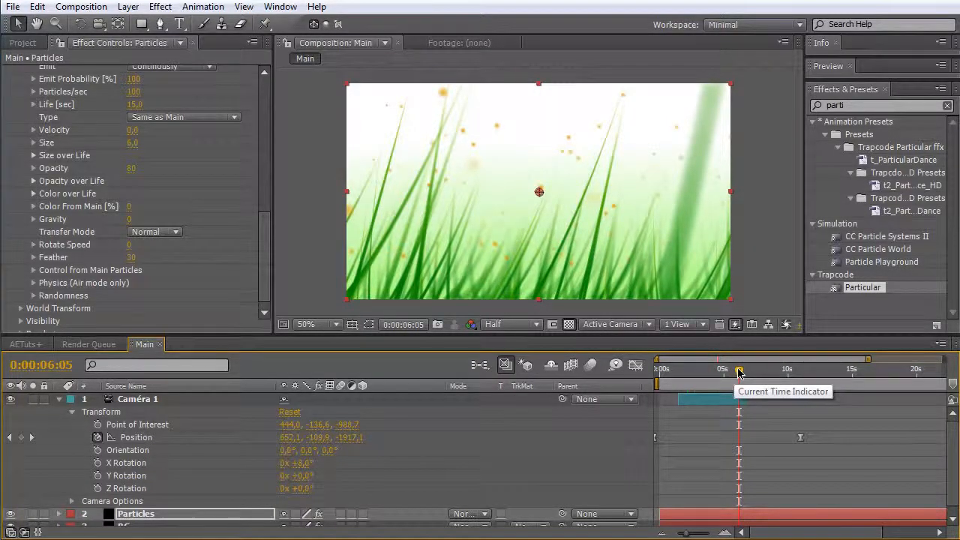
Extend the end of the Caméra 1 layer past its last Position keyframe, to about 12 seconds
left_click(750, 398)
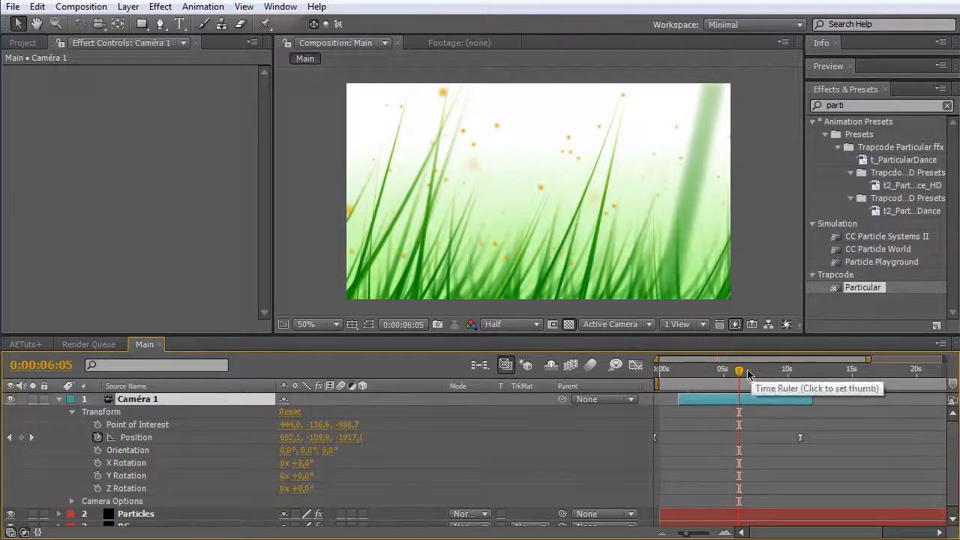
Review the later grass growth up to about 10 seconds and settle the current time at 0:00:09:05
left_click_drag(740, 370, 765, 372)
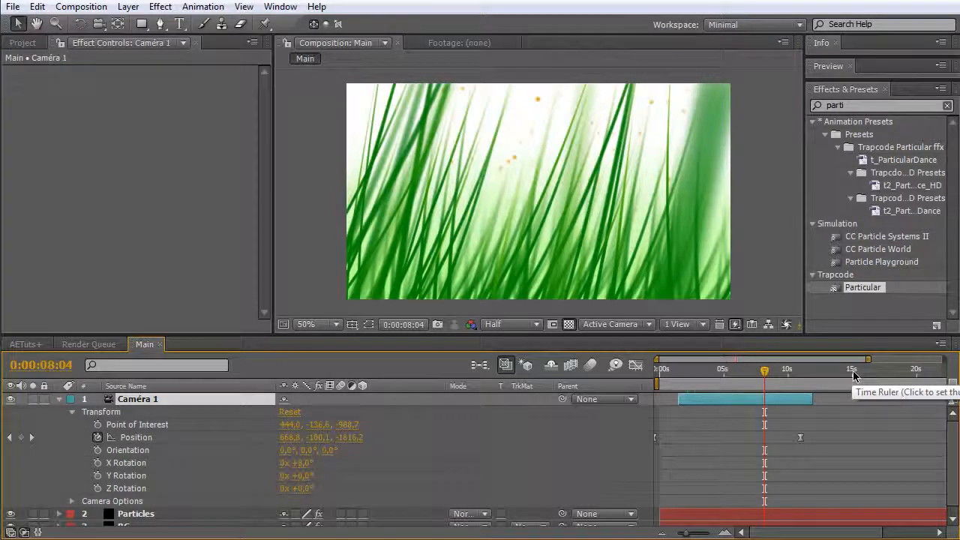
left_click(787, 375)
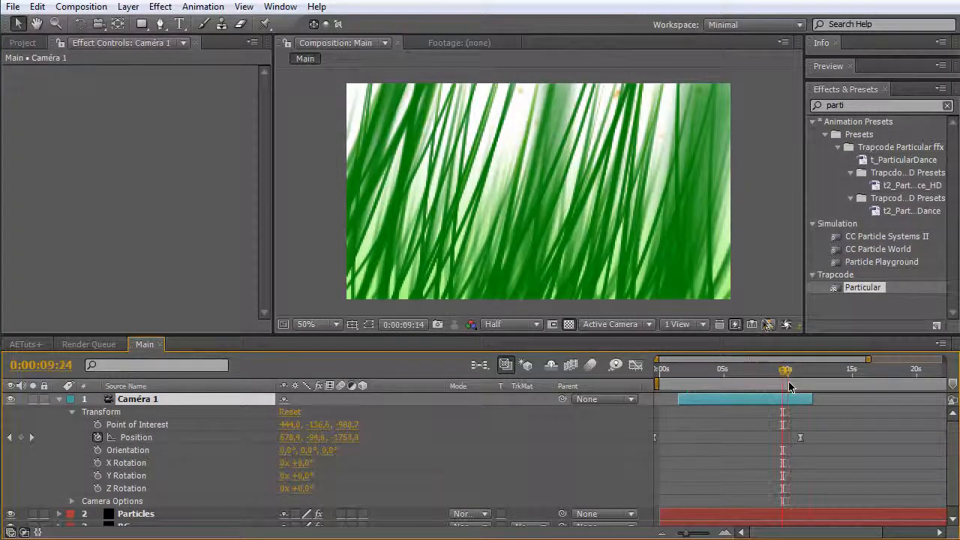
key("shift+Page_Up")
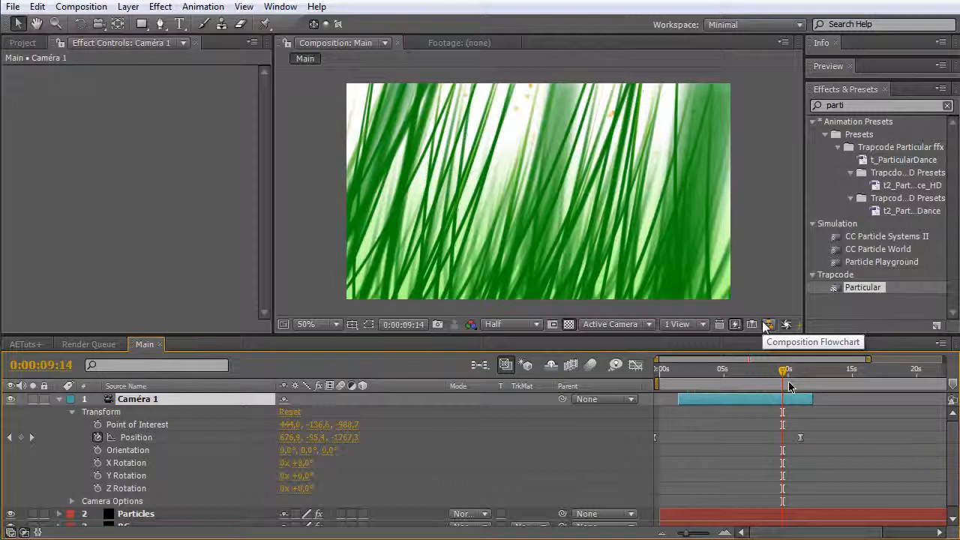
key("shift+Page_Up")
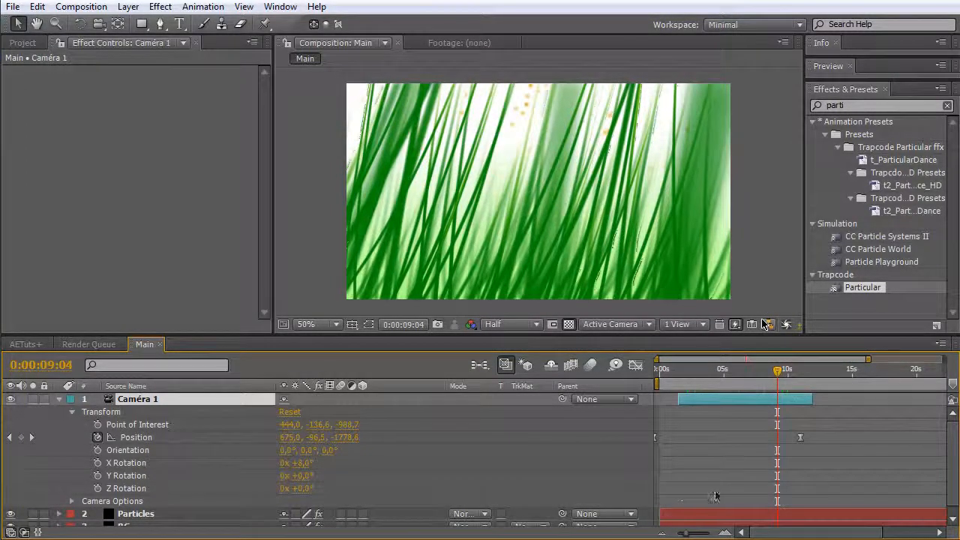
key("Page_Down")
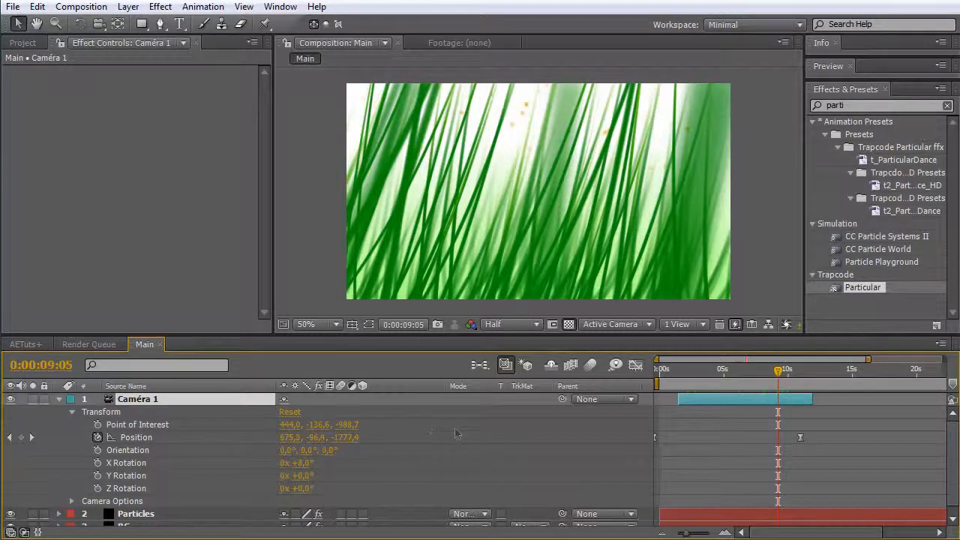
Keyframe Particular's Physics Time Factor at 1.0 on the Particles layer at 0:00:09:05 and reveal the layer's animated properties
left_click(219, 513)
left_click(21, 149)
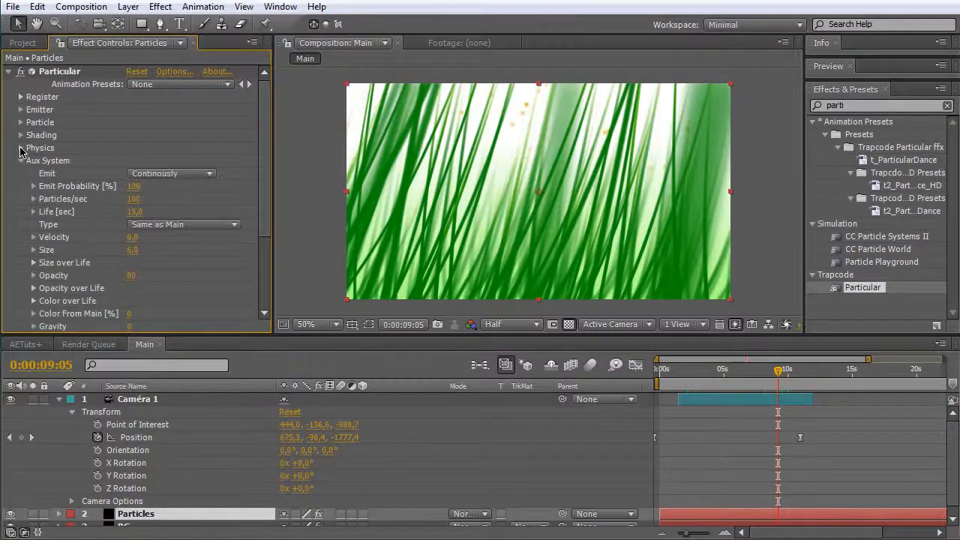
left_click(20, 160)
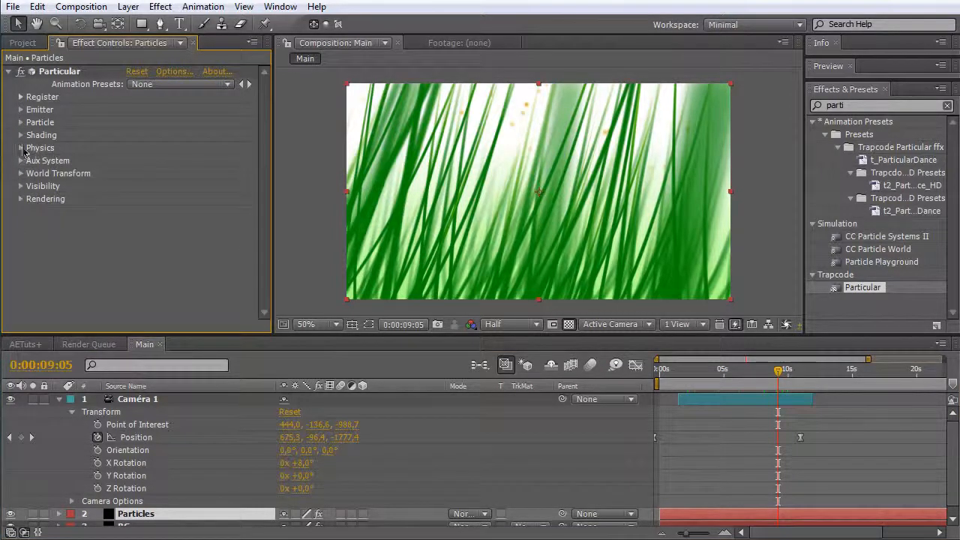
left_click(21, 148)
scroll(30, 160, "down", 2)
left_click(34, 124)
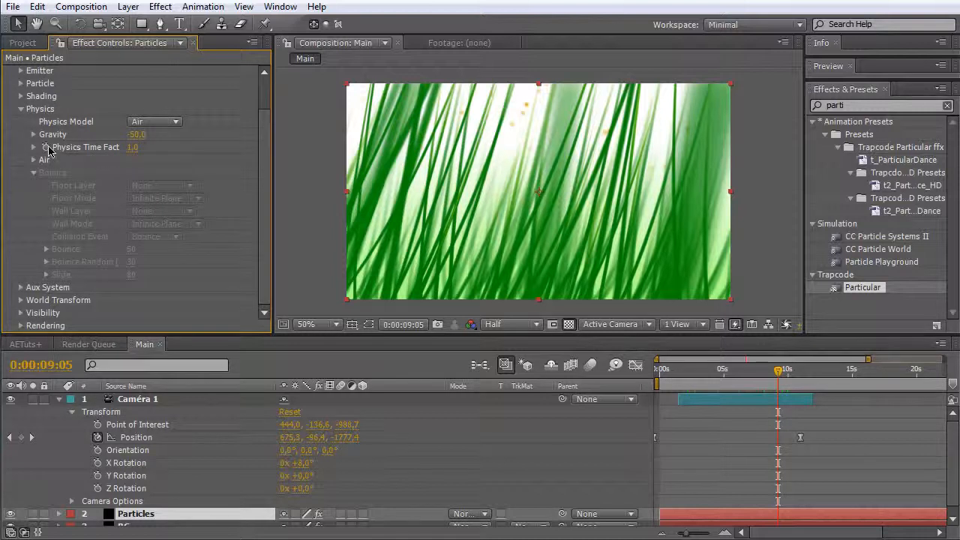
left_click(34, 172)
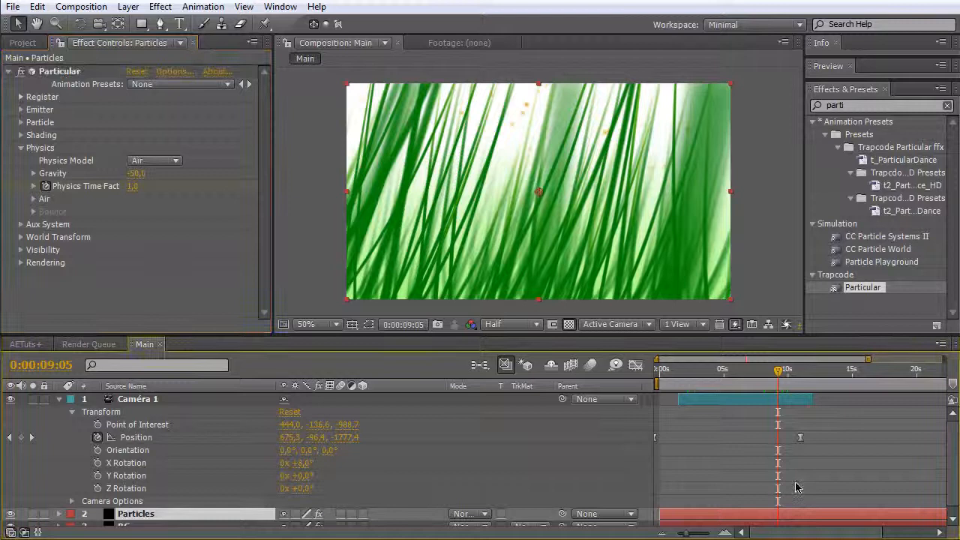
scroll(796, 488, "down", 1)
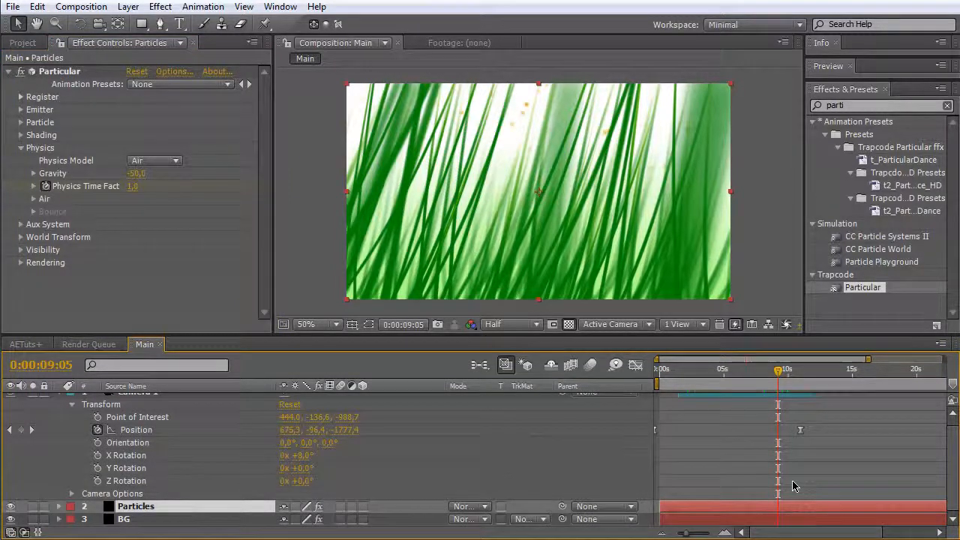
key("u")
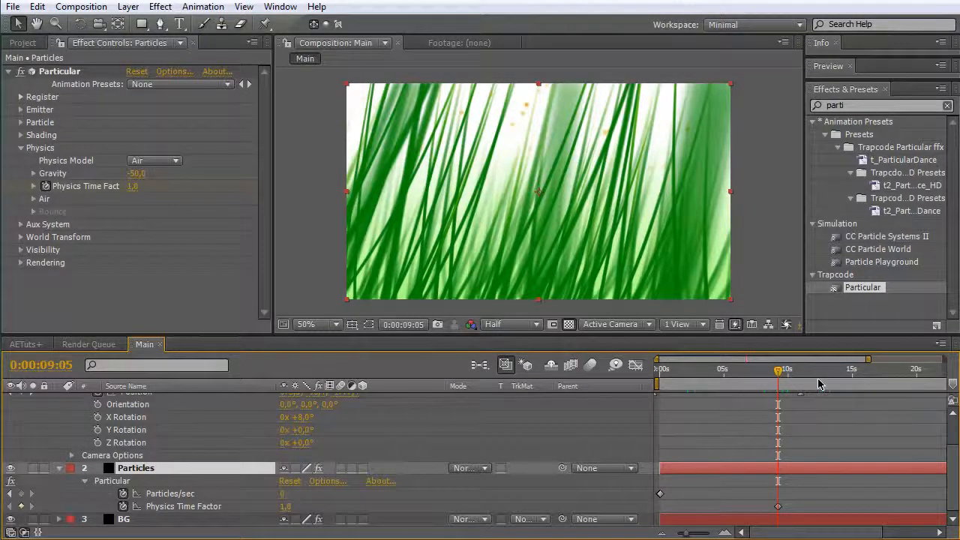
Set the Particles layer's Physics Time Factor to 0 at 0:00:10:10
key("shift+Page_Down")
key("shift+Page_Down")
key("shift+Page_Down")
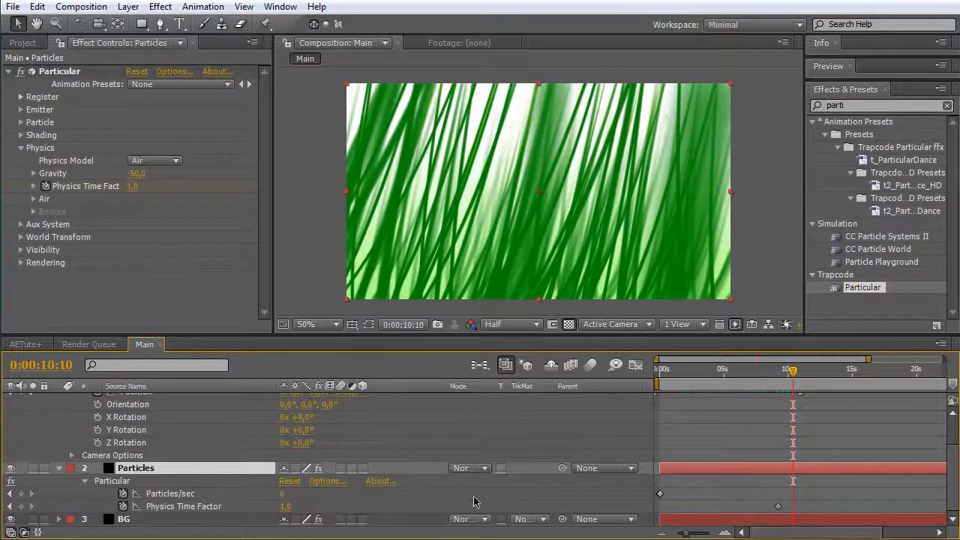
left_click(287, 506)
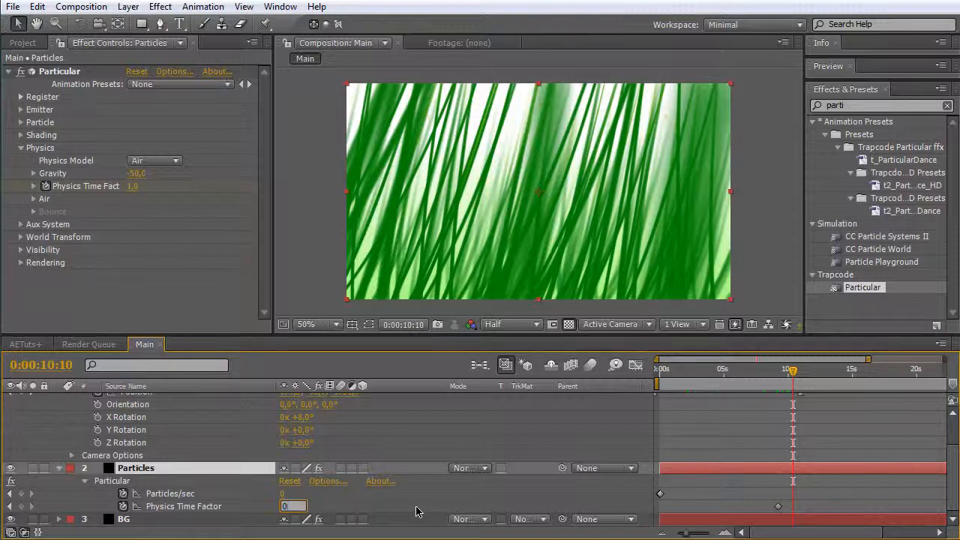
key("Return")
Check the grass motion around the two Physics Time Factor keyframes, up to 0:00:10:11
left_click_drag(770, 499, 803, 517)
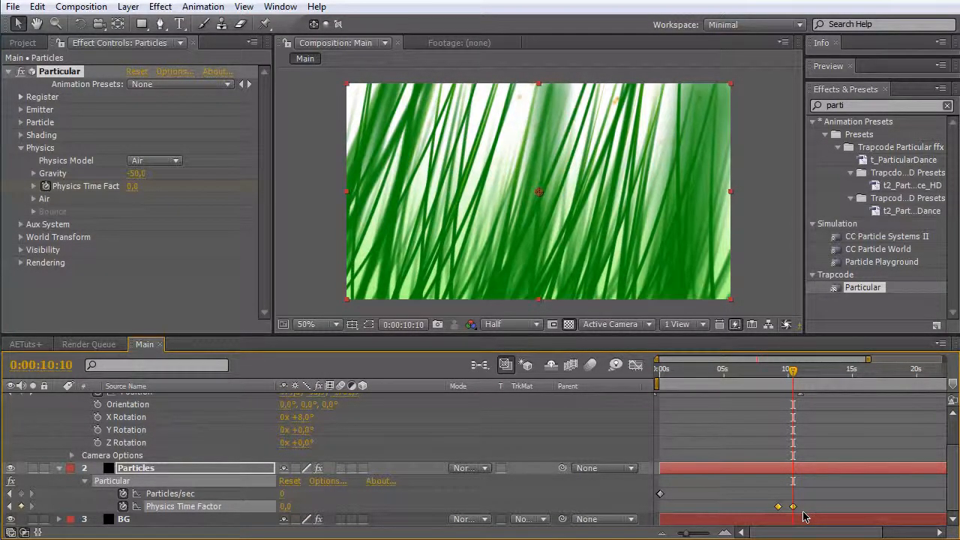
left_click(809, 508)
left_click_drag(763, 497, 795, 509)
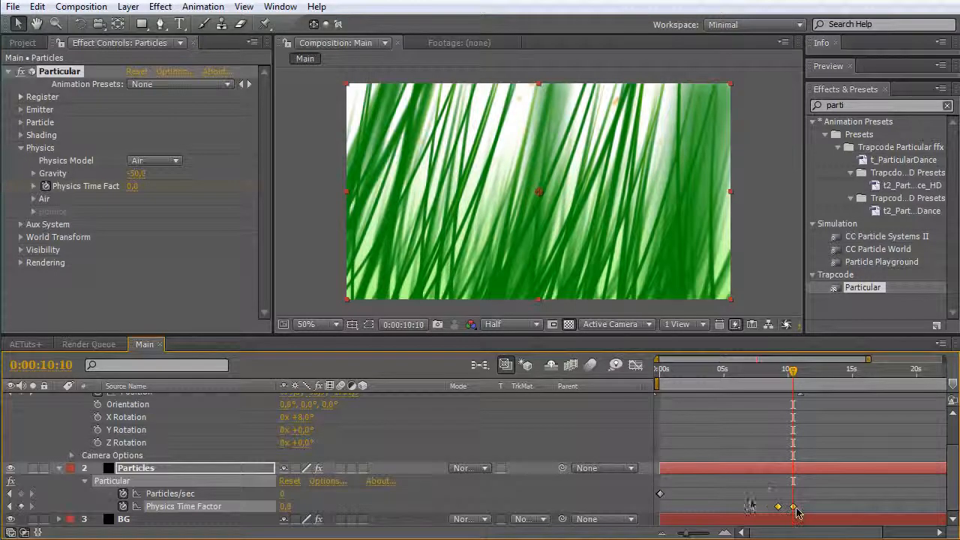
key("j")
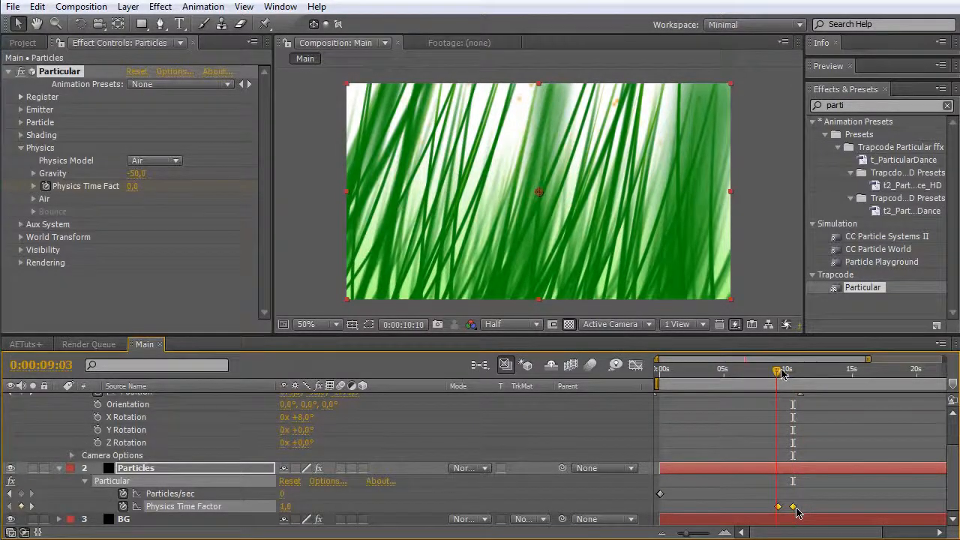
left_click_drag(782, 372, 798, 371)
left_click(842, 446)
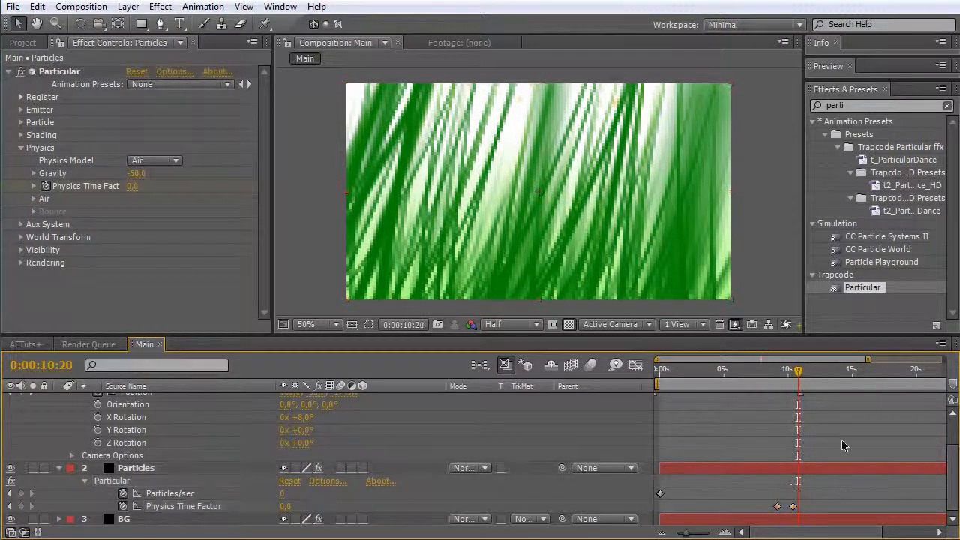
mouse_move(805, 370)
left_mouse_down()
mouse_move(830, 372)
mouse_move(799, 373)
left_mouse_up()
Collapse the properties of all layers and move the current time to 0:00:07:13
key("ctrl+a")
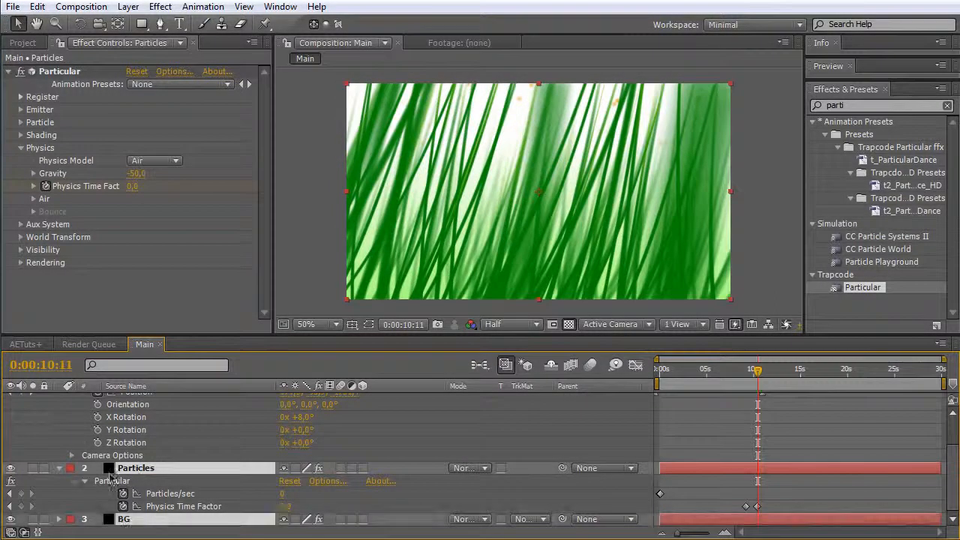
key("ctrl+grave")
left_click(236, 473)
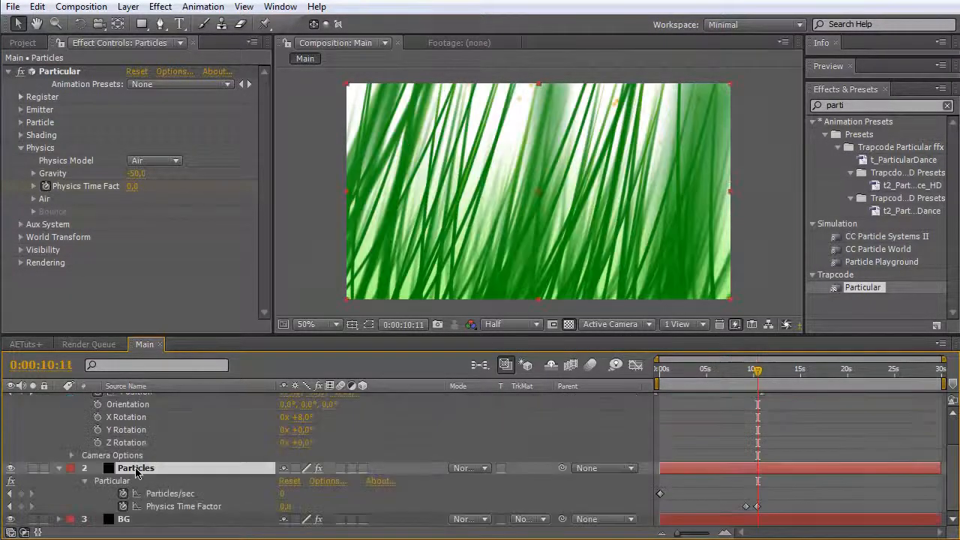
left_click(709, 369)
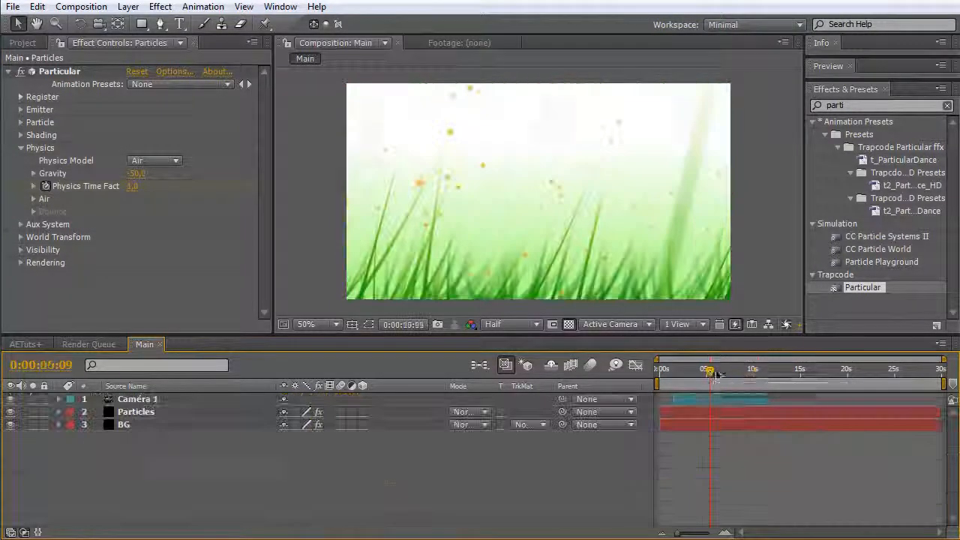
left_click(730, 370)
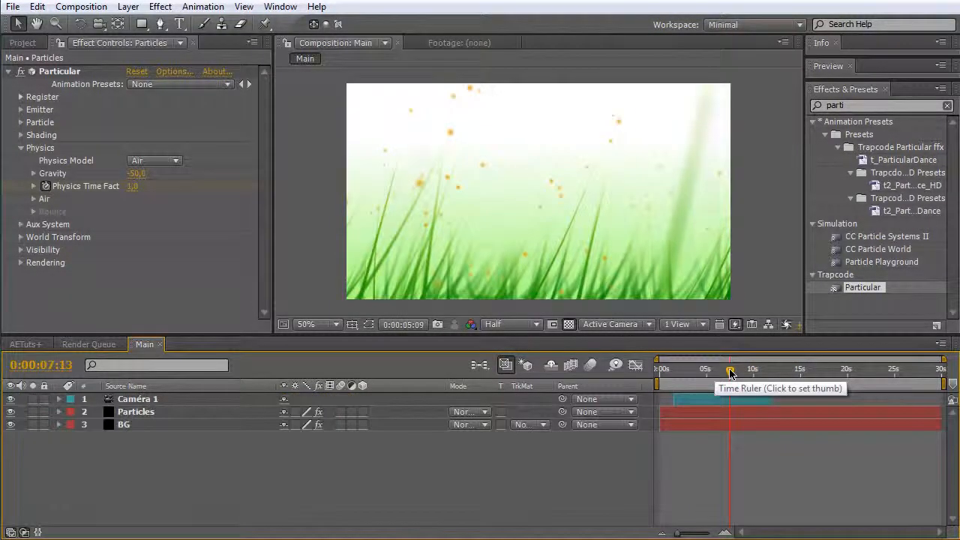
Create a black, composition-sized solid named Lens Flare and place it directly below the Caméra 1 layer
right_click(186, 449)
right_click(118, 437)
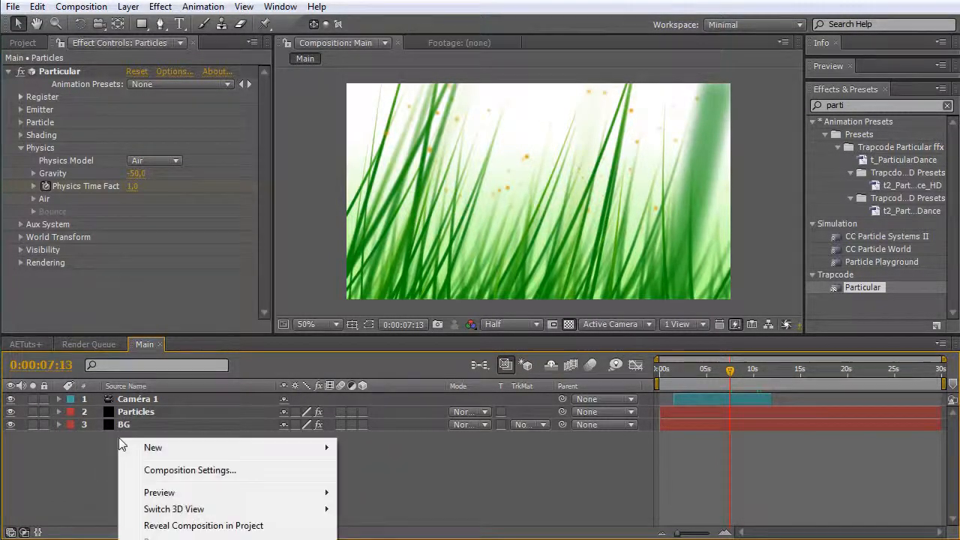
mouse_move(138, 451)
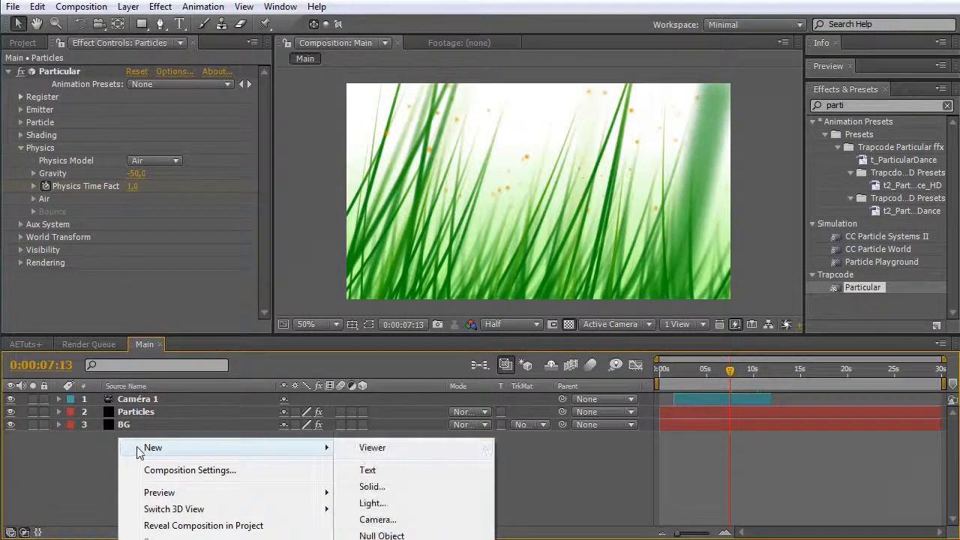
left_click(370, 486)
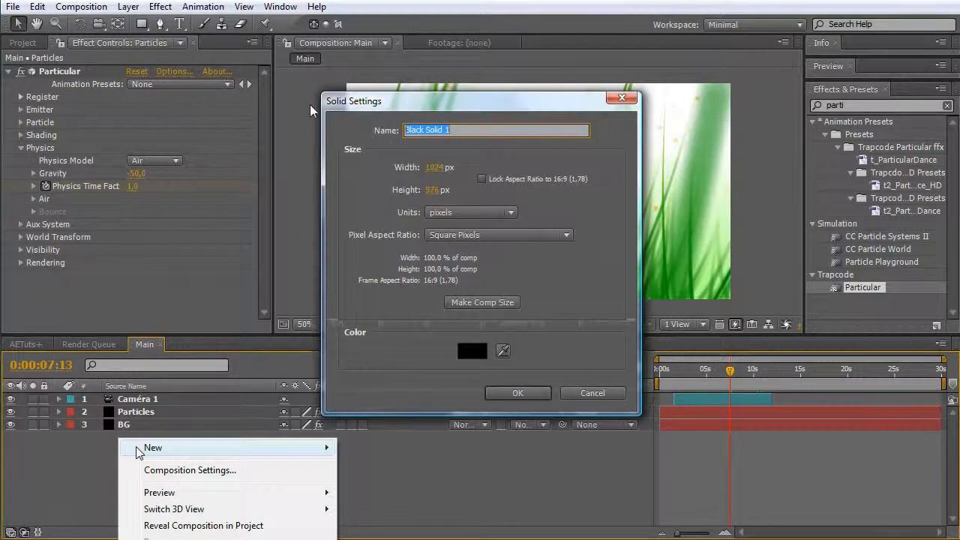
type("Lens Flarae")
key("BackSpace")
key("BackSpace")
key("BackSpace")
type("re")
left_click(473, 303)
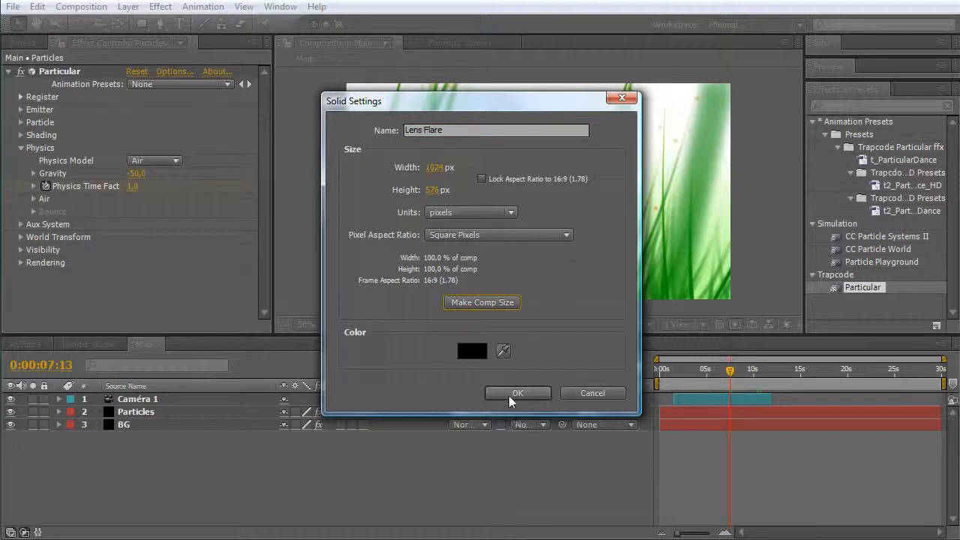
left_click(484, 351)
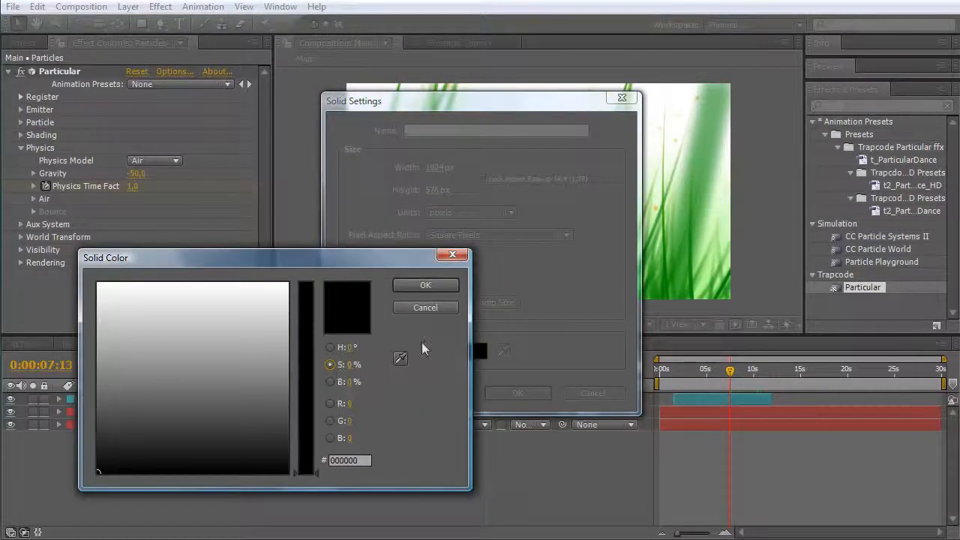
left_click(425, 285)
left_click(510, 392)
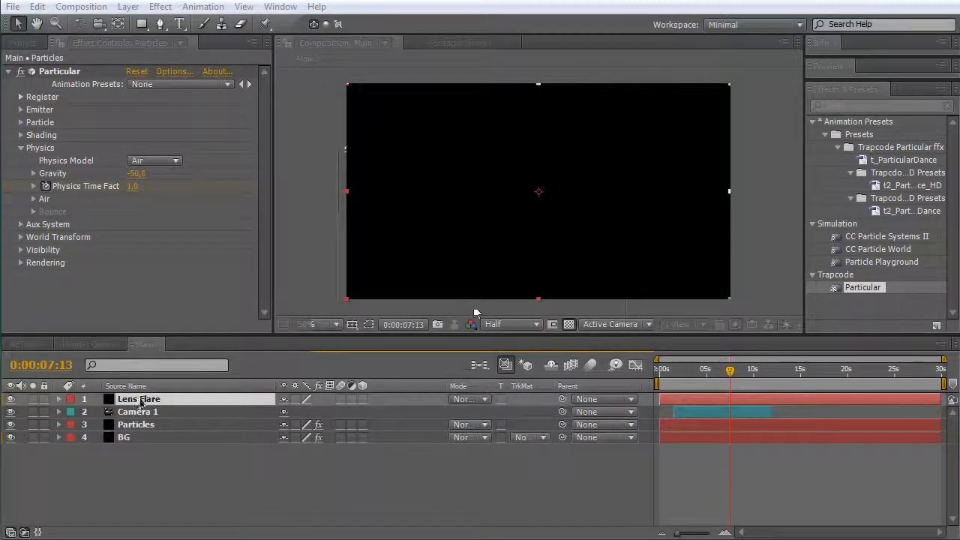
left_click_drag(140, 403, 132, 425)
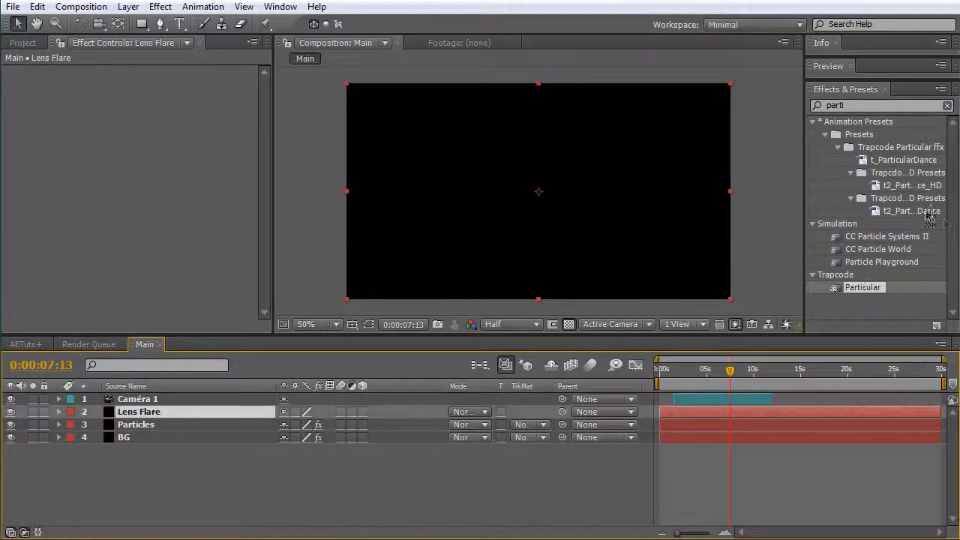
Apply the Lens Flare effect to the Lens Flare layer and set its Lens Type to 35mm Prime
double_click(892, 105)
key("BackSpace")
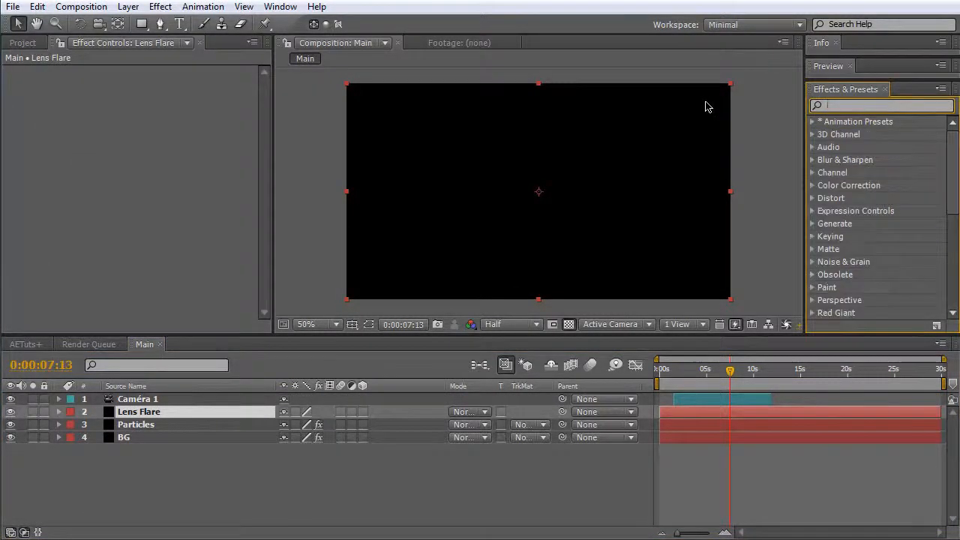
type("le")
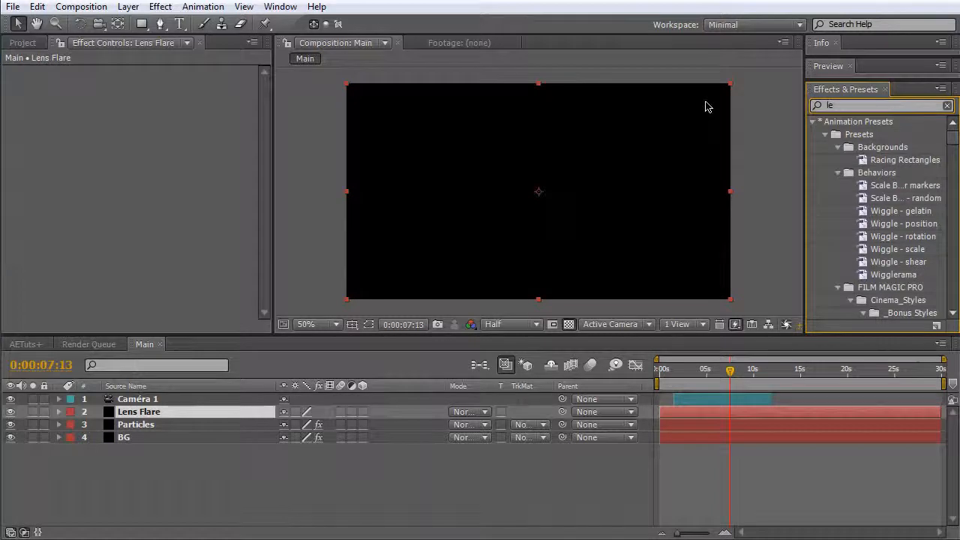
type("ns")
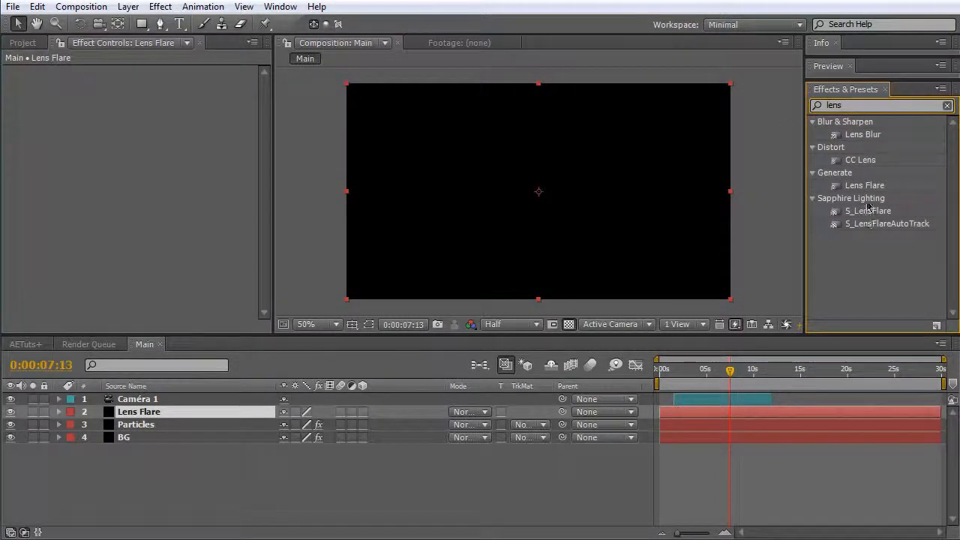
left_click(864, 185)
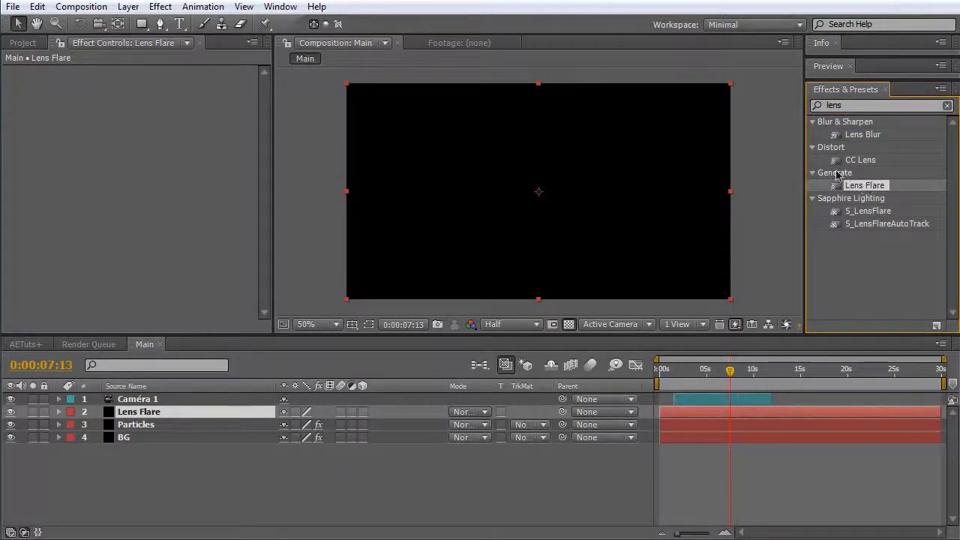
double_click(873, 188)
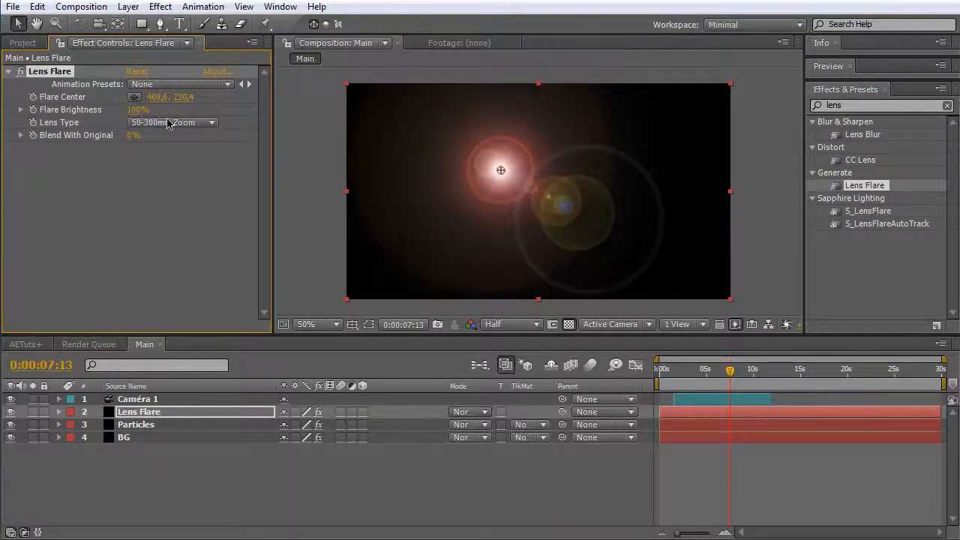
left_click(173, 123)
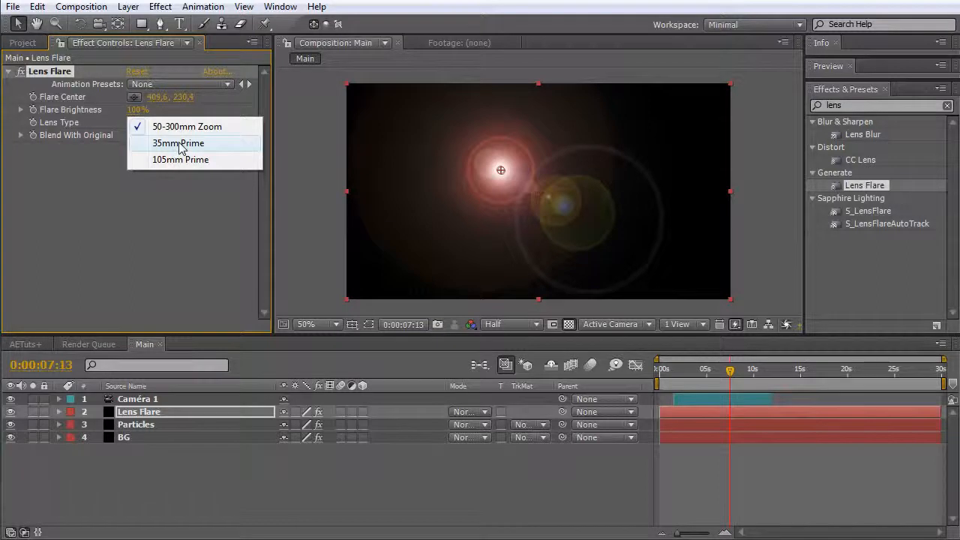
left_click(179, 143)
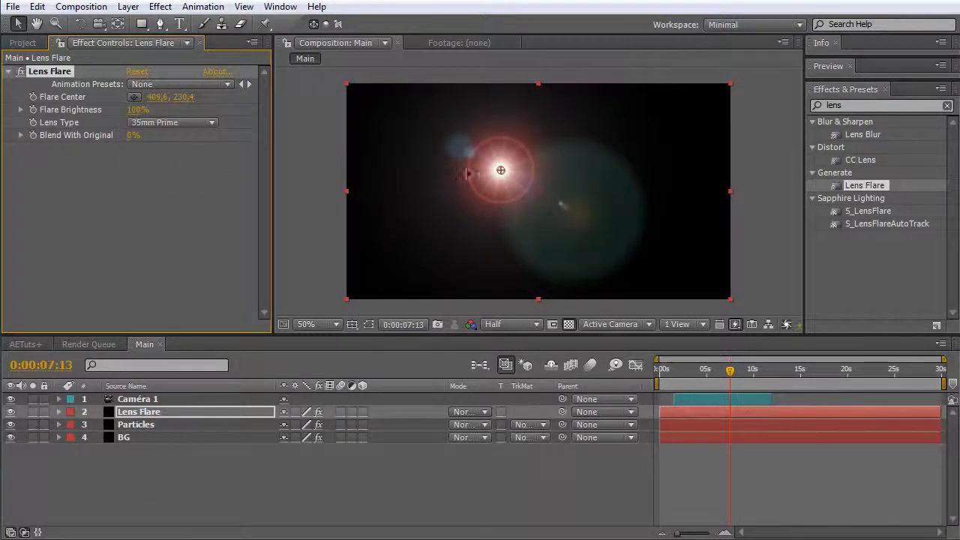
Set the Lens Flare layer's blending mode to Add and move the Flare Center to about 871.6, 82.4
left_click_drag(501, 171, 658, 115)
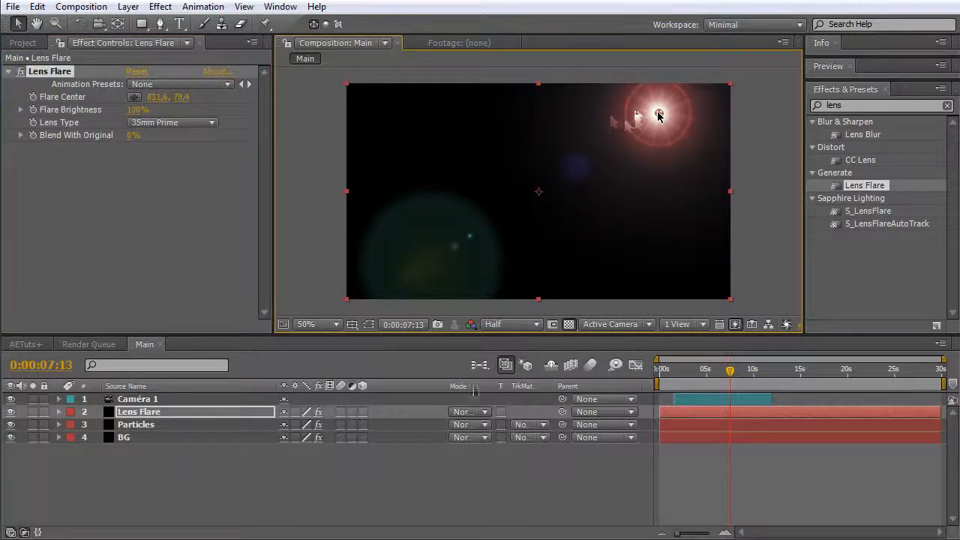
left_click(469, 411)
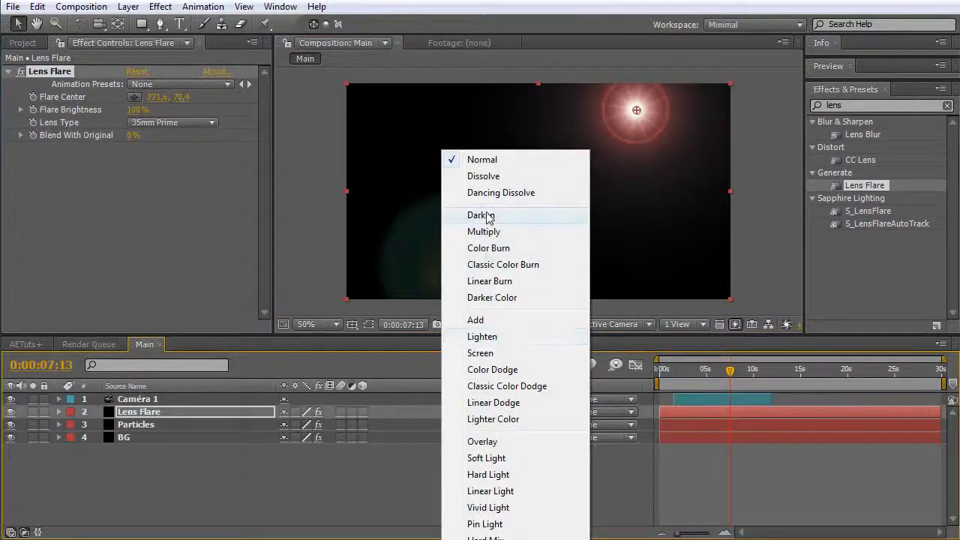
left_click(480, 321)
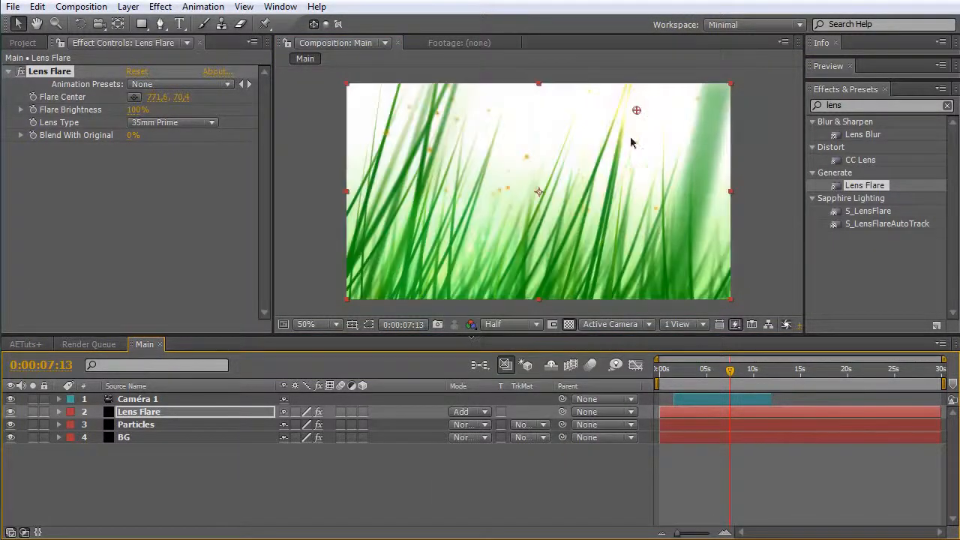
left_click_drag(636, 111, 676, 110)
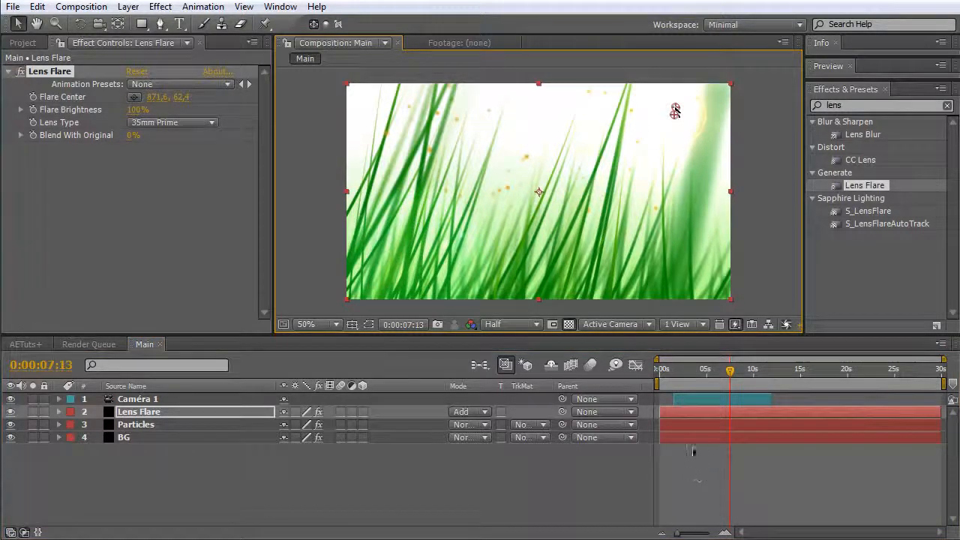
left_click(214, 412)
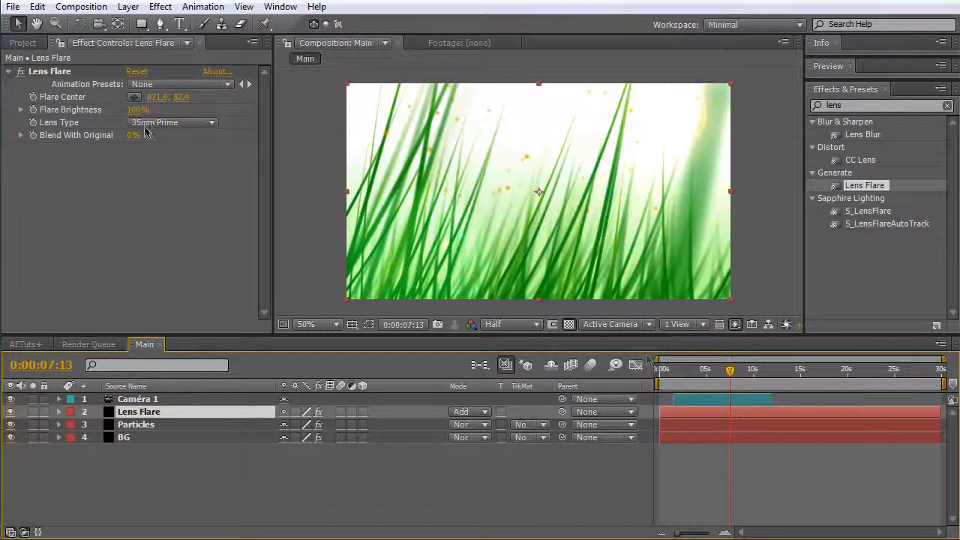
Reveal the Caméra 1 layer's Position keyframes and add a Flare Center keyframe to the Lens Flare layer at 0:00:01:13
left_click_drag(687, 372, 676, 372)
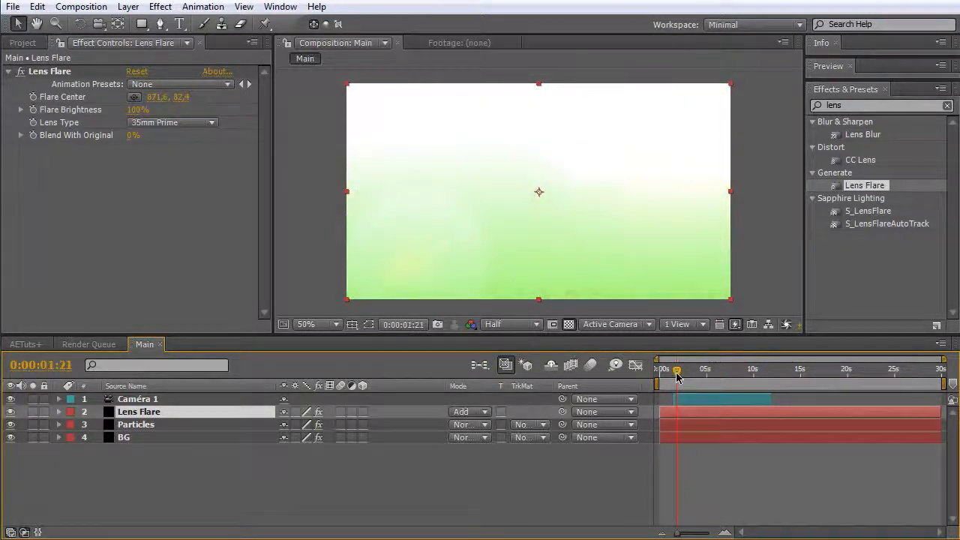
left_click(702, 399)
key("p")
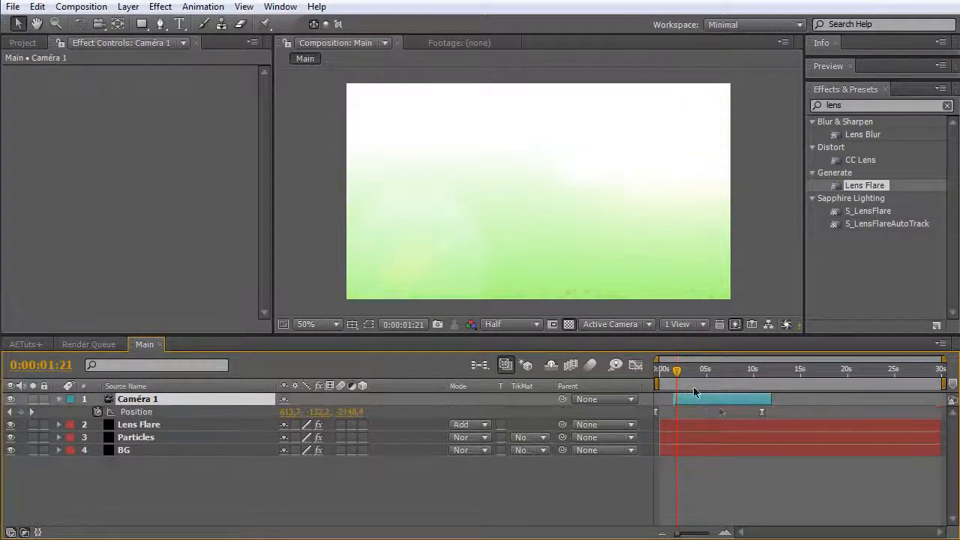
left_click_drag(678, 370, 675, 374)
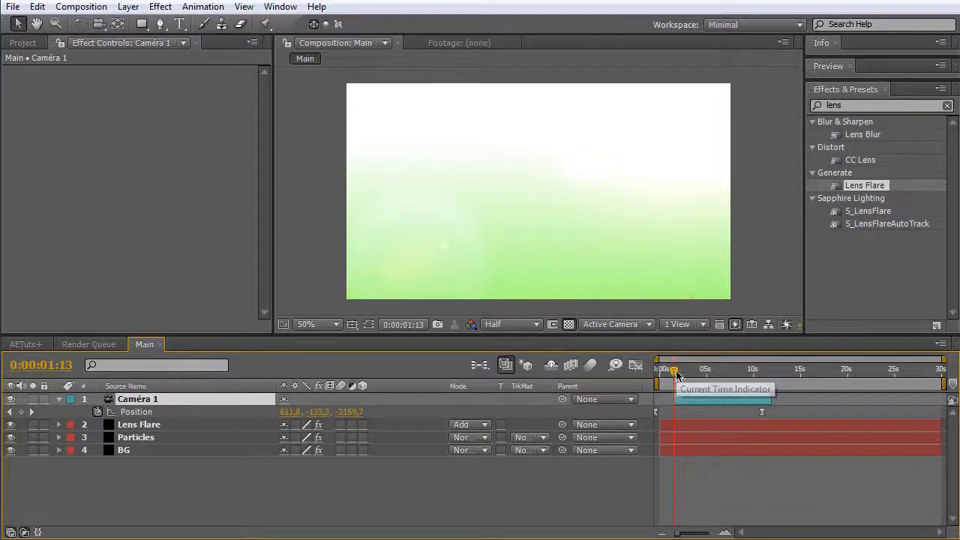
left_click(218, 425)
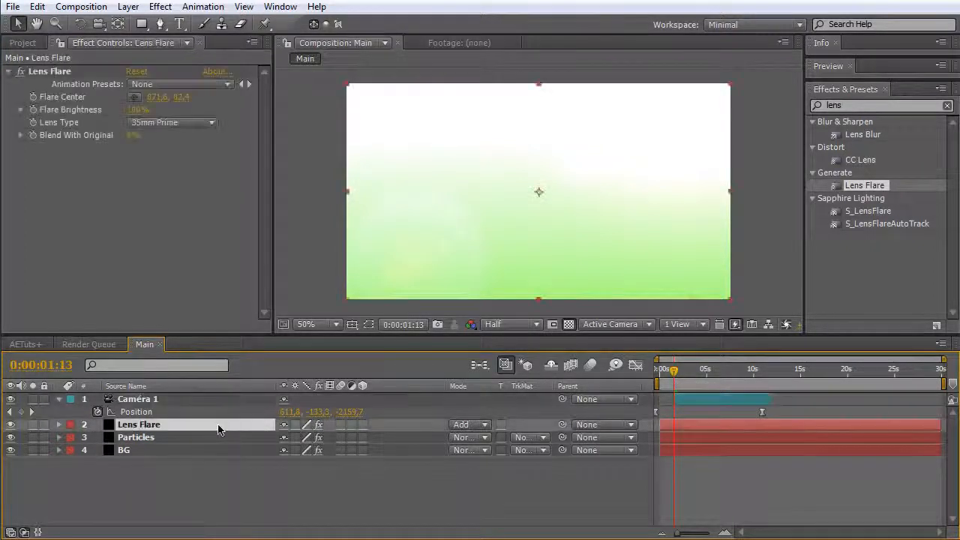
left_click(33, 97)
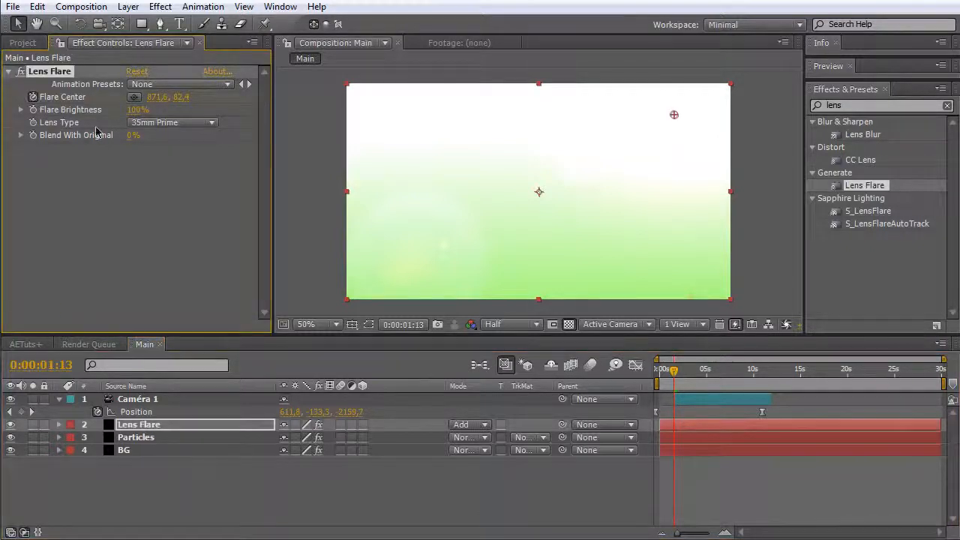
left_click(689, 428)
key("u")
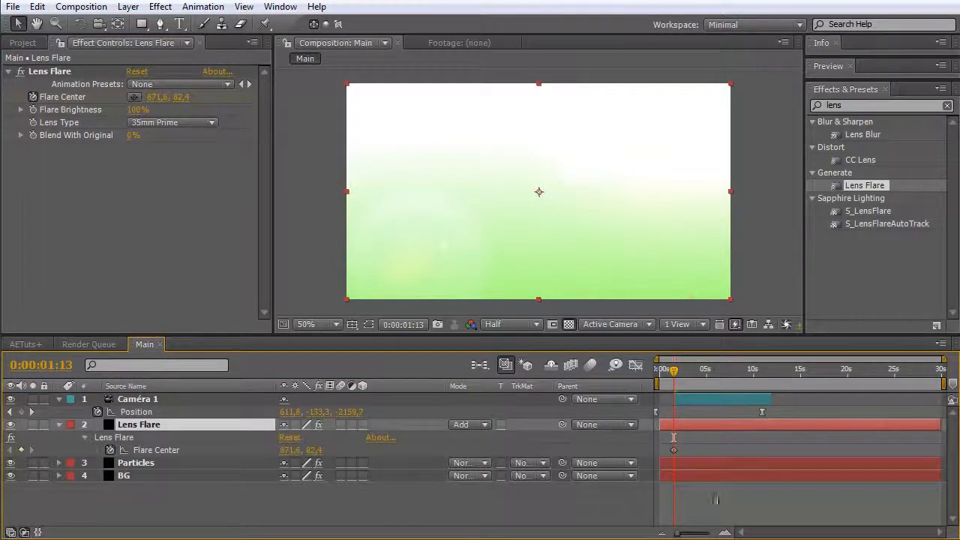
At the last camera Position keyframe, 0:00:10:24, move the Flare Center to about 777.6, 34.4 to create a second keyframe
left_click(724, 533)
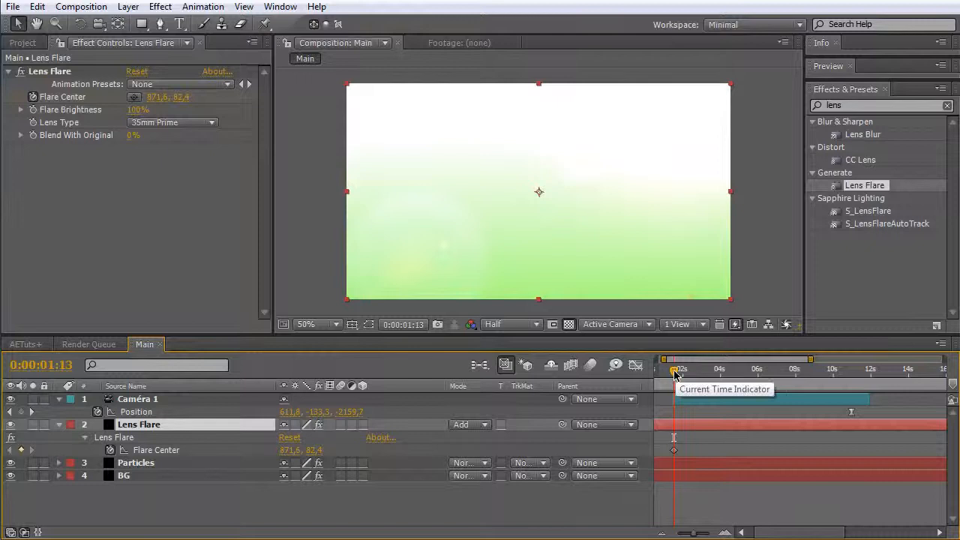
left_click_drag(675, 371, 846, 371)
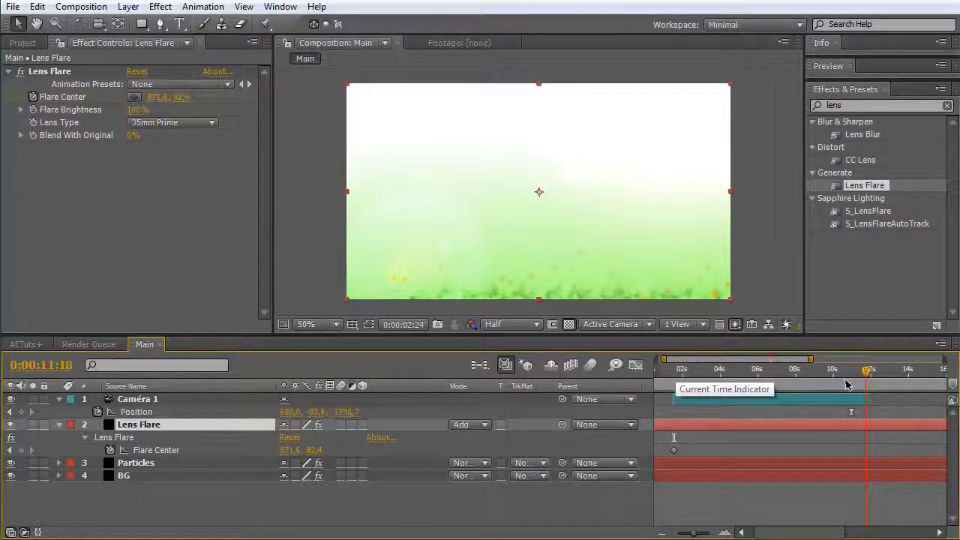
left_click(31, 411)
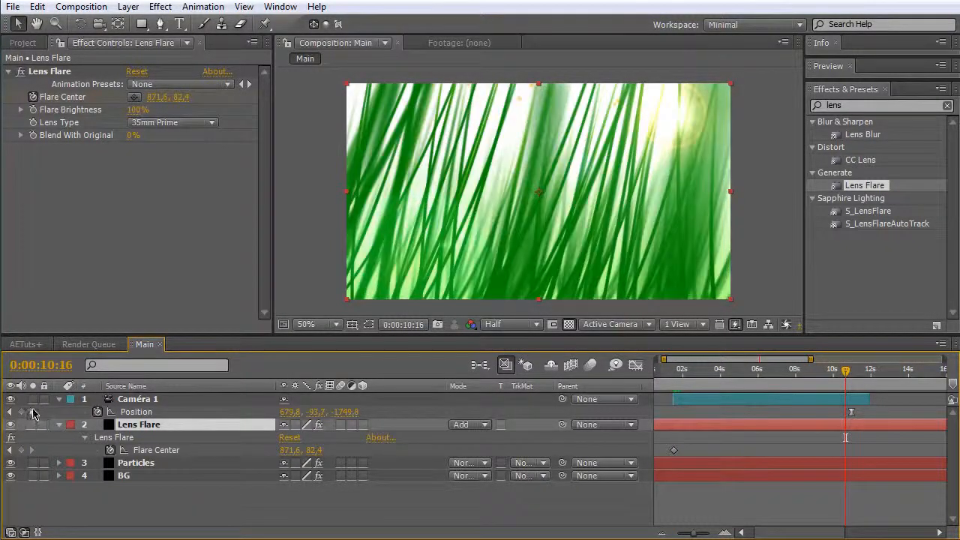
key("ctrl+z")
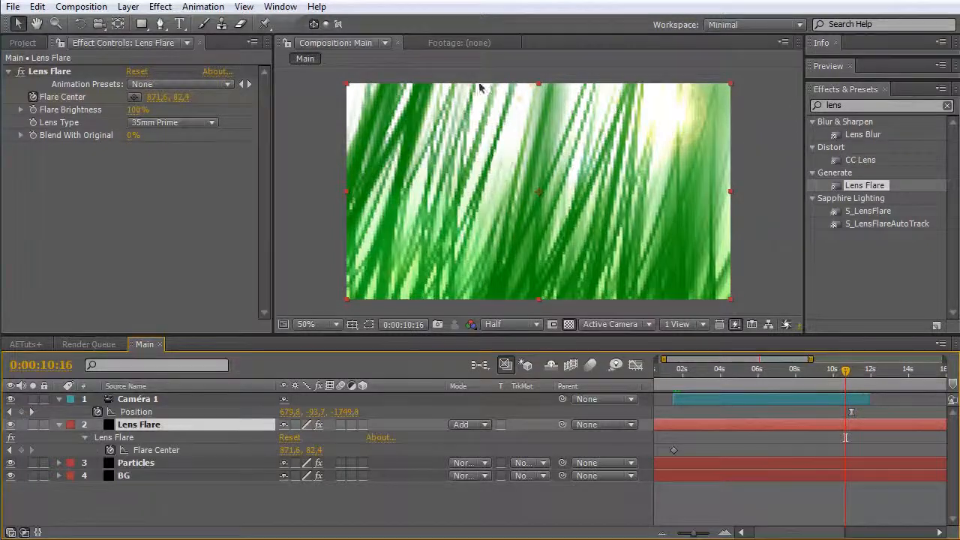
left_click(57, 71)
left_click_drag(674, 114, 636, 94)
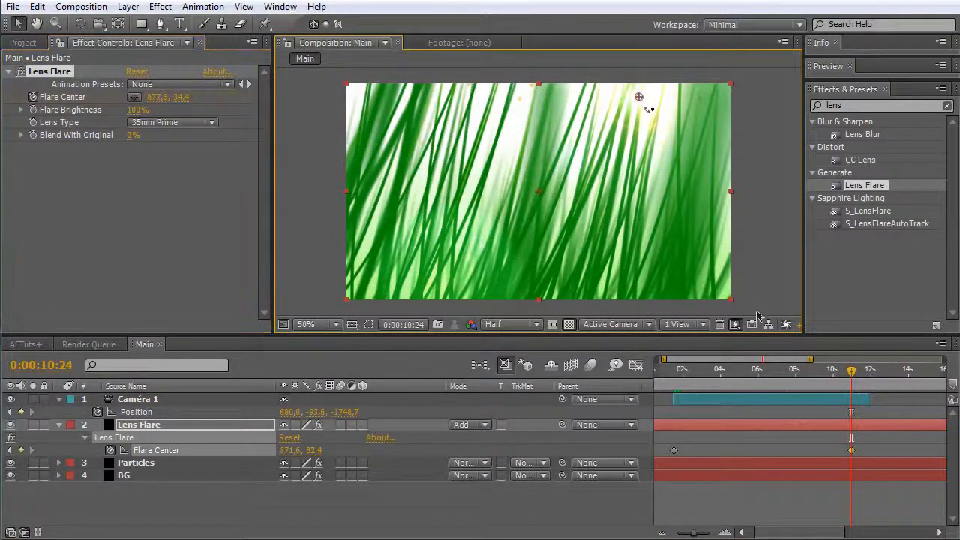
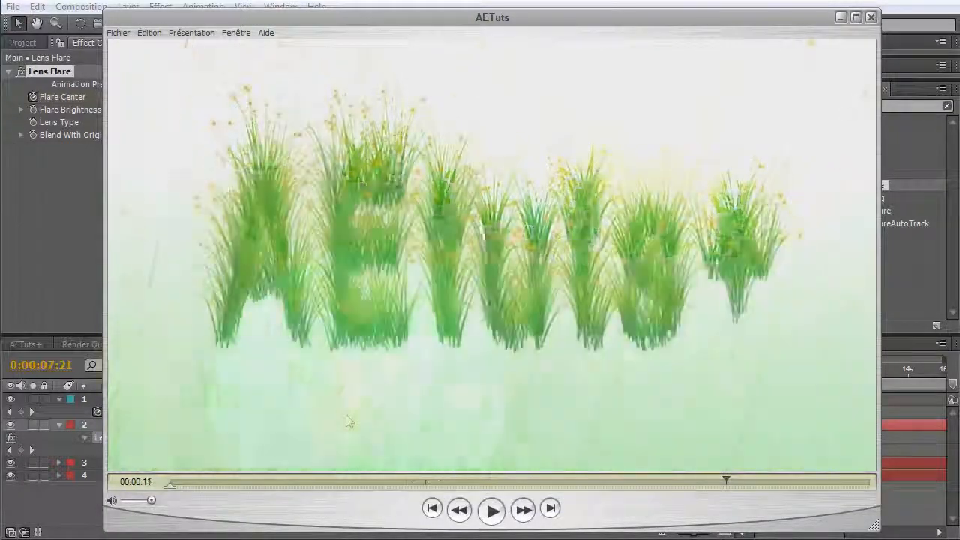
Scrub through the rendered AETuts movie to compare the grass close-up with the grass text shot, and minimize the player
left_click_drag(517, 480, 441, 481)
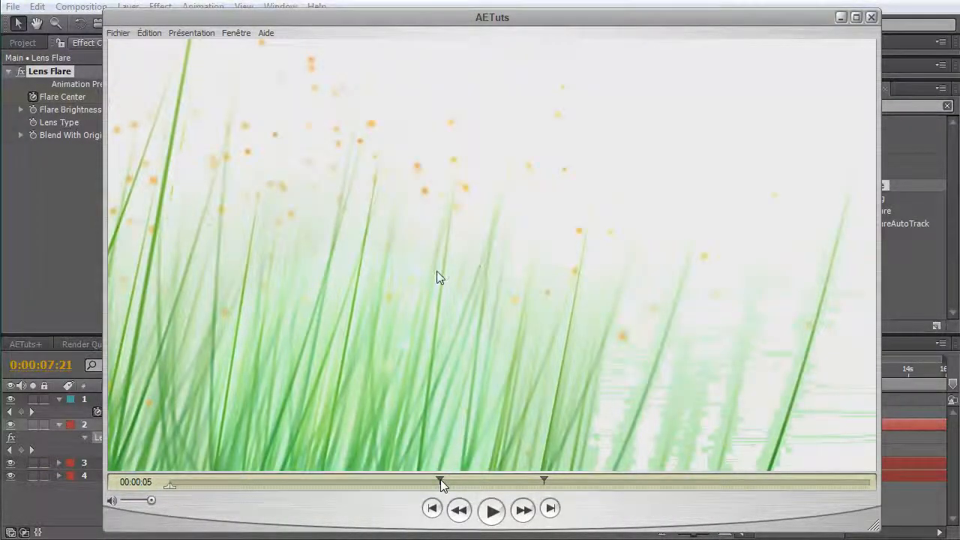
left_click_drag(440, 480, 698, 480)
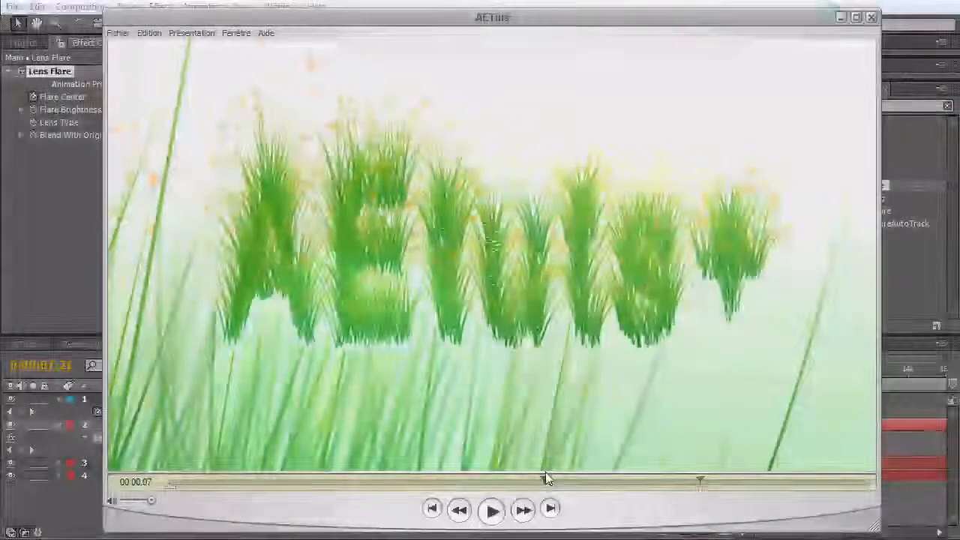
left_click(841, 17)
Show the full duration in the timeline, select all layers and move the current time to 0:00:11:00
left_click(664, 533)
left_click(664, 534)
left_click(761, 399)
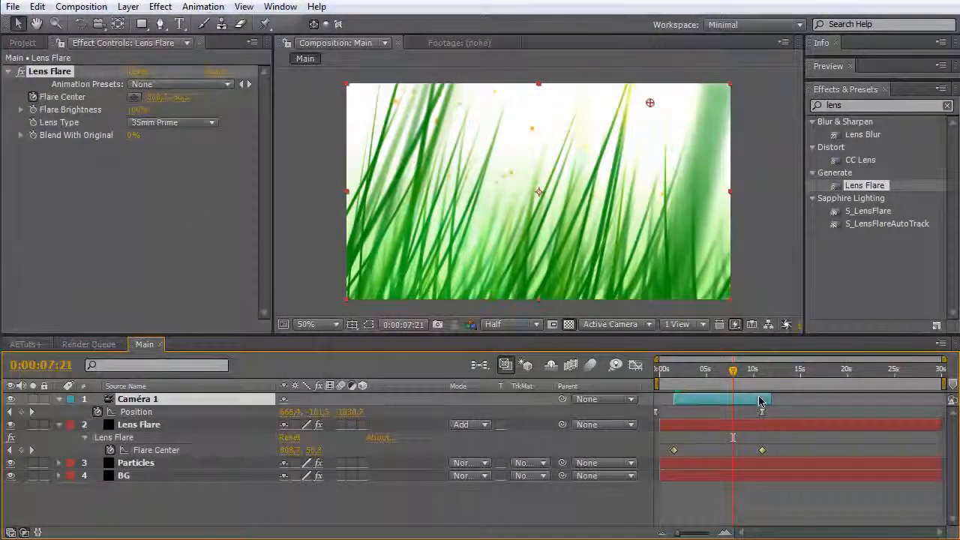
key("ctrl+a")
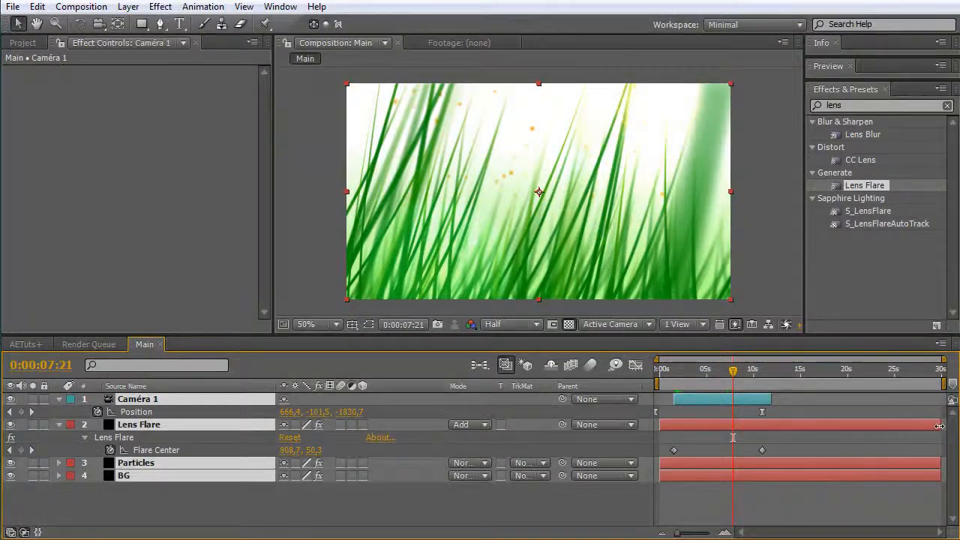
left_click(762, 371)
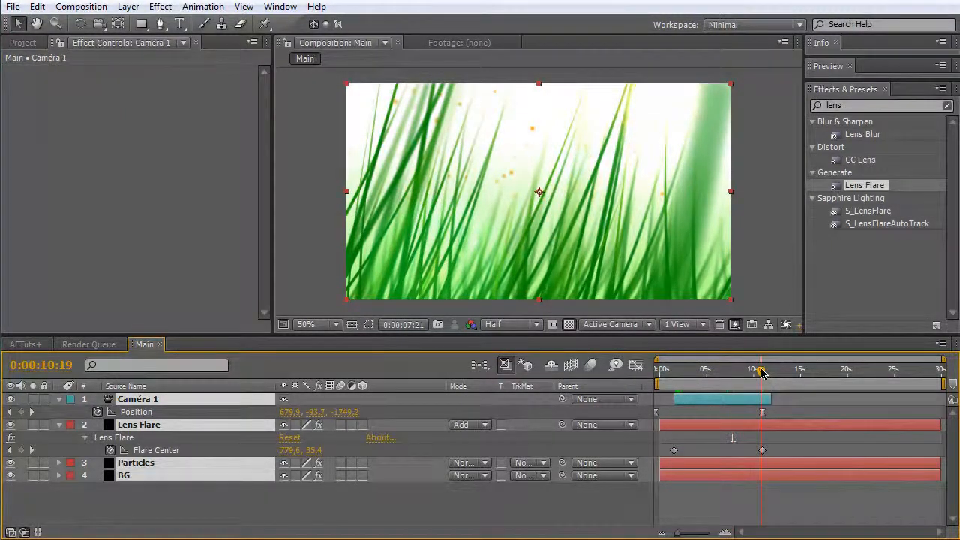
left_click(763, 370)
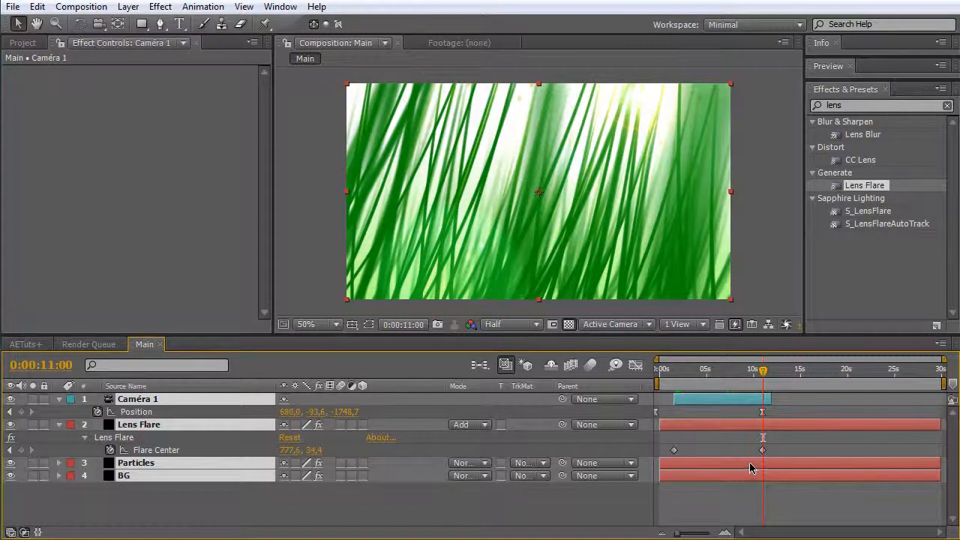
Trim the ends of the Particles and Caméra 1 layers to 0:00:11:00
left_click(750, 463, "ctrl")
left_click(769, 426, "ctrl")
left_click(761, 462, "ctrl")
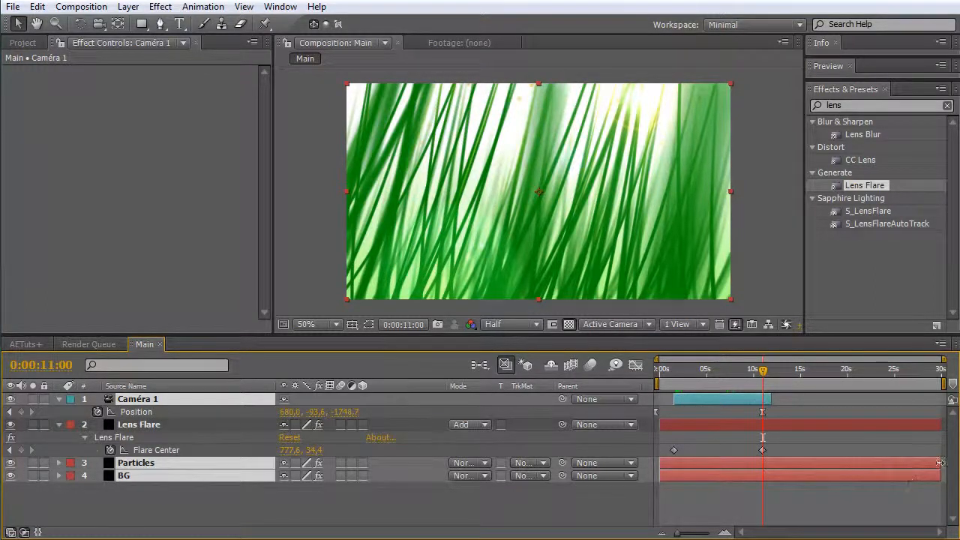
left_click(764, 403, "ctrl")
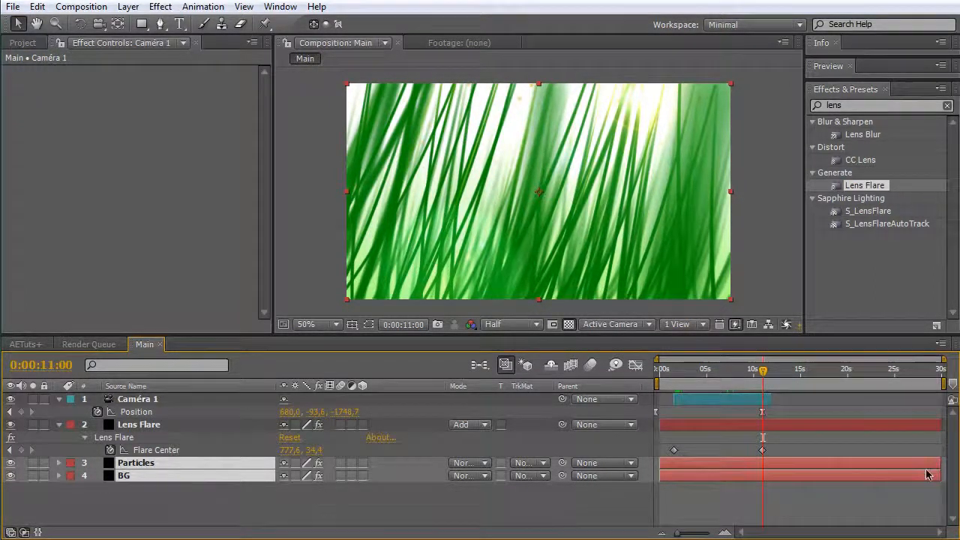
mouse_move(942, 467)
left_mouse_down()
mouse_move(762, 462)
mouse_move(945, 471)
left_mouse_up()
left_click(758, 476, "ctrl")
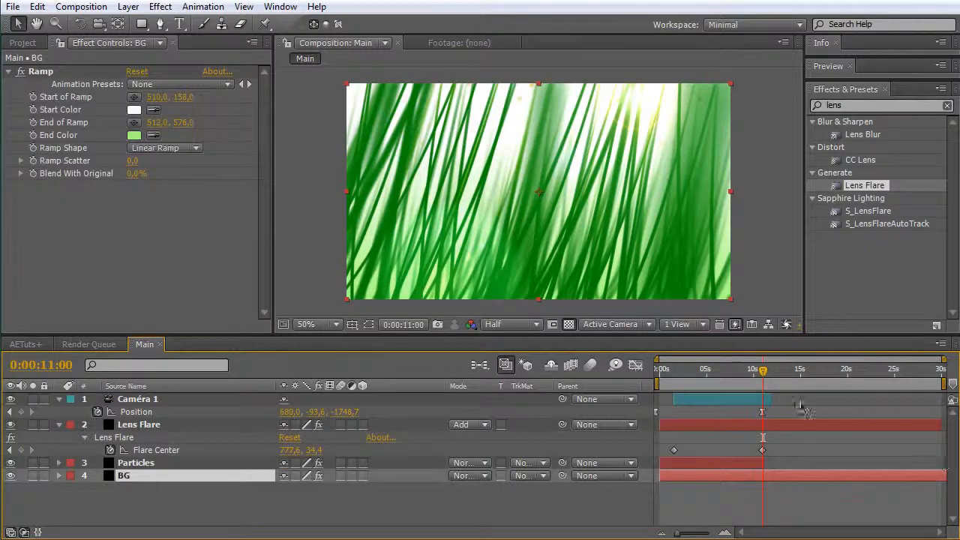
left_click(761, 402)
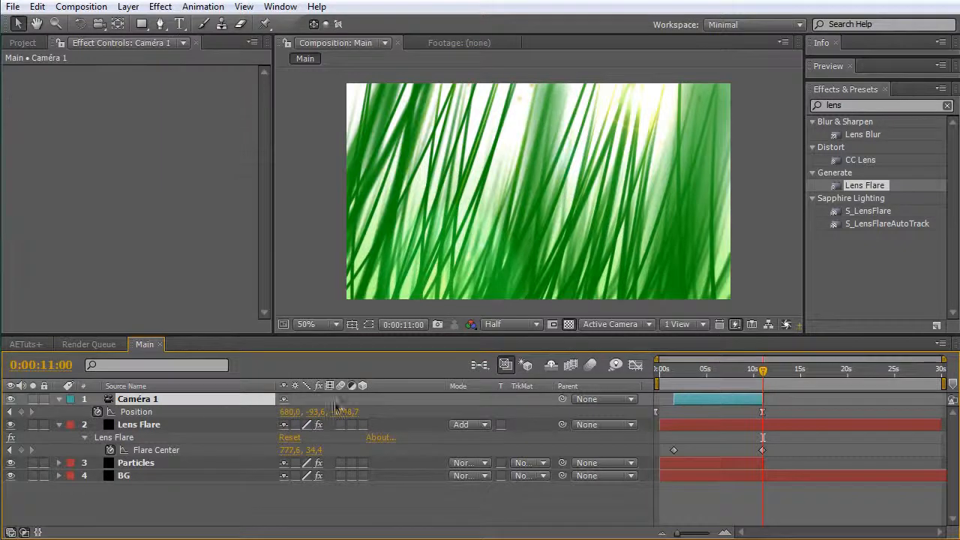
Collapse the open layer properties and create a black 1024 × 576 solid named Particles_txt
left_click(59, 399)
left_click(59, 412)
right_click(115, 478)
mouse_move(180, 489)
left_click(363, 525)
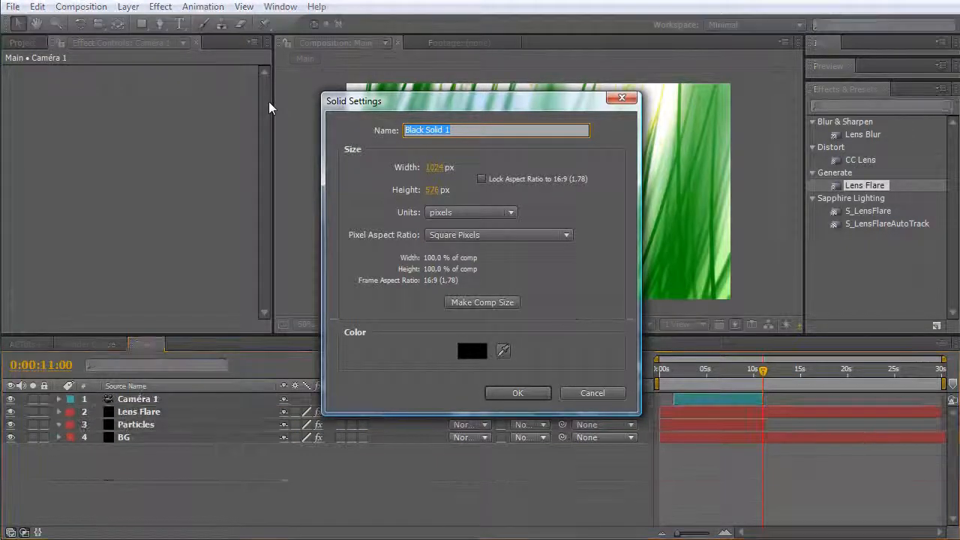
type("Parti")
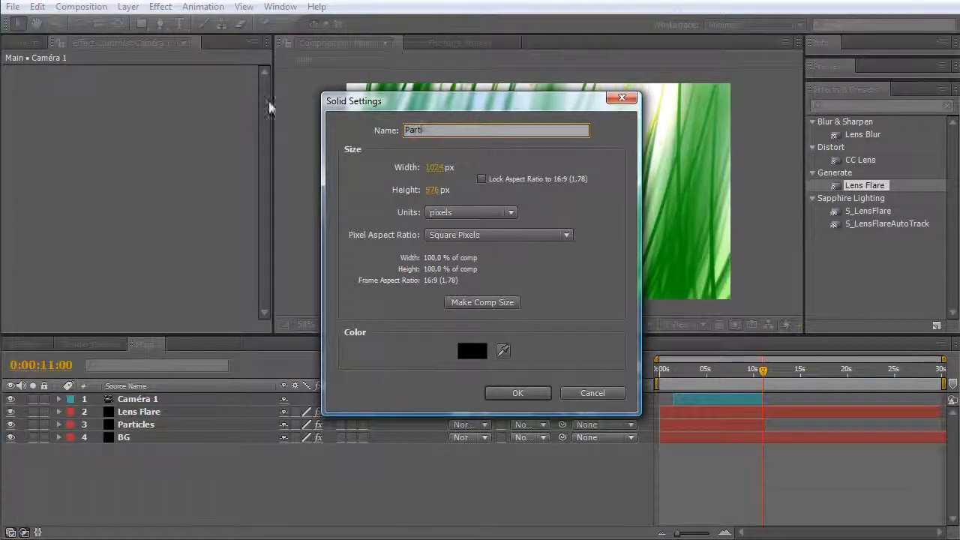
type("cles_txt")
key("Return")
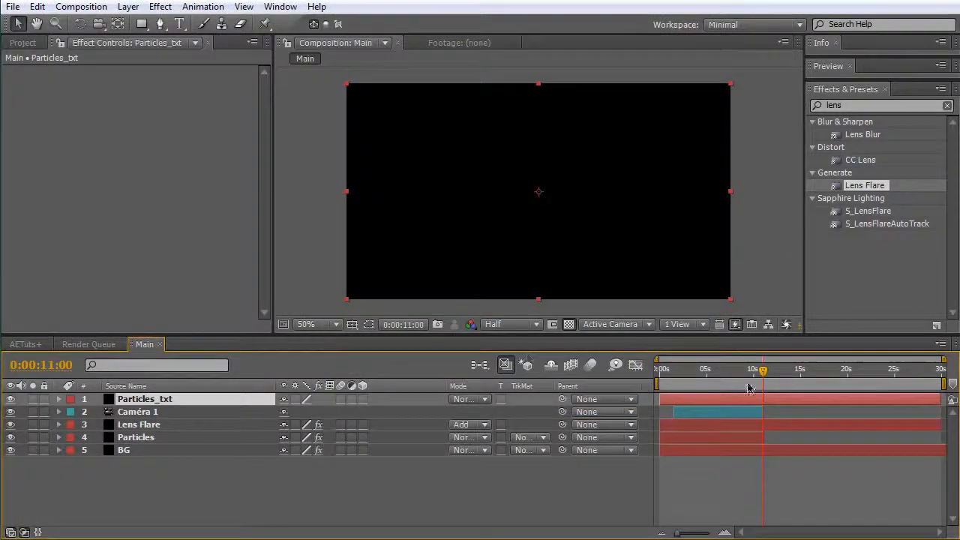
Shift the Particles_txt layer to start at 0:00:11:00 and move the current time to 0:00:11:24
left_click_drag(674, 402, 780, 397)
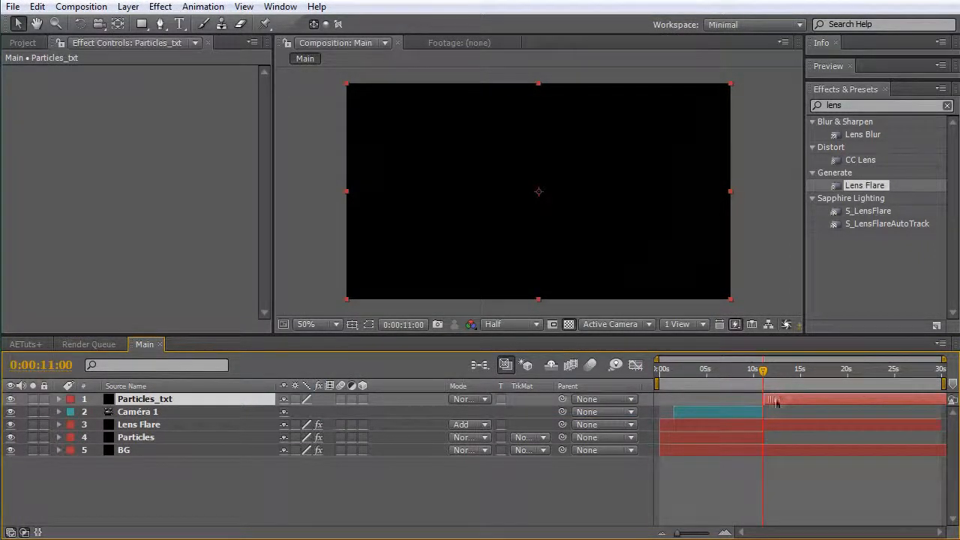
left_click(725, 532)
key("Page_Down")
left_click(781, 373)
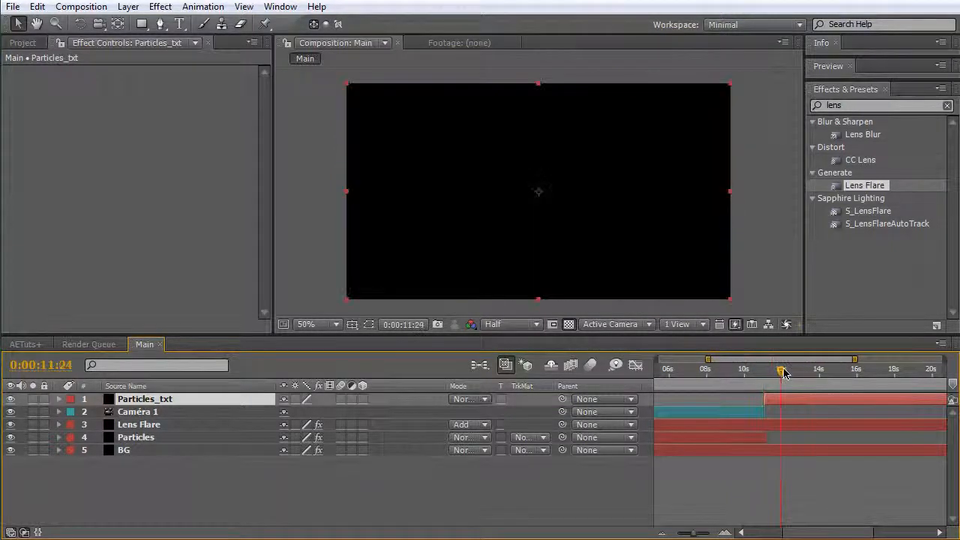
Place the MSK precomp from the PRECOMPS folder above Particles_txt, starting at 0:00:11:00, and open it
left_click(23, 43)
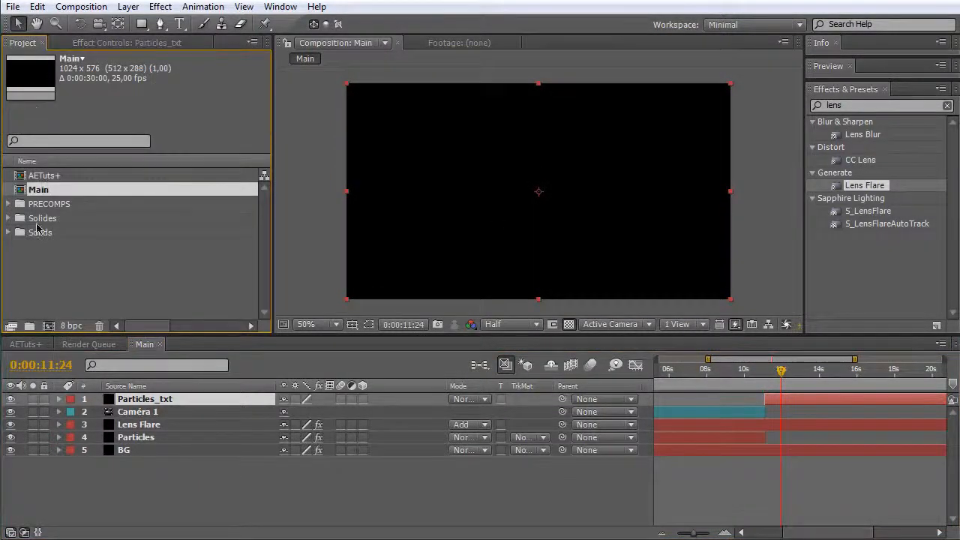
left_click(44, 204)
left_click(8, 204)
left_click_drag(51, 218, 772, 400)
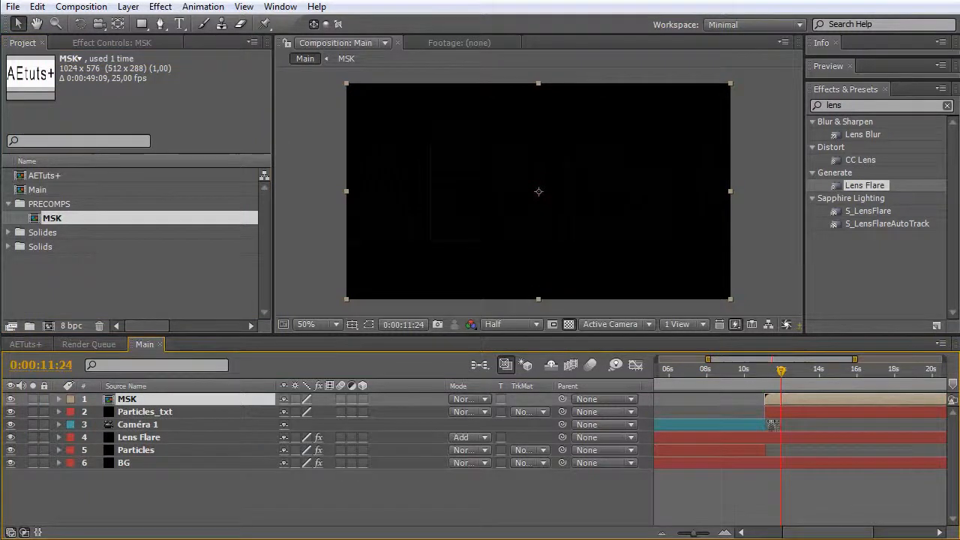
double_click(811, 400)
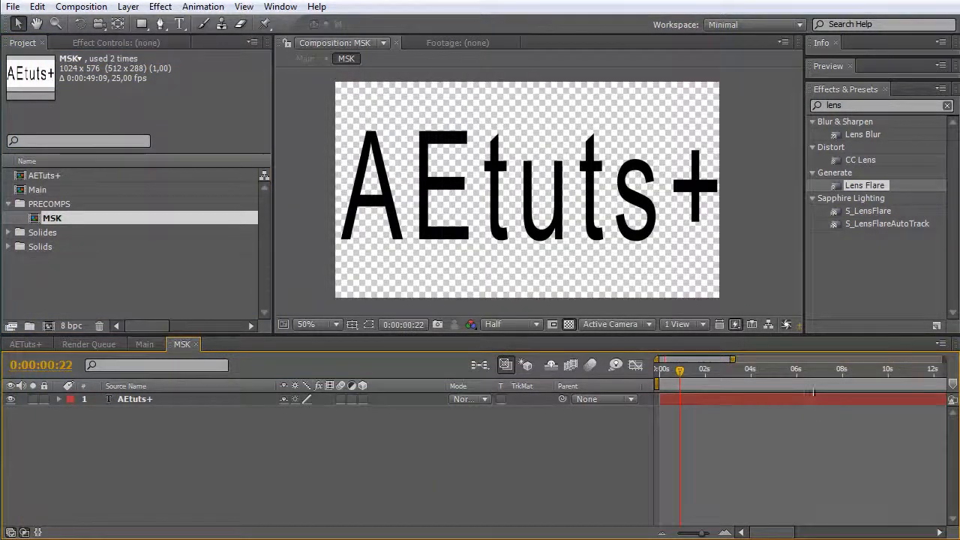
Close the MSK composition and hide the MSK layer in the Main composition
left_click(163, 400)
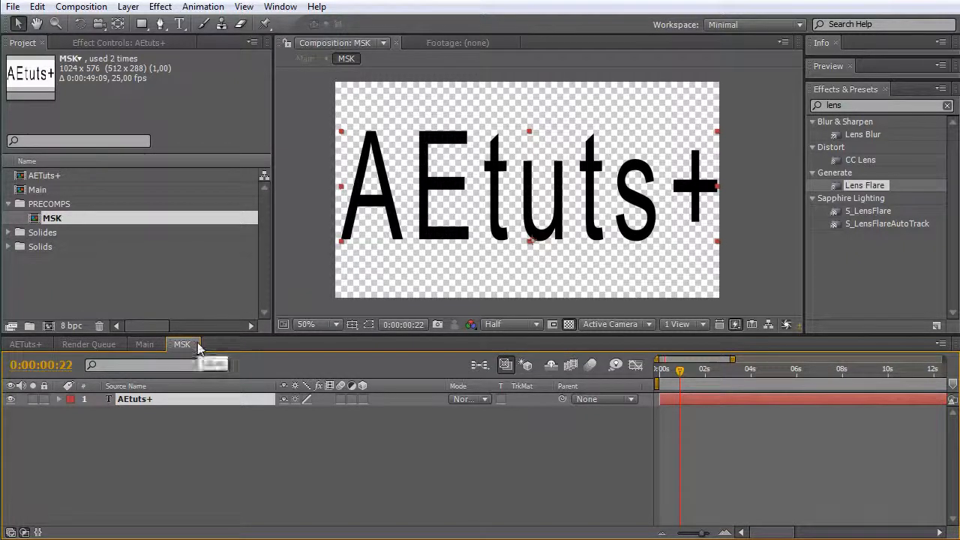
left_click(195, 344)
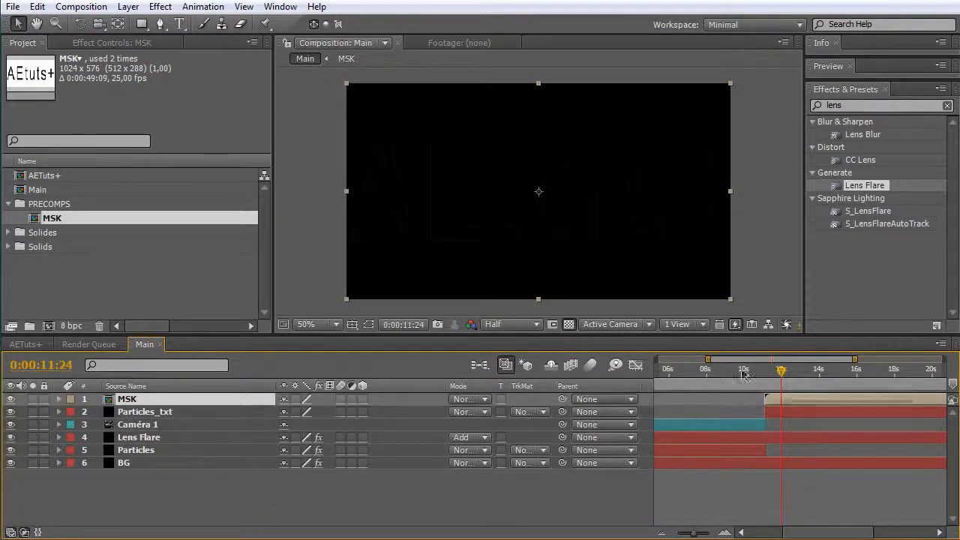
left_click(9, 399)
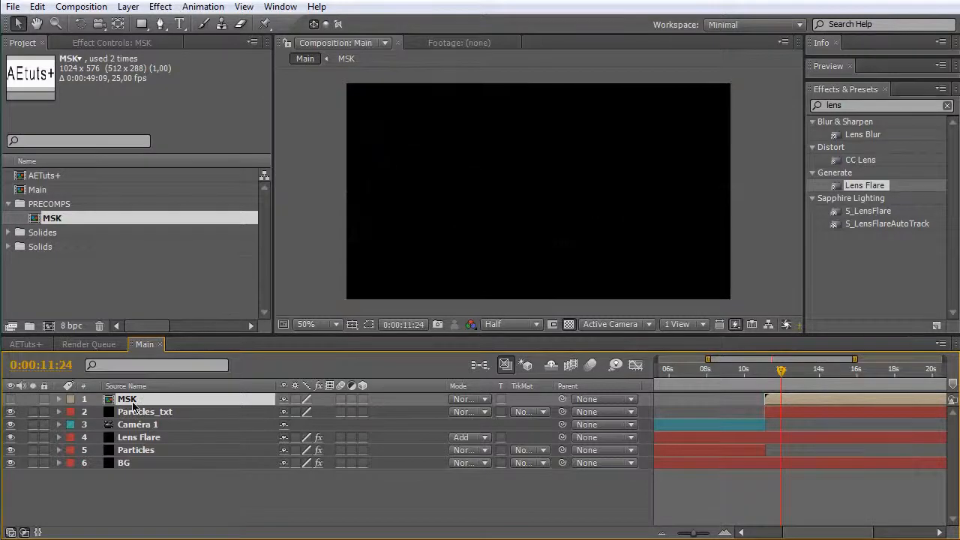
Find the Trapcode Particular effect and apply it to the Particles_txt layer
left_click(139, 411)
left_click(105, 47)
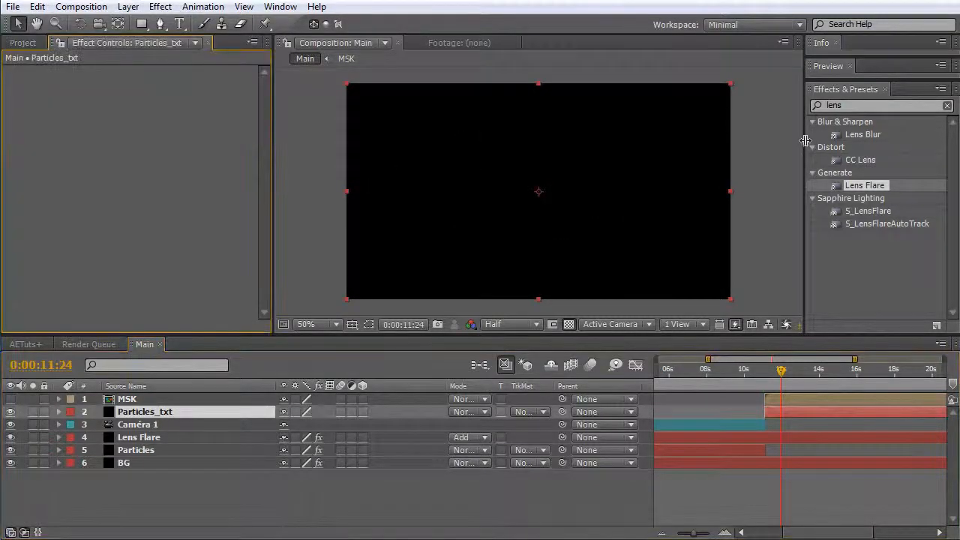
left_click_drag(866, 106, 656, 106)
type("particu")
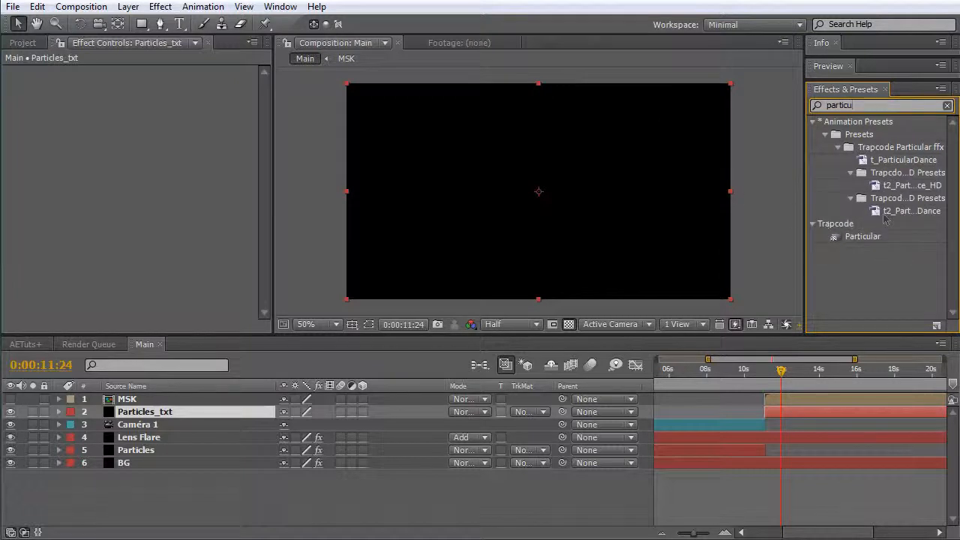
left_click_drag(857, 239, 842, 411)
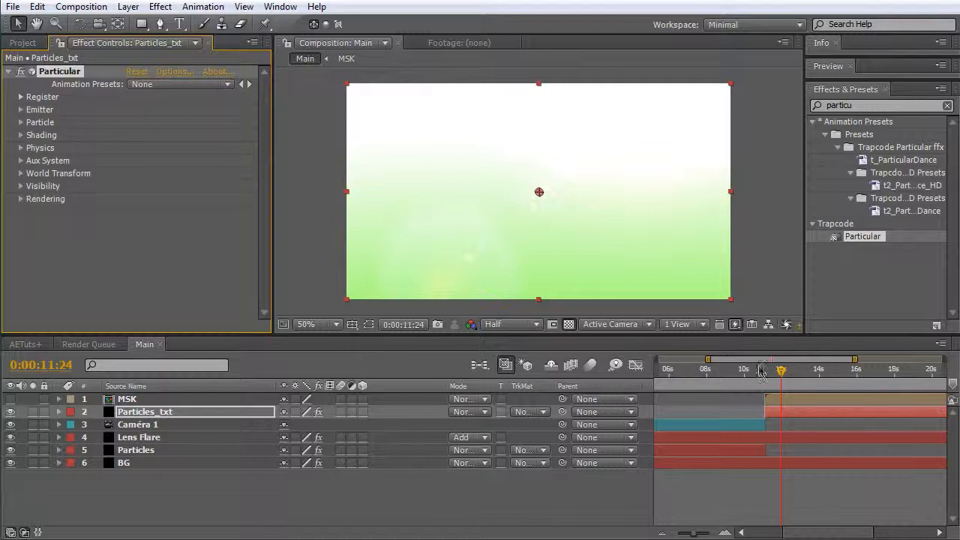
Set Particular's Emitter Type to Layer on Particles_txt and make the MSK layer 3D
left_click(20, 110)
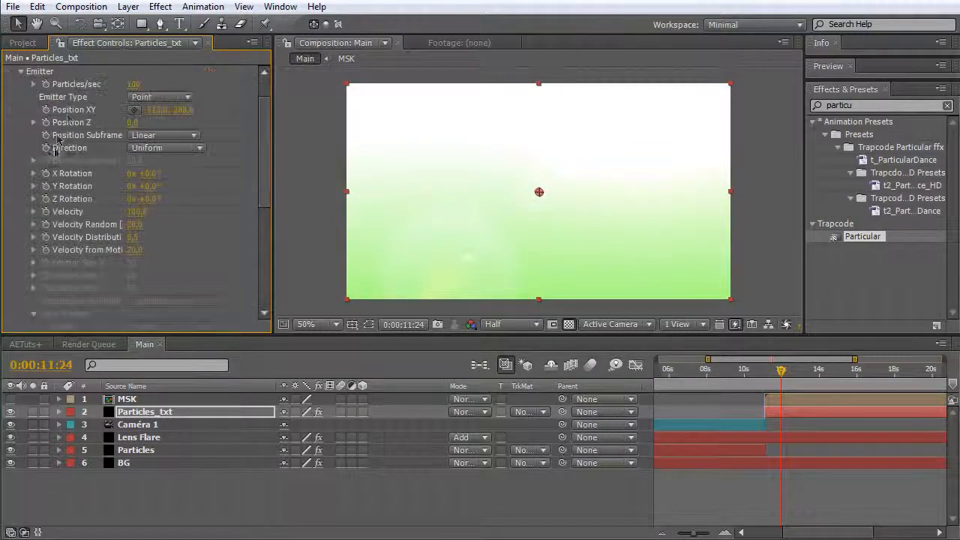
left_click(156, 99)
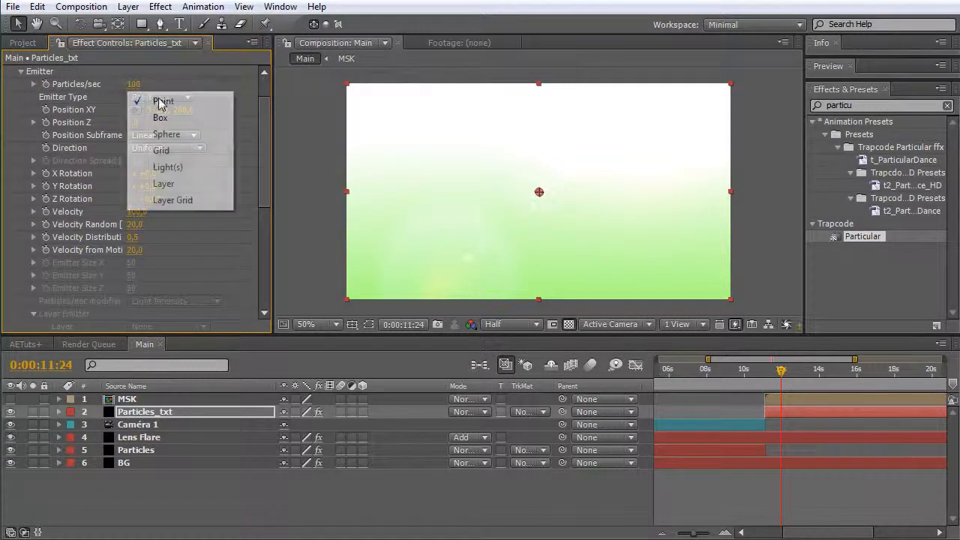
left_click(177, 187)
left_click_drag(264, 114, 268, 171)
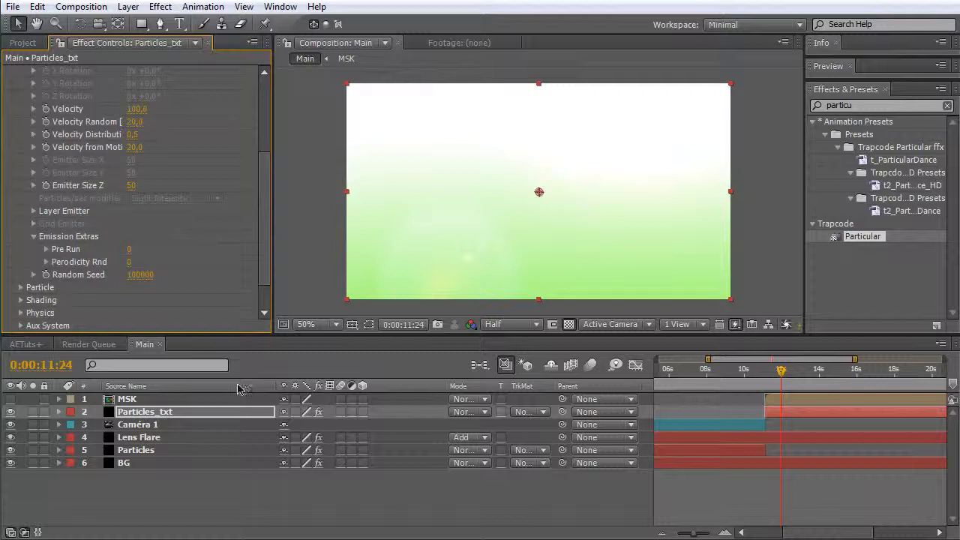
left_click(207, 399)
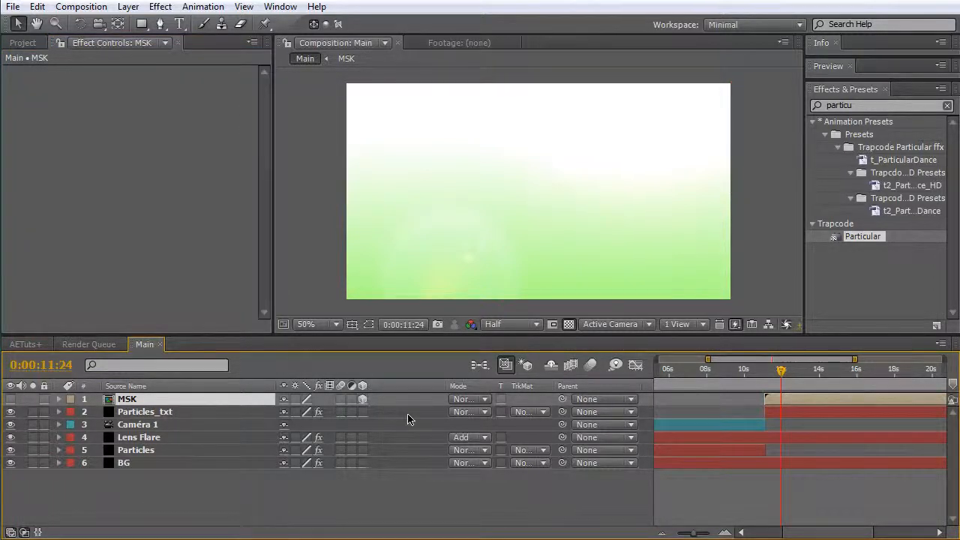
Choose MSK as the Layer Emitter for Particles_txt and set Layer RGB Usage to None
left_click(814, 412)
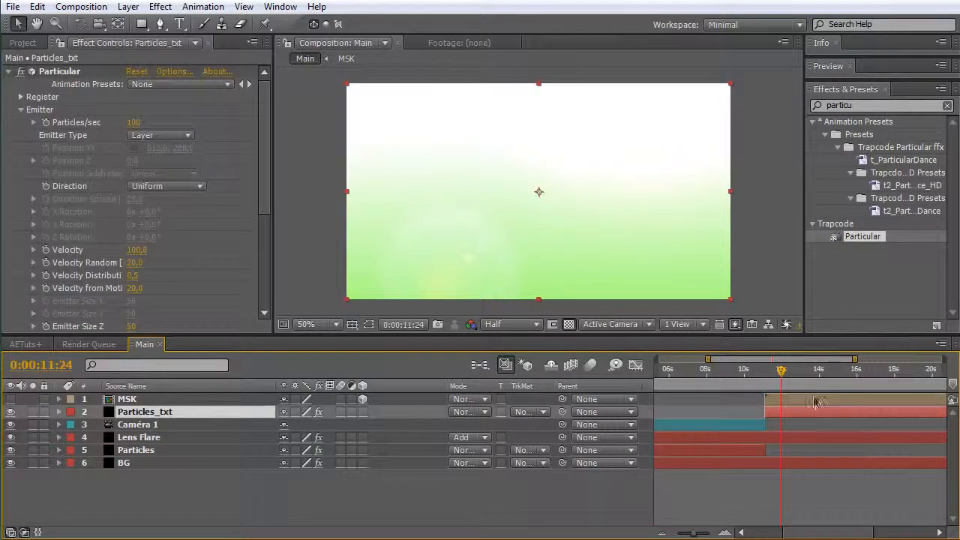
left_click_drag(266, 129, 255, 204)
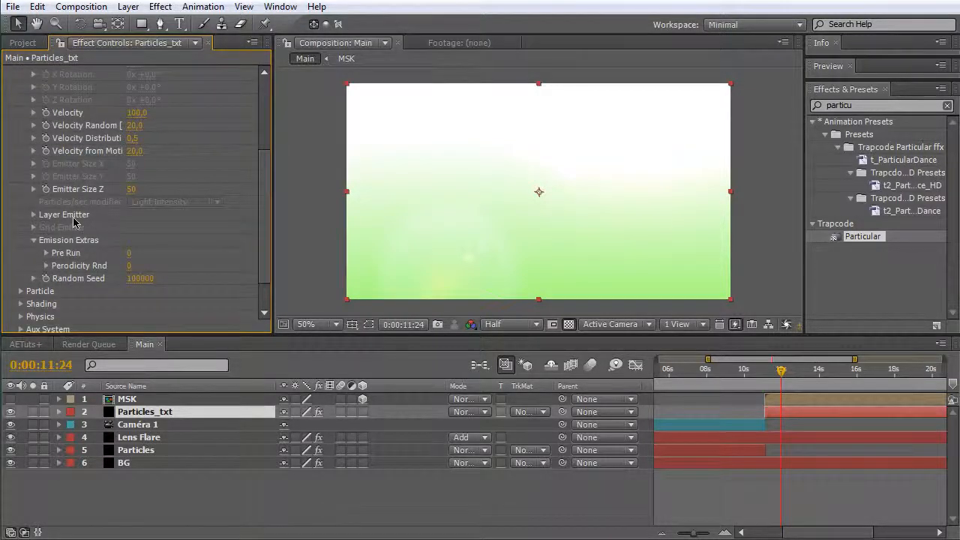
left_click(33, 214)
left_click(161, 227)
left_click(180, 259)
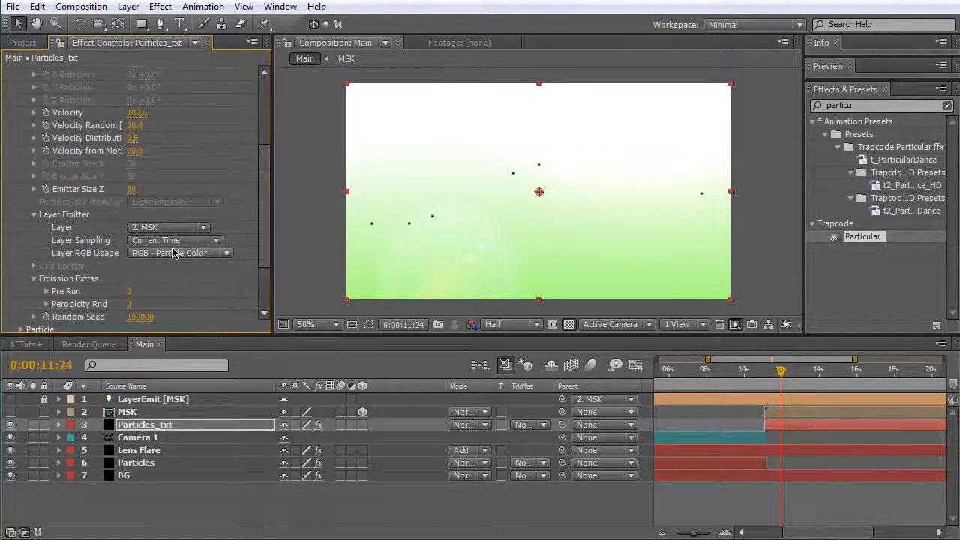
left_click(182, 254)
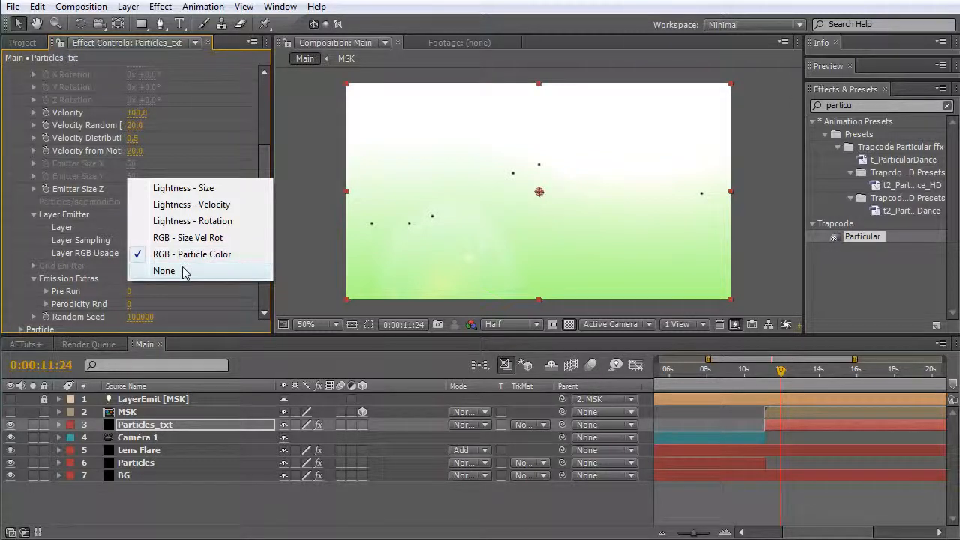
left_click(184, 272)
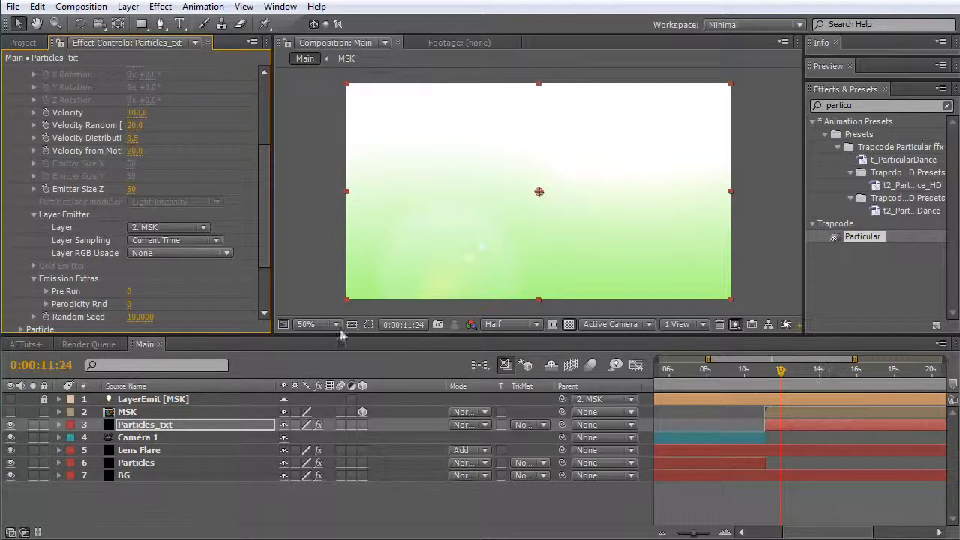
Change the particle color of Particles_txt to a saturated yellow-orange
scroll(122, 281, "down", 3)
left_click(20, 261)
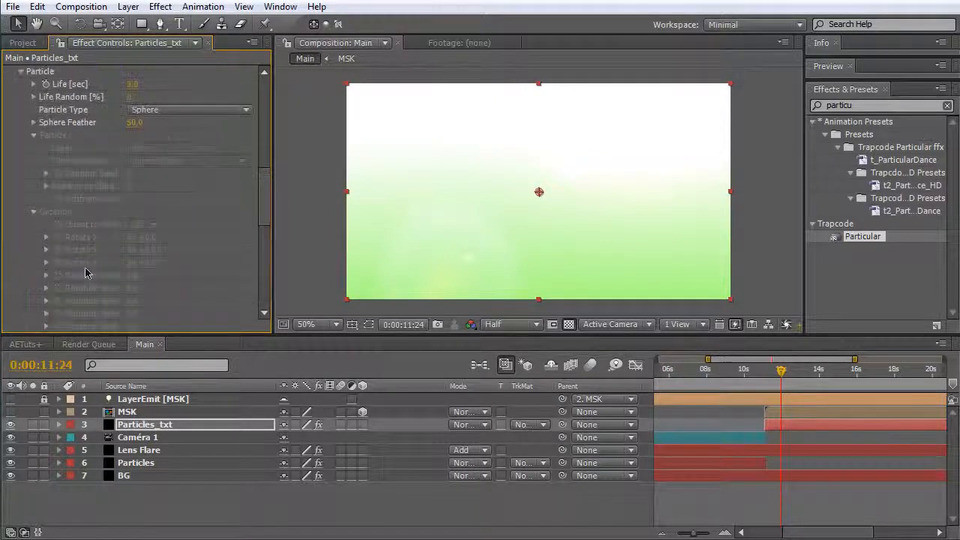
scroll(113, 247, "down", 5)
left_click(132, 233)
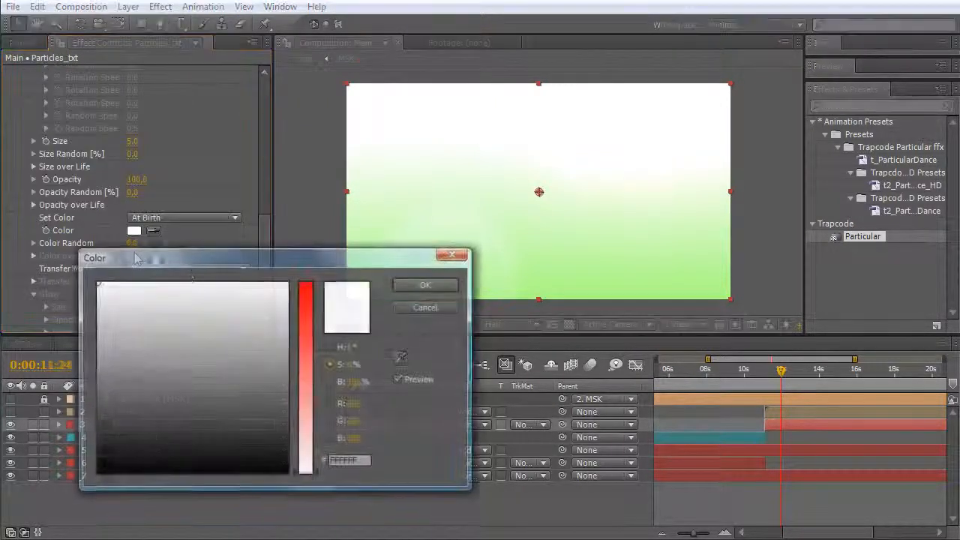
left_click(302, 313)
left_click_drag(112, 301, 120, 296)
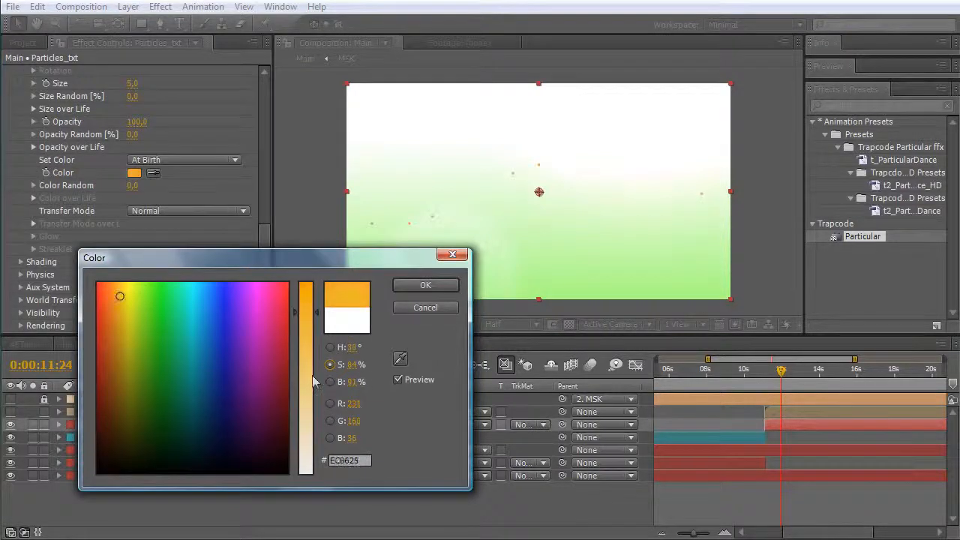
left_click(353, 347)
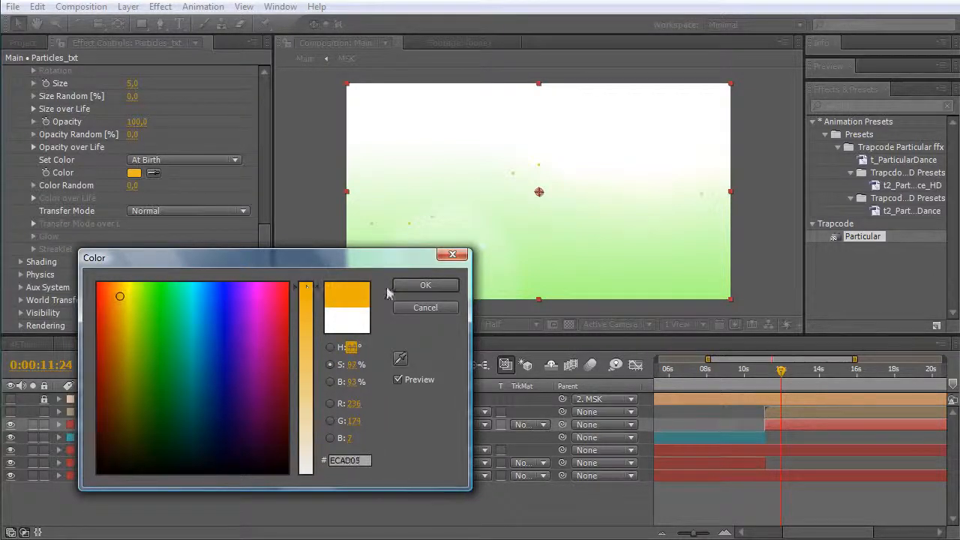
left_click(420, 283)
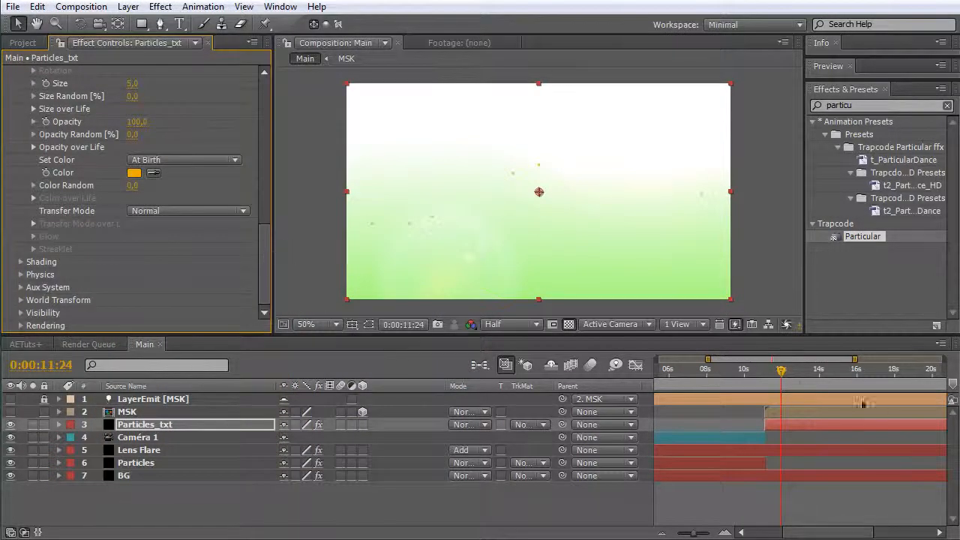
Enable keyframing for Particles/sec at 0:00:11:03 and reveal the keyframe under Particles_txt in the timeline
left_click_drag(776, 375, 762, 376)
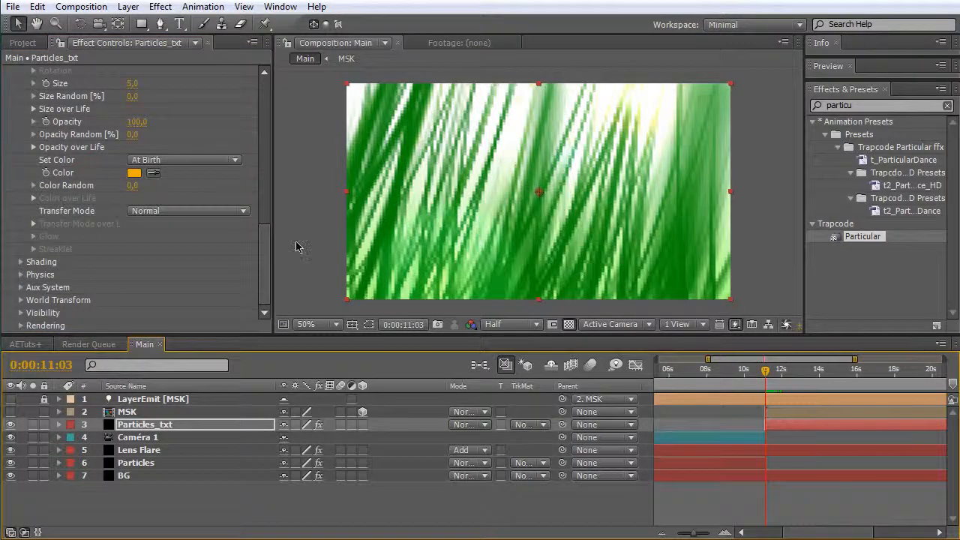
left_click_drag(264, 258, 251, 124)
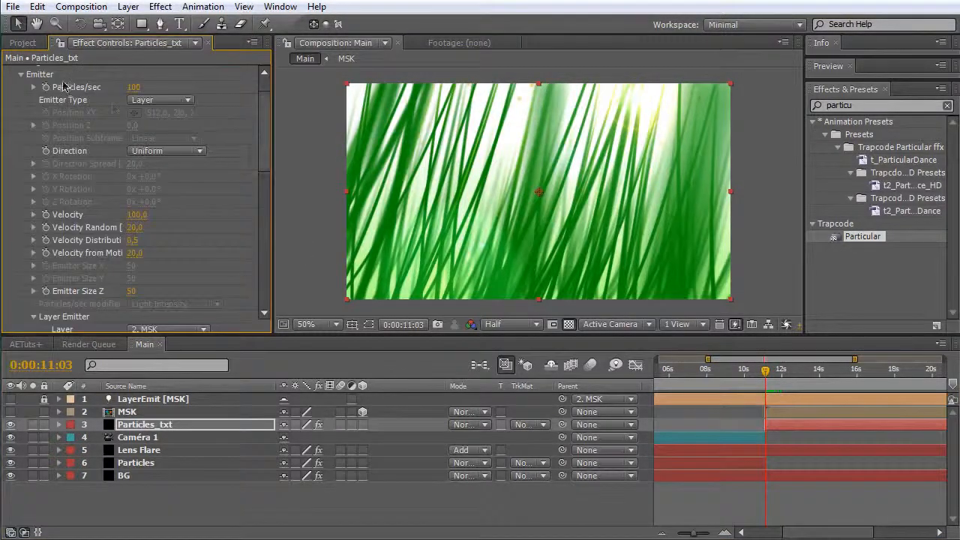
scroll(81, 90, "up", 2)
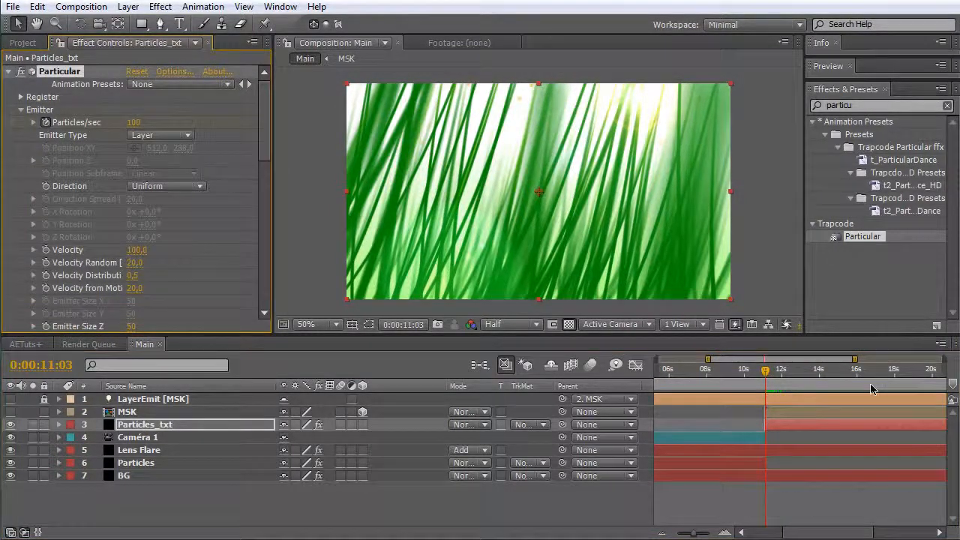
left_click(783, 426)
key("u")
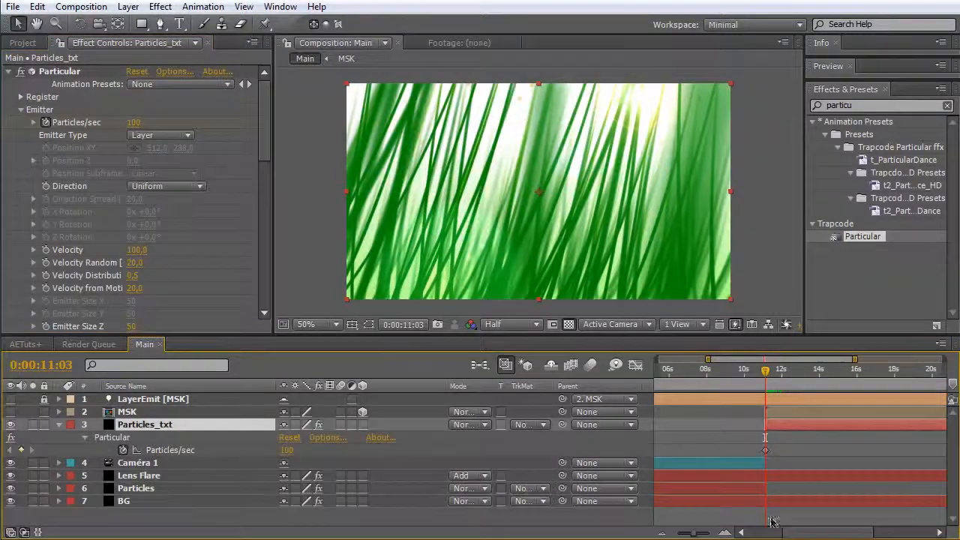
Align the starts of Particles_txt and MSK and the Particles/sec keyframe at 0:00:11:04
left_click(724, 534)
left_click(724, 533)
left_click(765, 450)
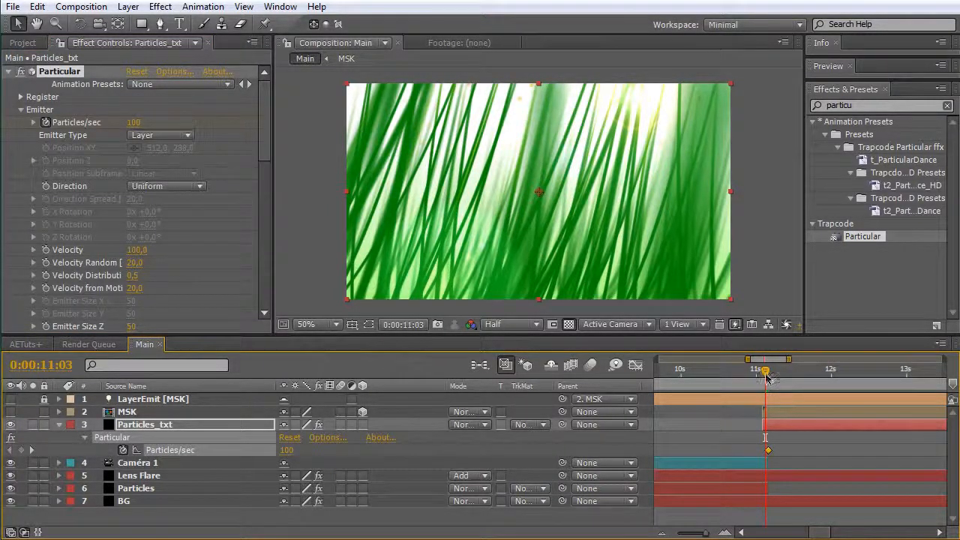
left_click_drag(766, 373, 769, 373)
left_click_drag(775, 426, 778, 426)
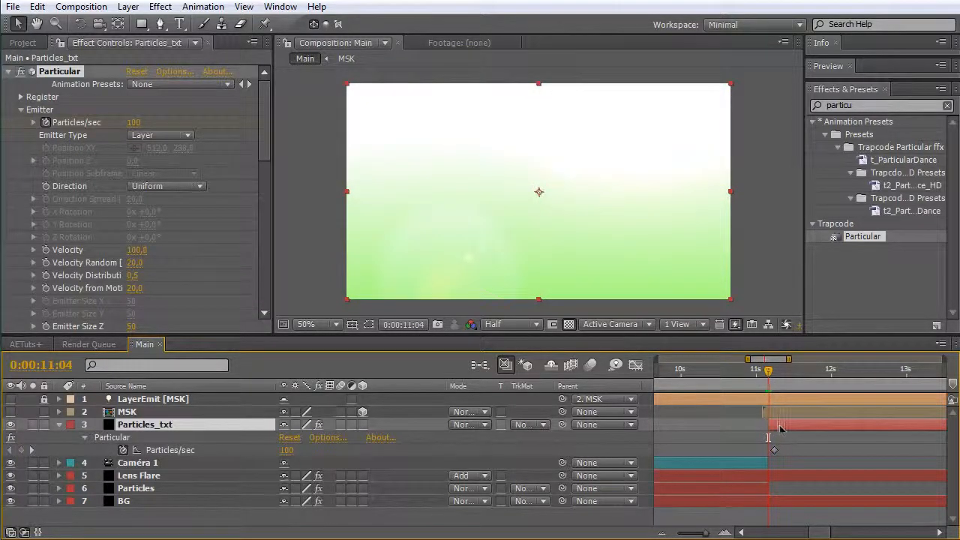
left_click(781, 414)
left_click(772, 451)
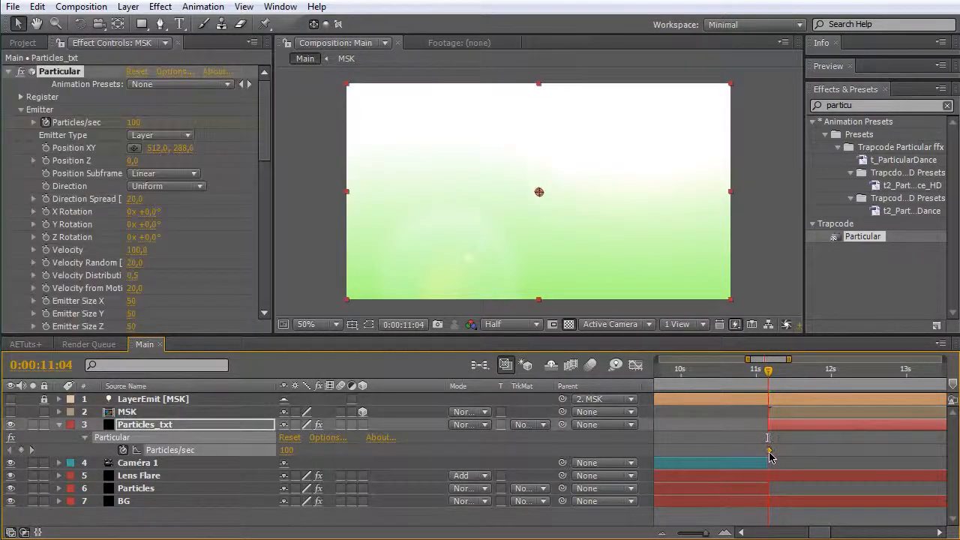
Set Particles/sec to 90000 on the keyframe at 0:00:11:04
left_click(133, 123)
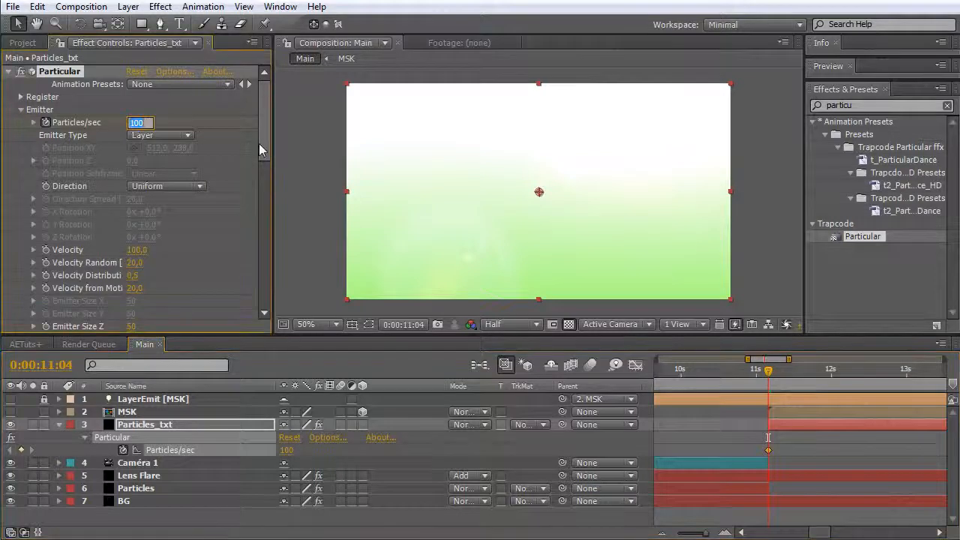
type("90000")
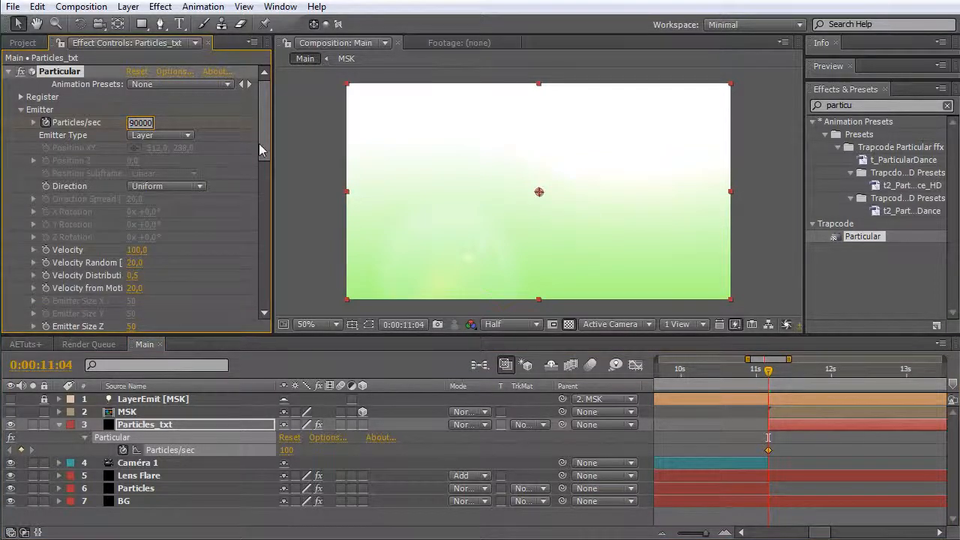
key("Return")
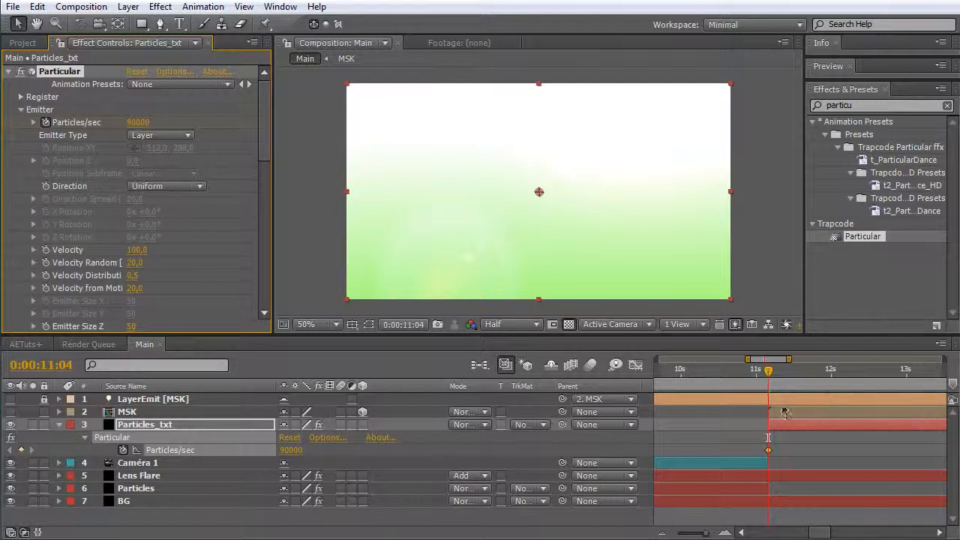
Add a second Particles/sec keyframe with a value of 0 at 0:00:11:11
left_click(725, 532)
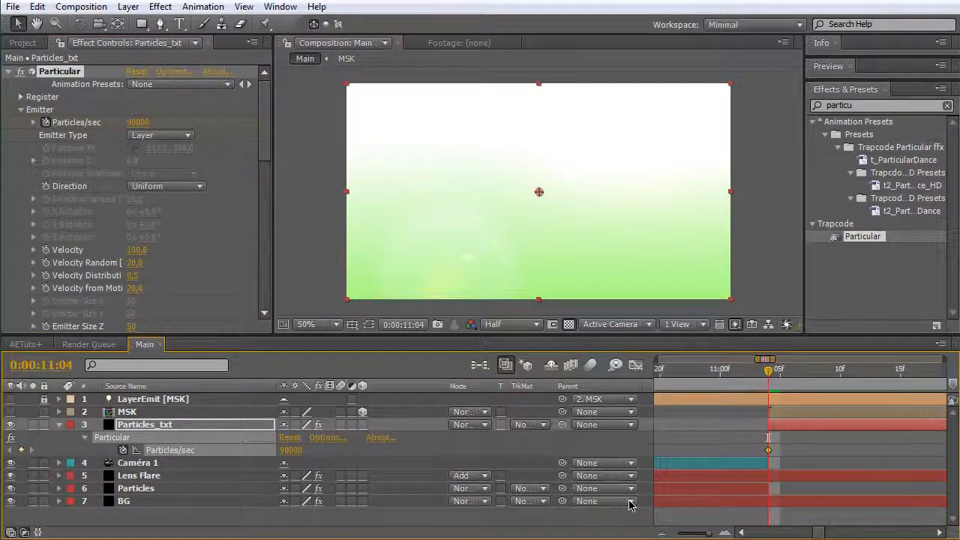
key("shift+Page_Down")
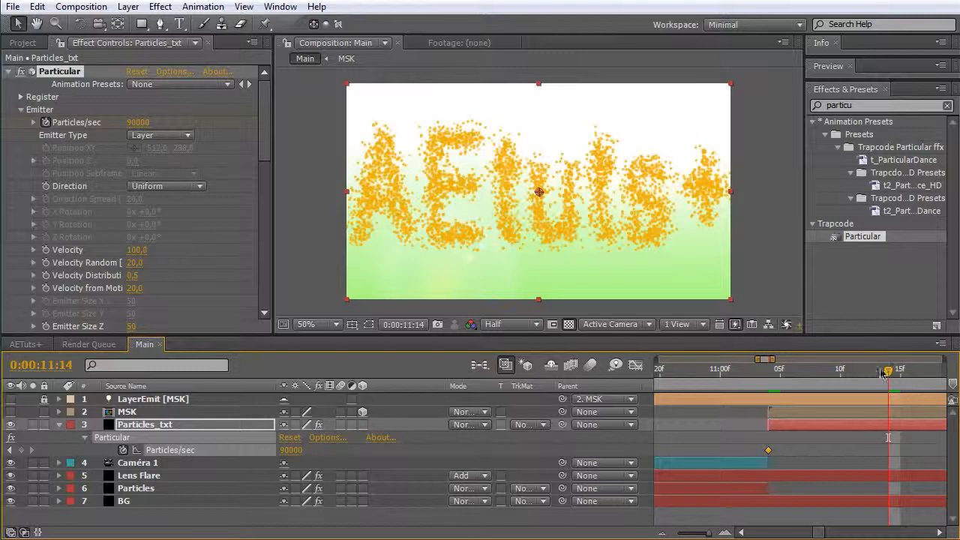
key("Page_Up")
key("Page_Up")
key("Page_Up")
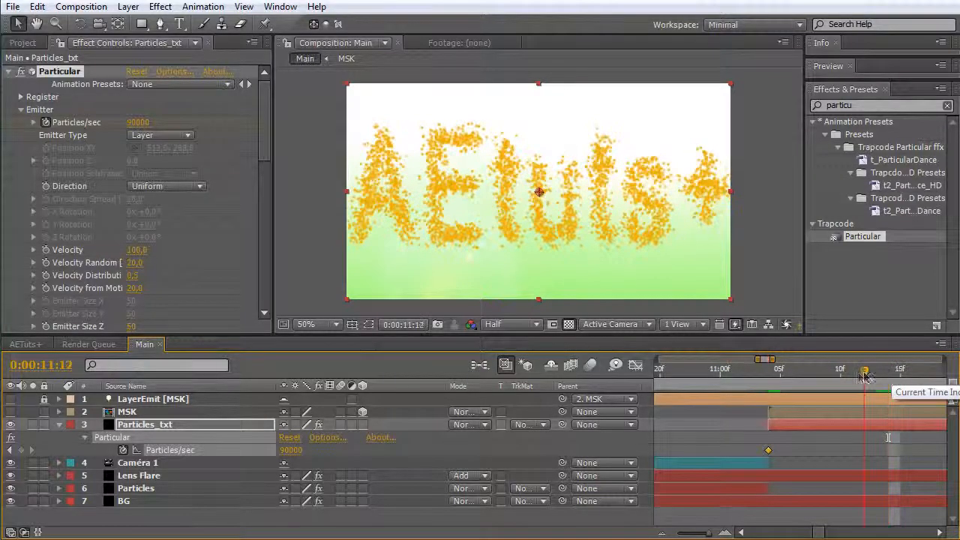
left_click(142, 123)
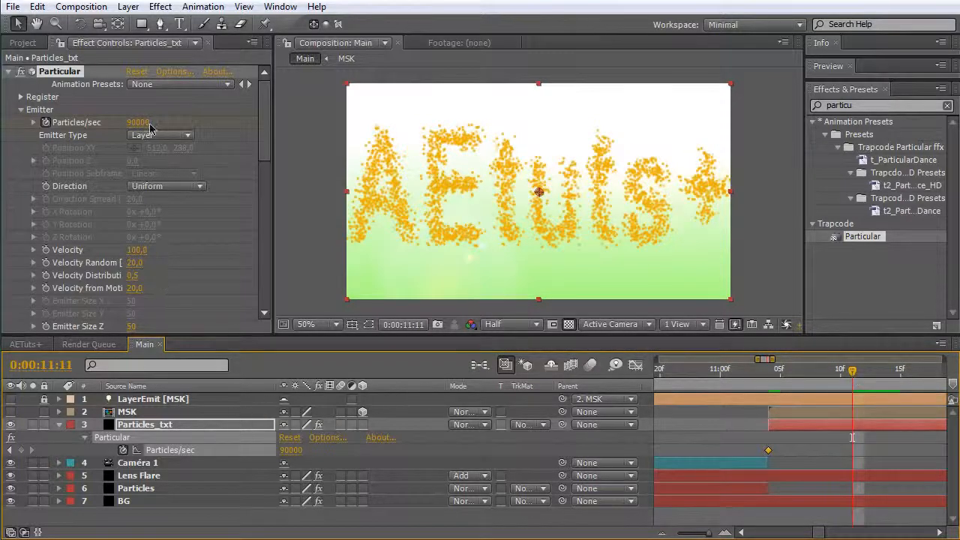
type("0")
key("Return")
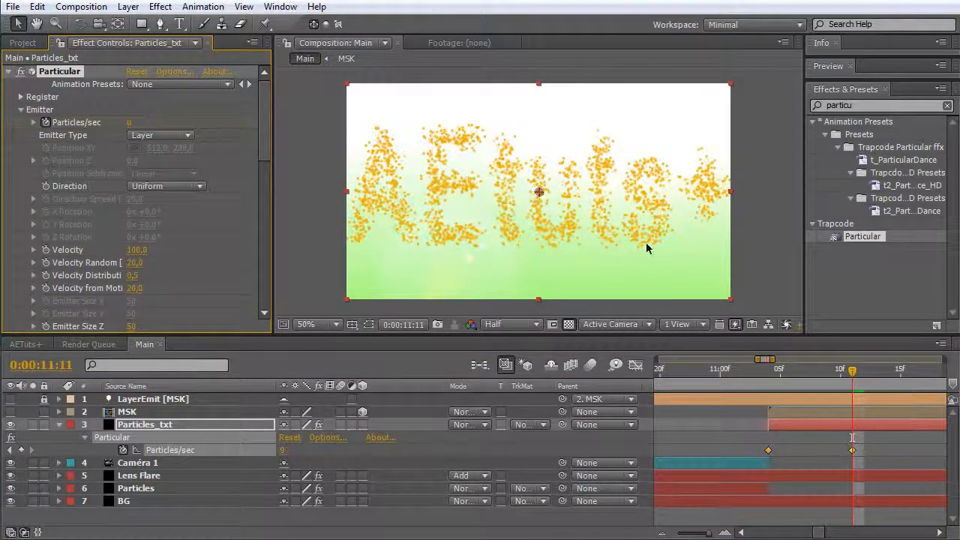
At 0:00:11:12, set the Particles_txt emitter's Velocity Random, Velocity Distribution and Velocity from Motion to 0
left_click_drag(784, 371, 864, 371)
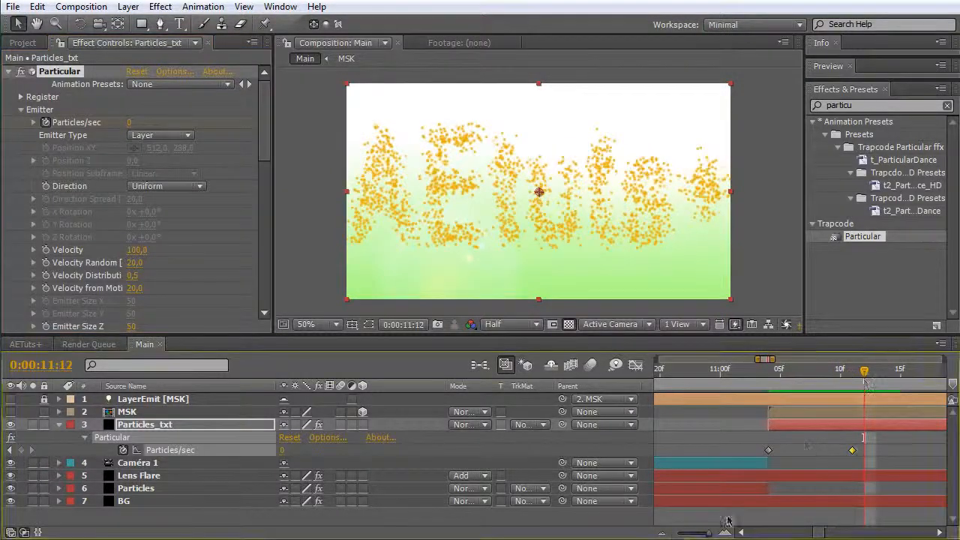
left_click(661, 533)
left_click(660, 533)
left_click(661, 534)
left_click_drag(805, 534, 821, 534)
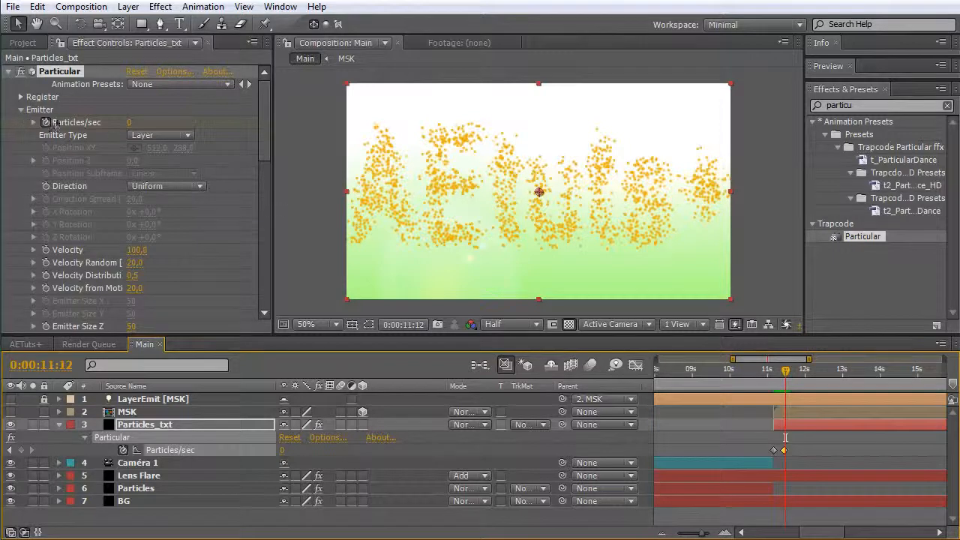
scroll(262, 146, "down", 5)
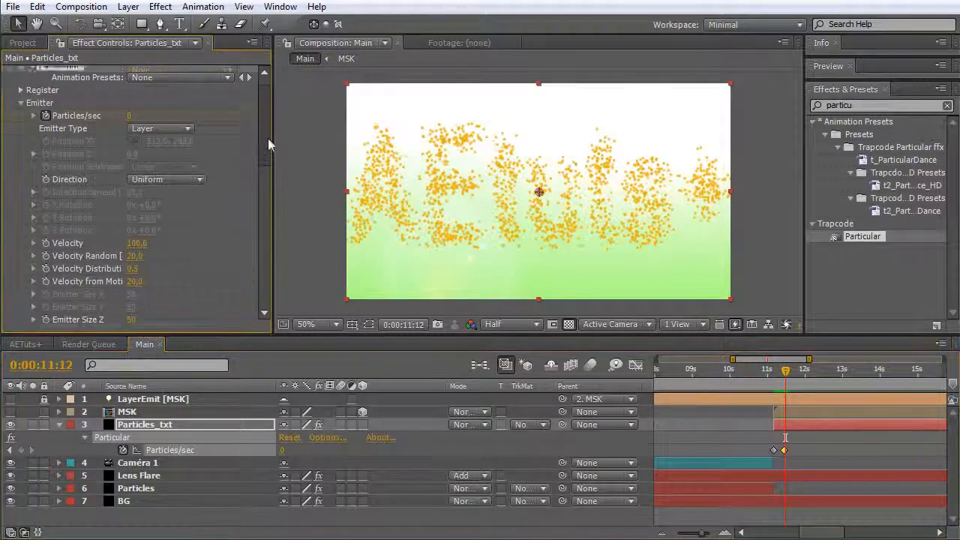
left_click(135, 194)
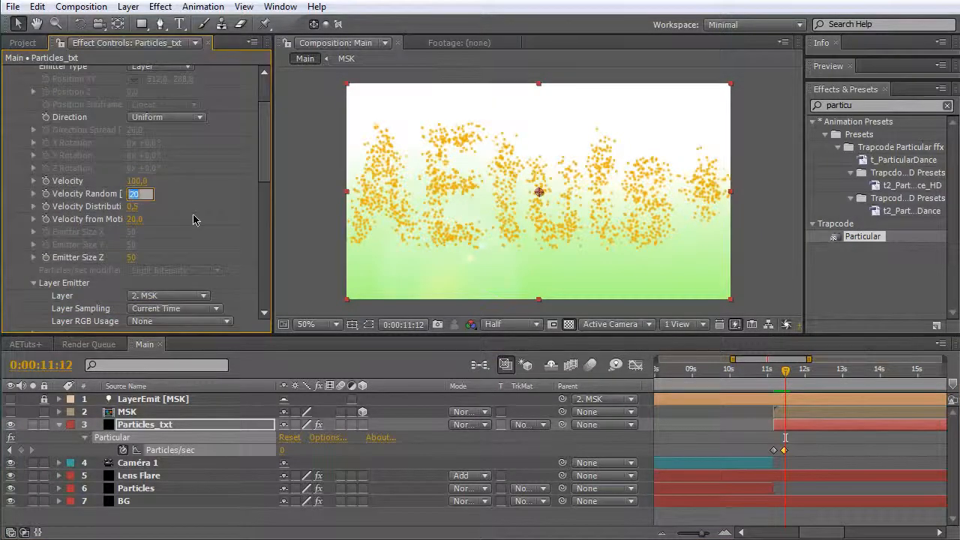
type("0")
key("Tab")
type("0")
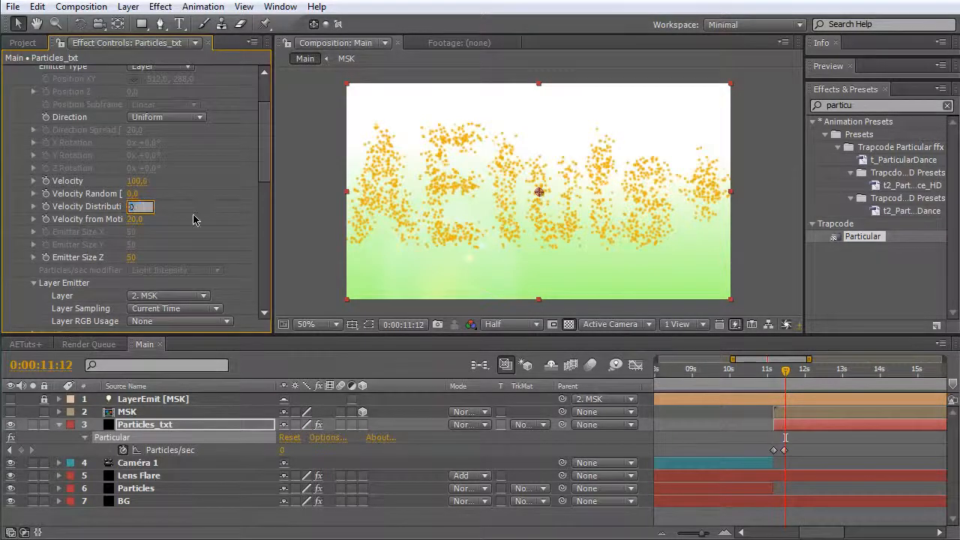
key("Tab")
type("0")
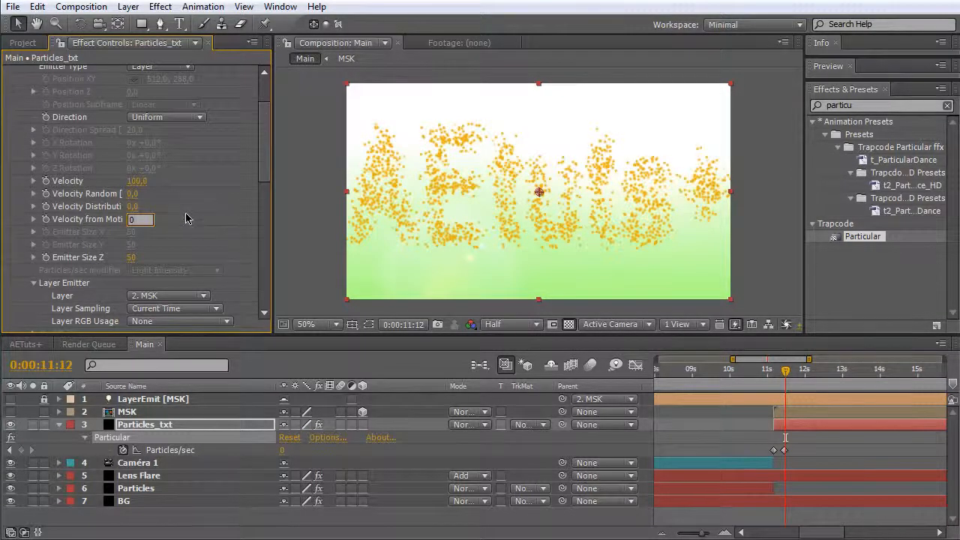
Set the Particles_txt emitter's Velocity to 40
left_click(137, 181)
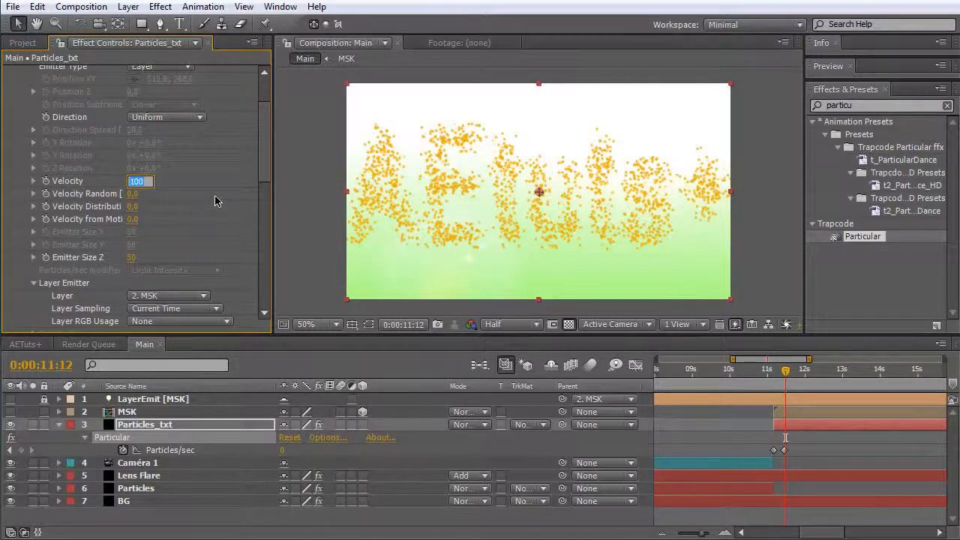
type("40")
key("Return")
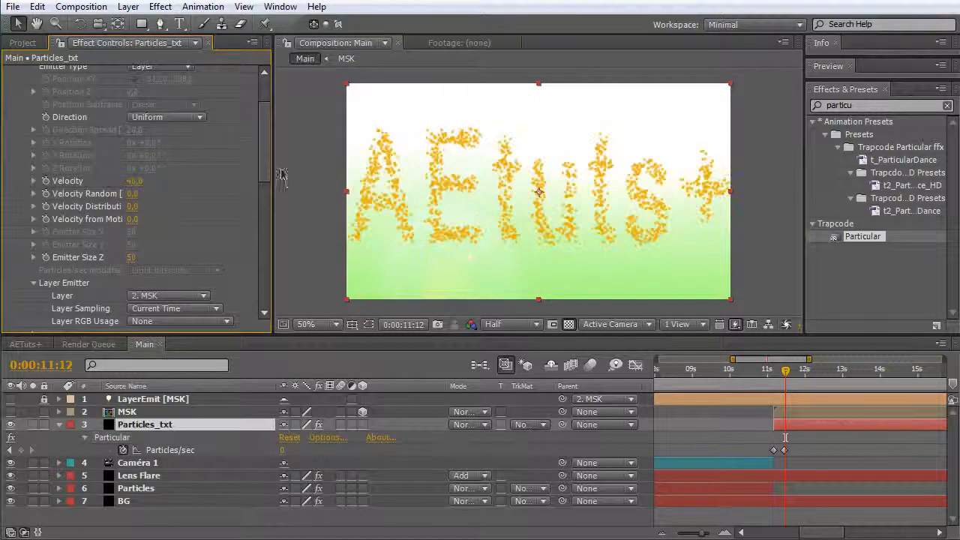
In the Particle settings of Particles_txt, set Life to 10 seconds and Size to 4
left_click_drag(268, 164, 267, 148)
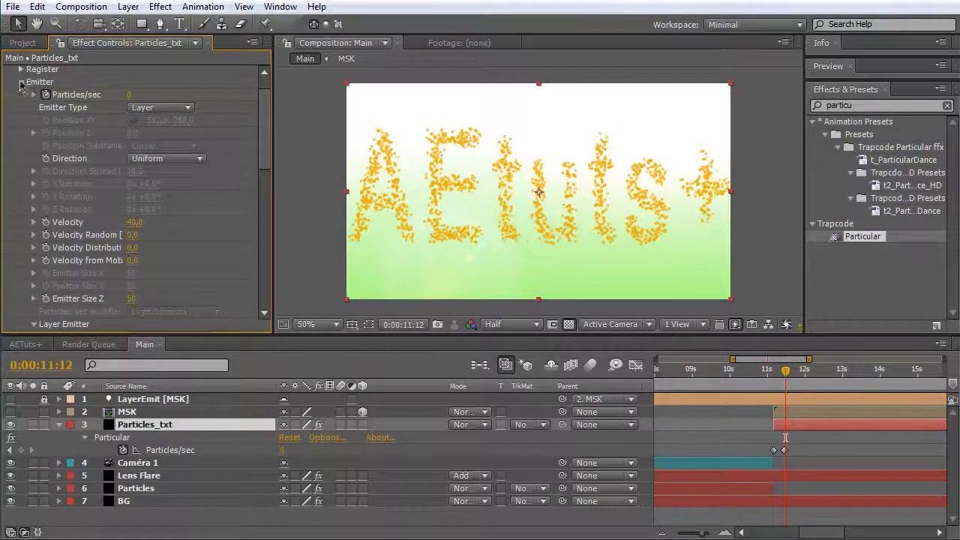
left_click(21, 81)
left_click(20, 94)
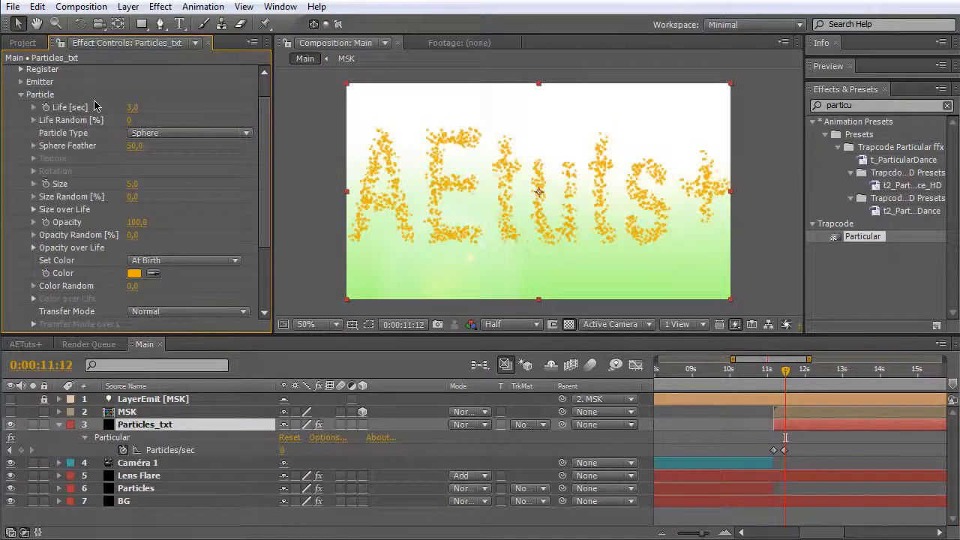
left_click(131, 109)
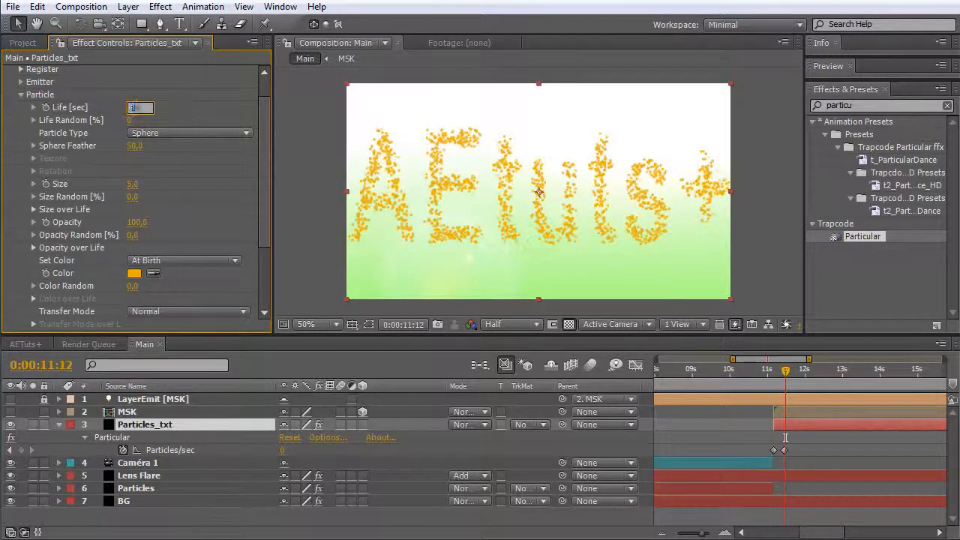
type("10")
left_click(132, 184)
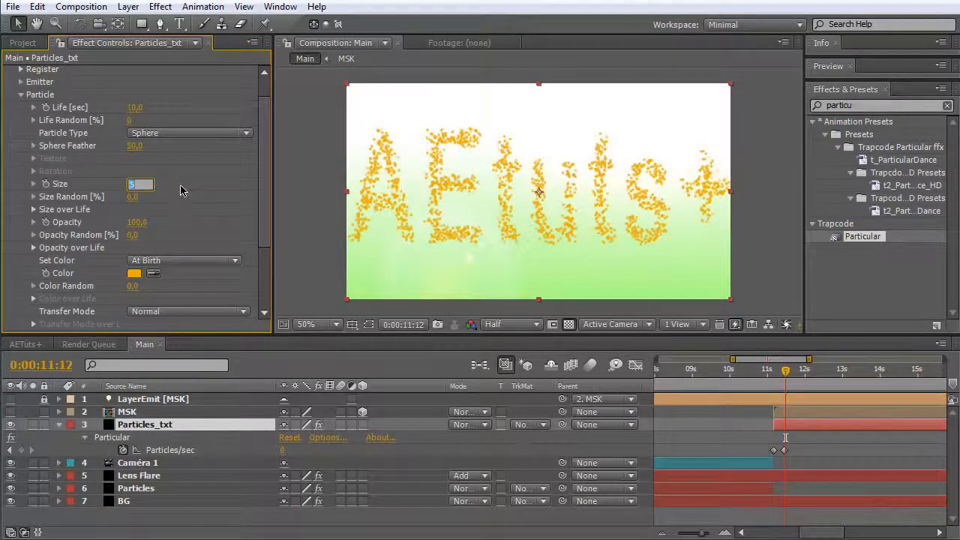
type("4")
key("Return")
Set Opacity Random to 100 and the particle type to Glow Sphere (No DOF), and check the text at 0:00:11:20
scroll(258, 187, "down", 3)
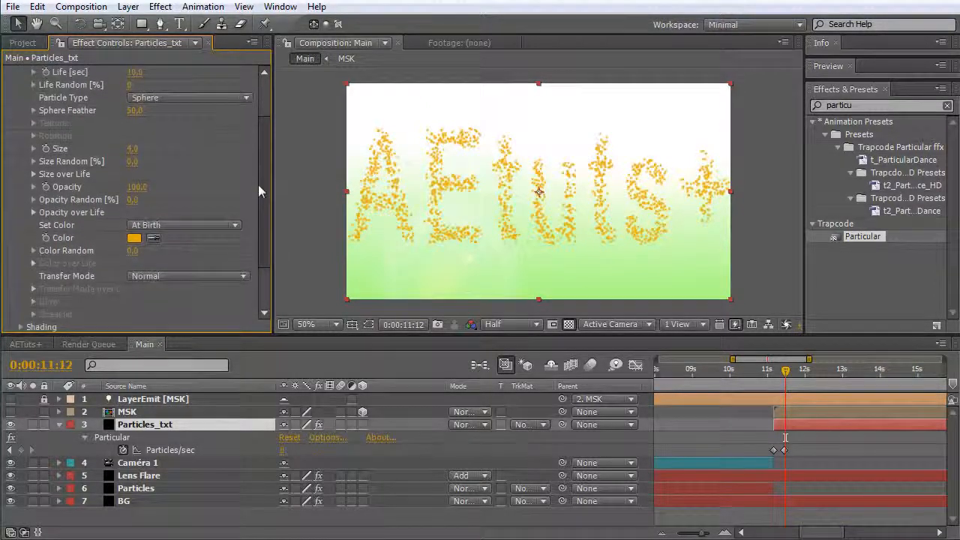
left_click(132, 191)
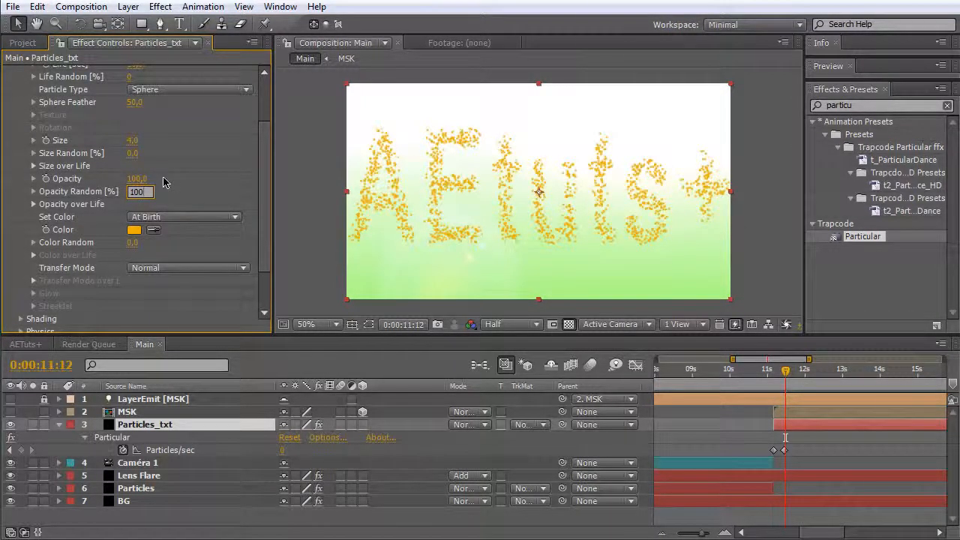
key("Return")
scroll(262, 181, "down", 2)
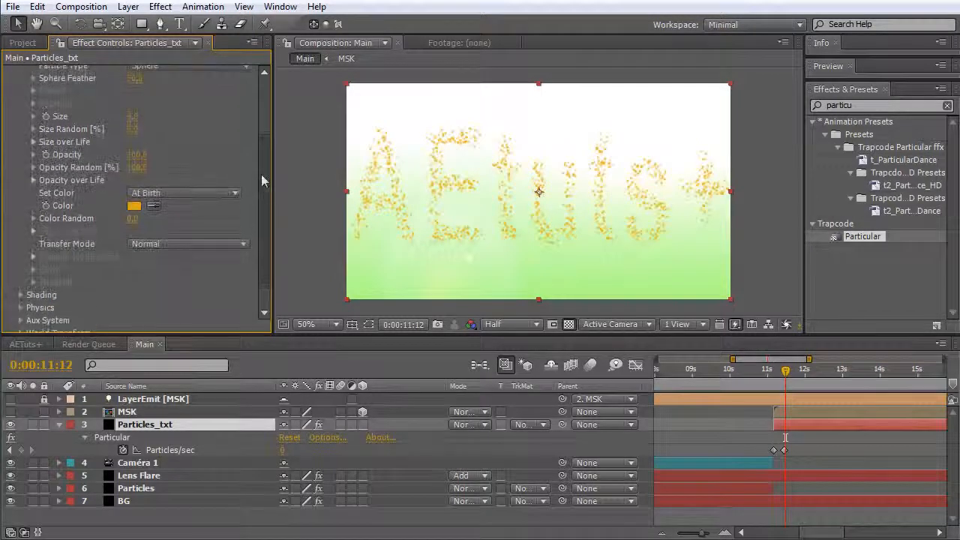
scroll(263, 181, "up", 2)
left_click(188, 88)
left_click(203, 80)
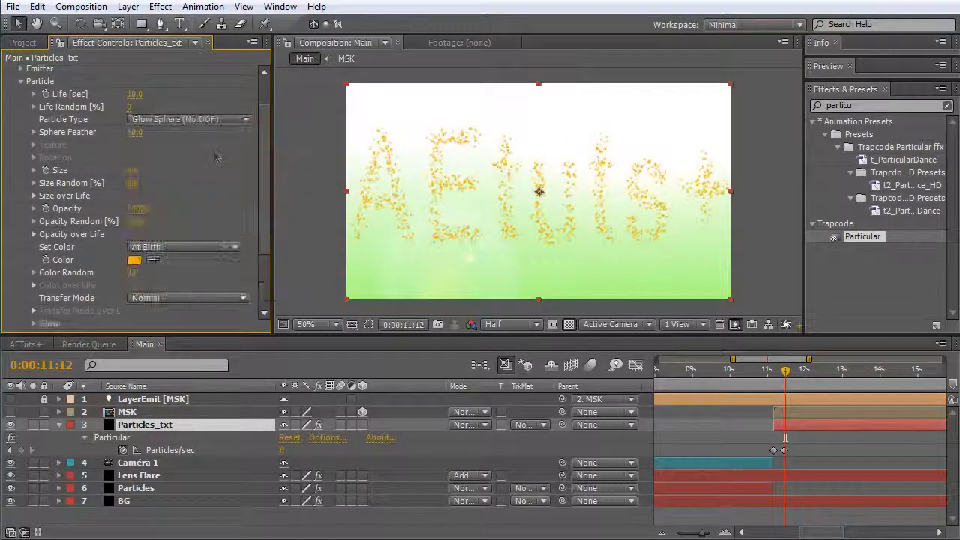
mouse_move(795, 375)
left_mouse_down()
mouse_move(825, 367)
mouse_move(797, 372)
left_mouse_up()
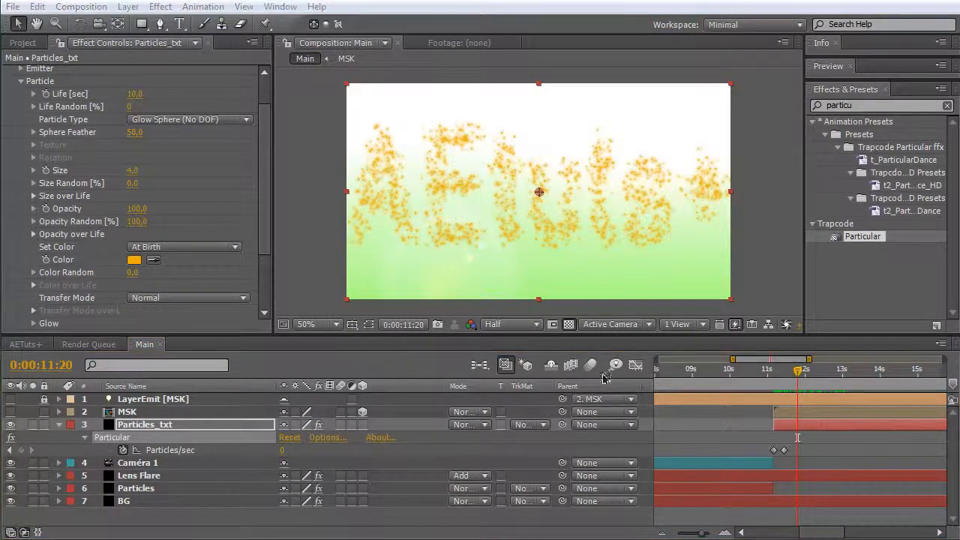
Set Wind Y to -120 in the Air physics of Particles_txt and preview the motion up to 0:00:11:24
left_click(20, 81)
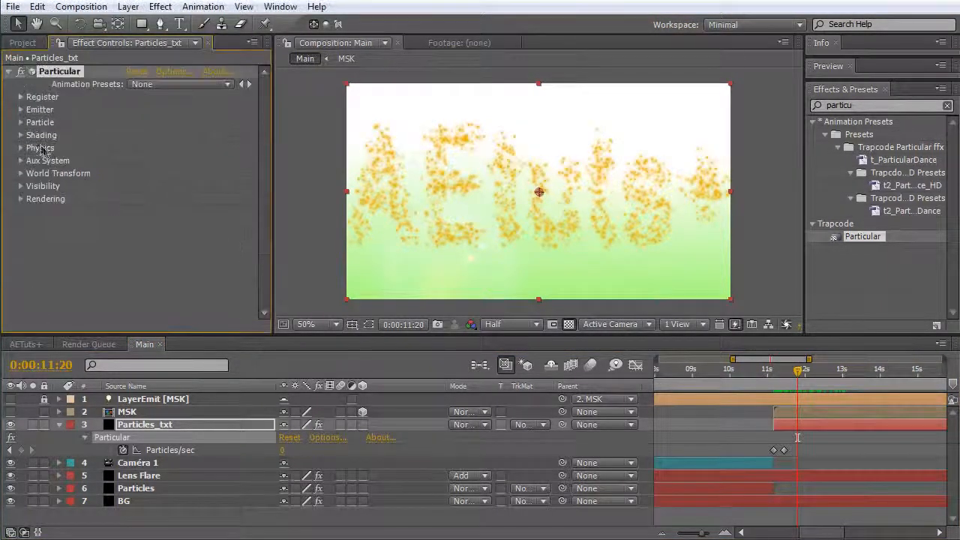
left_click(20, 147)
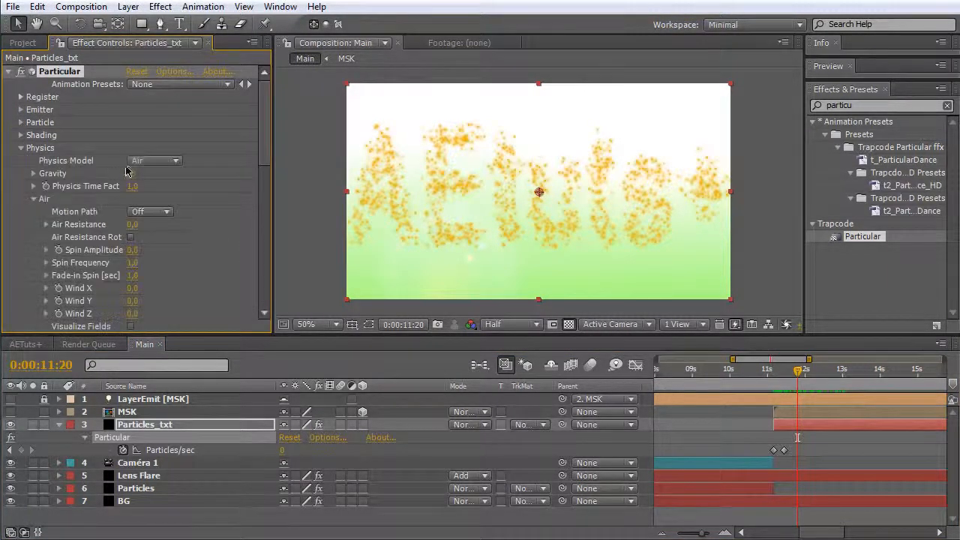
scroll(126, 171, "down", 3)
left_click(34, 122)
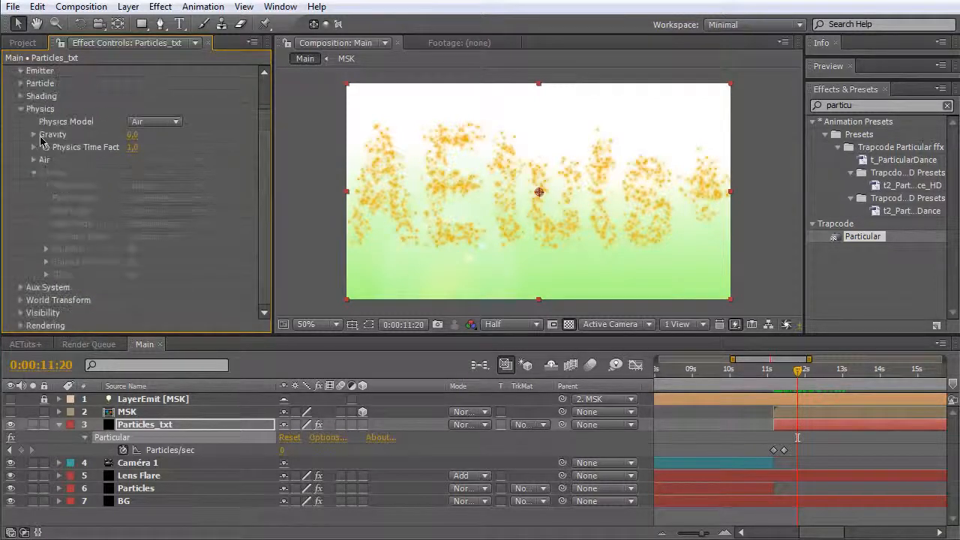
left_click(34, 174)
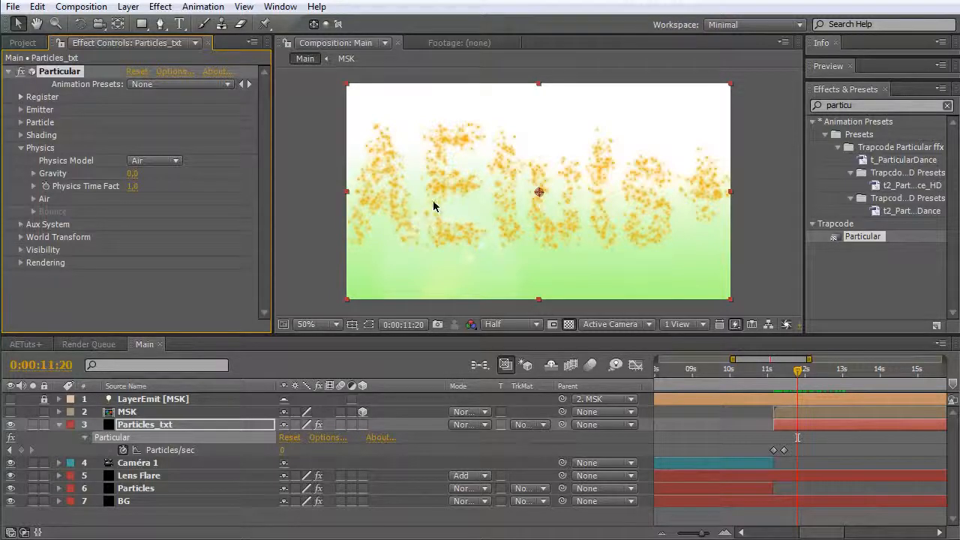
left_click(33, 198)
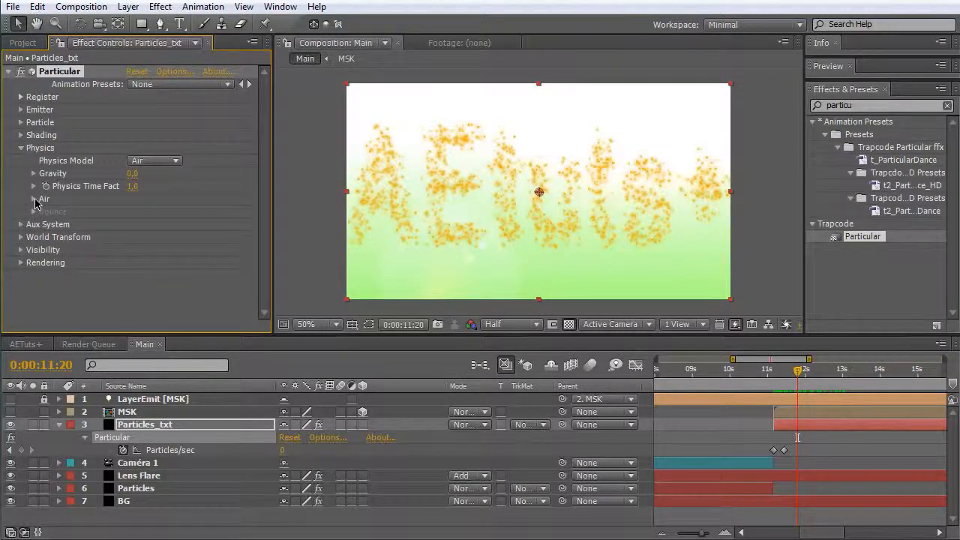
scroll(48, 225, "down", 3)
left_click(48, 262)
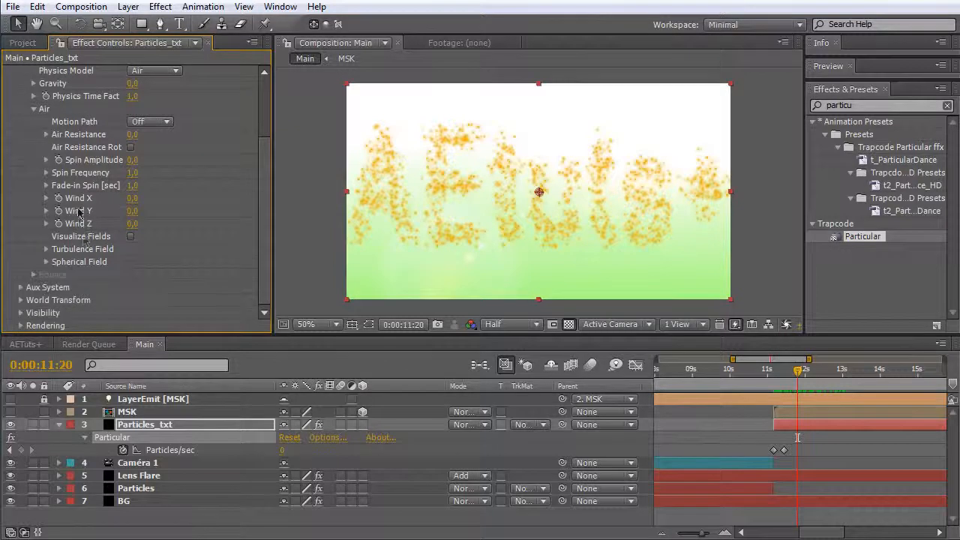
left_click(132, 211)
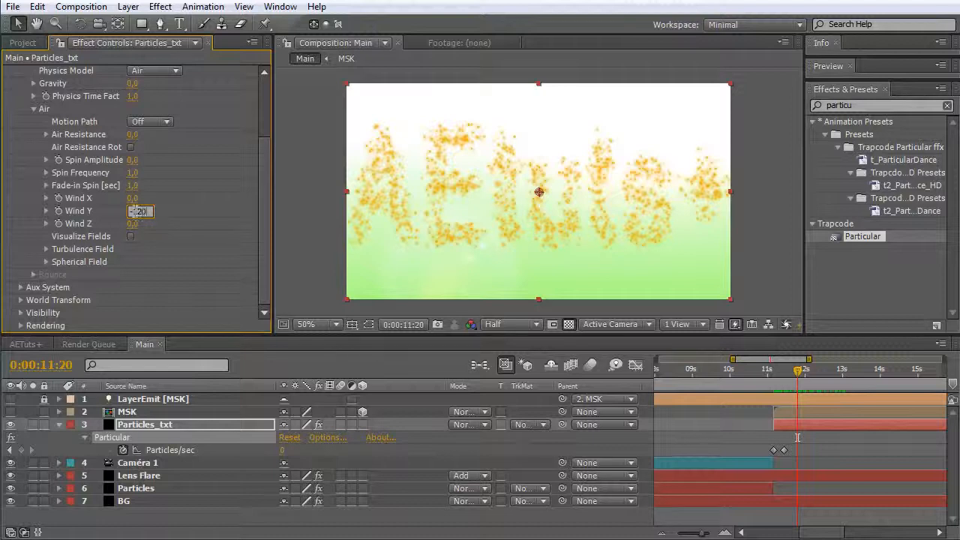
key("Return")
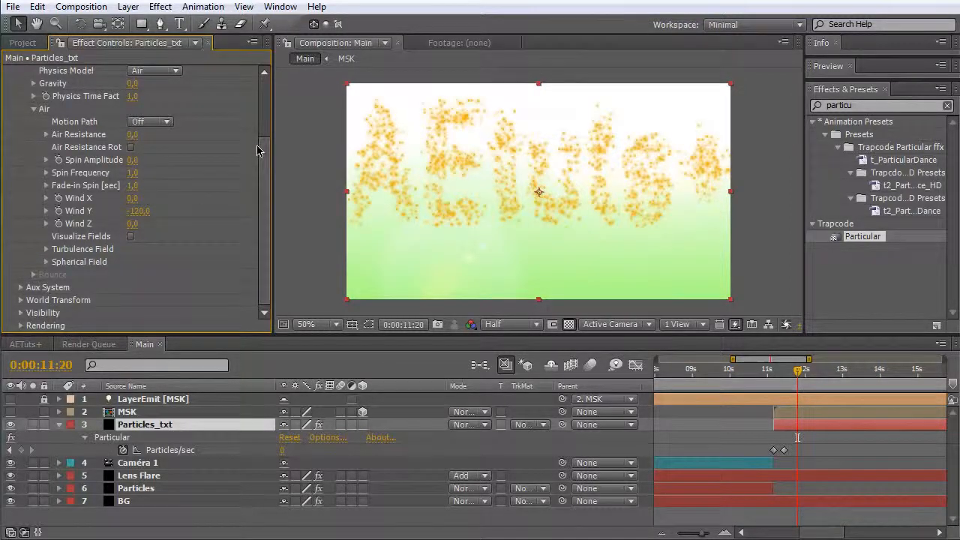
left_click_drag(773, 372, 803, 368)
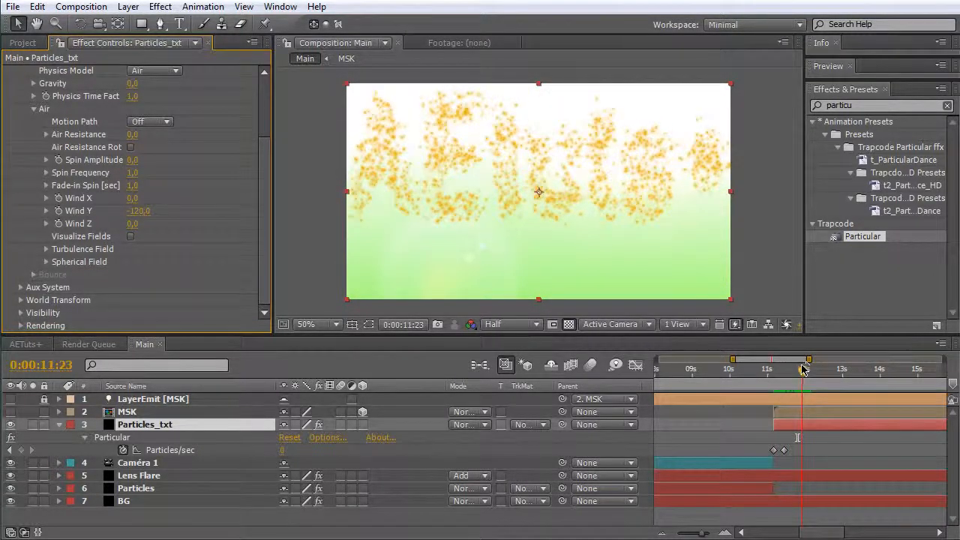
Set the Physics Gravity of Particles_txt to 30 and preview the particle motion from about 0:00:11:01 to 0:00:12:07
scroll(268, 195, "up", 1)
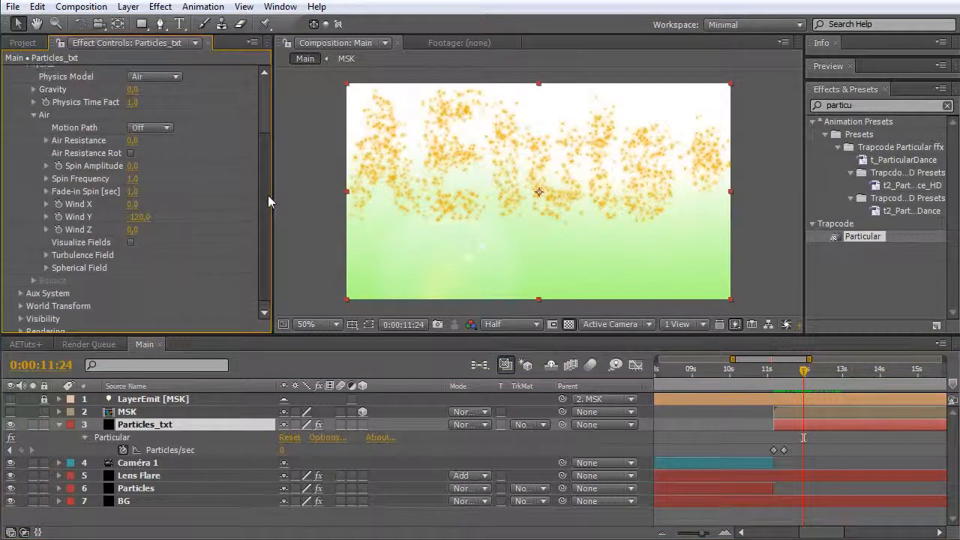
scroll(267, 195, "up", 2)
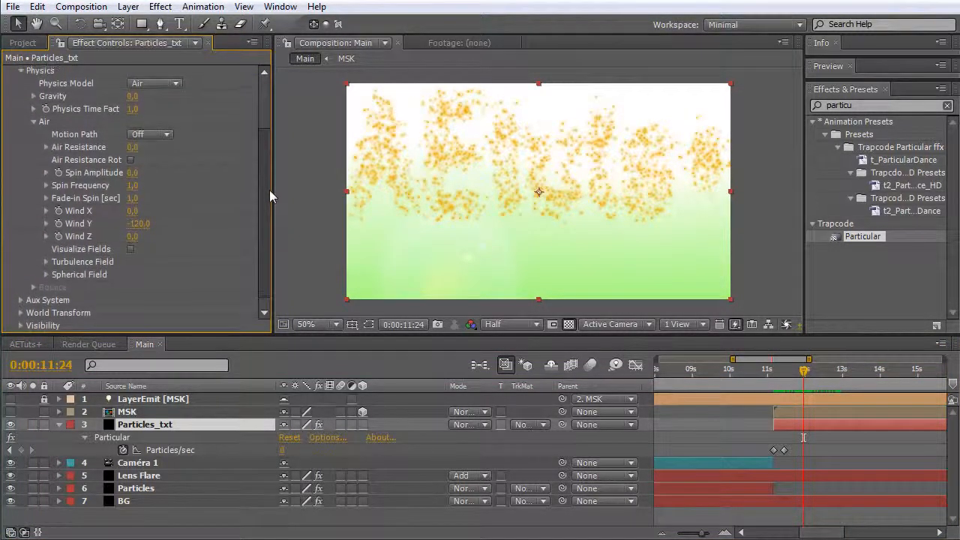
scroll(270, 189, "up", 2)
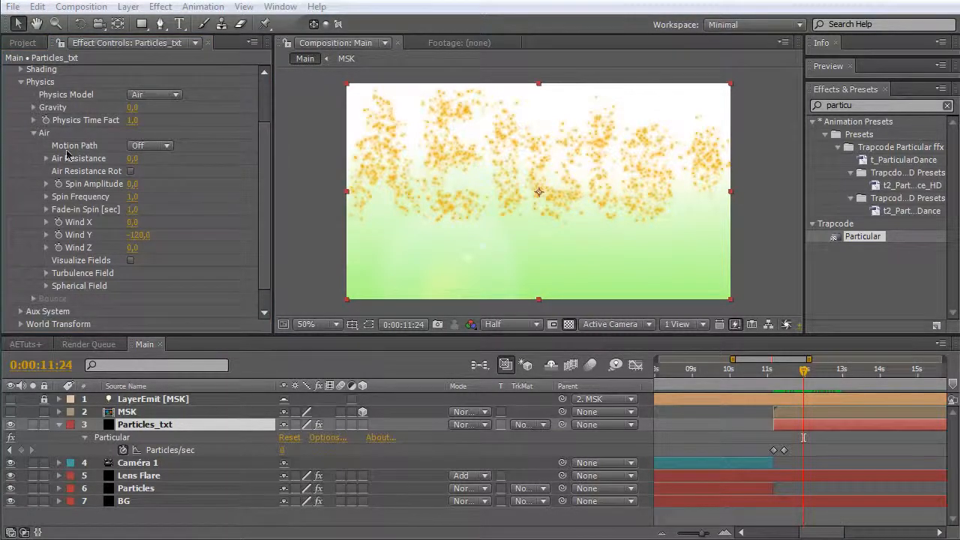
left_click(34, 108)
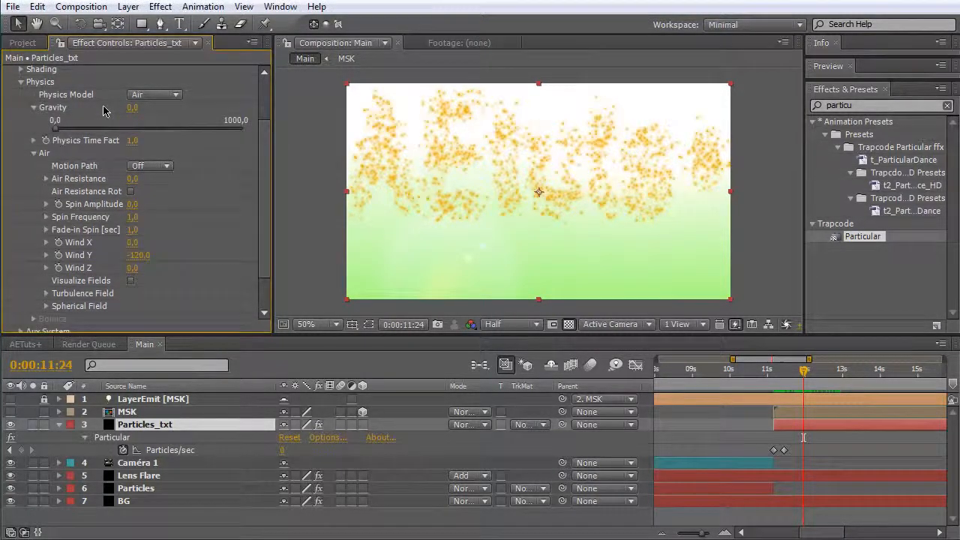
left_click(132, 109)
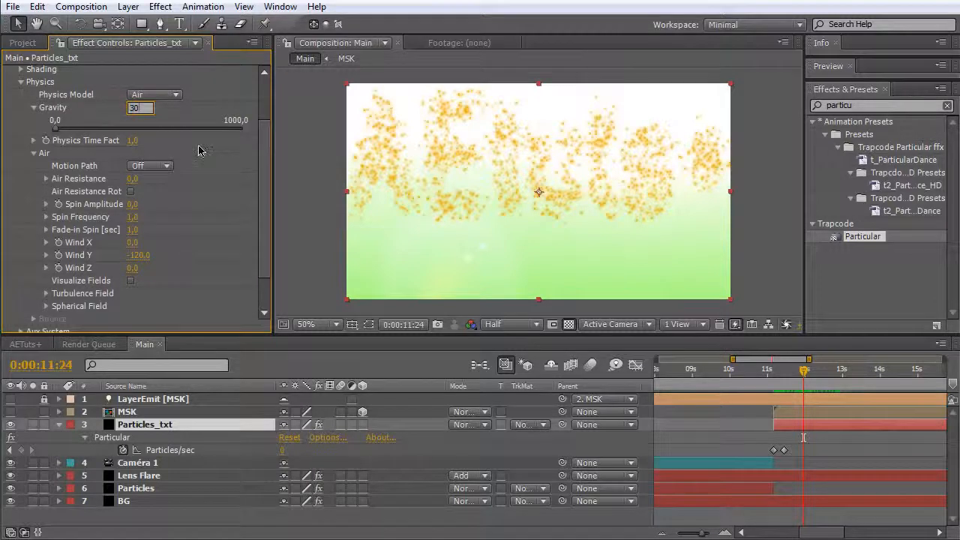
type("30")
key("Return")
left_click(769, 370)
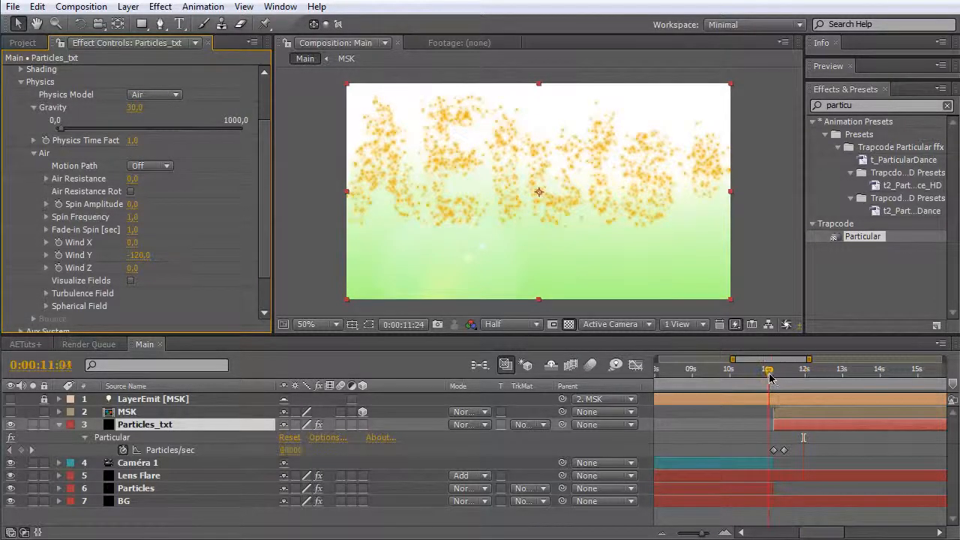
left_click_drag(777, 379, 818, 369)
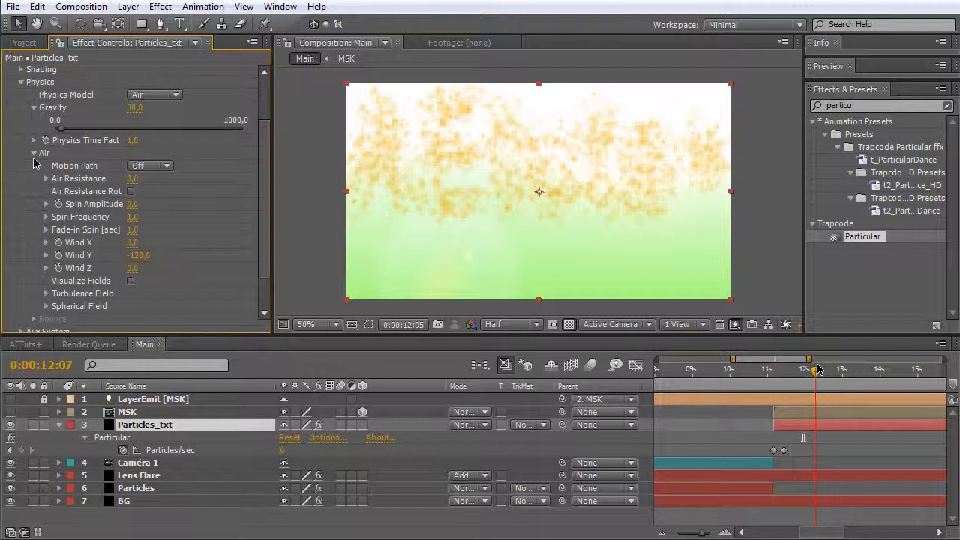
Examine the Layer Emitter sampling and RGB usage options in the Emitter settings of Particles_txt
left_click(34, 154)
left_click(21, 149)
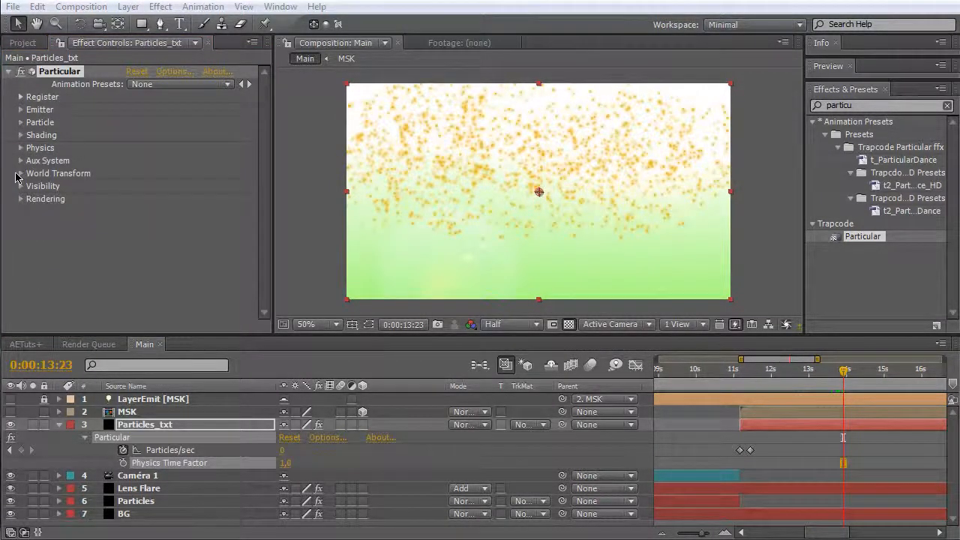
left_click(20, 110)
scroll(264, 199, "down", 5)
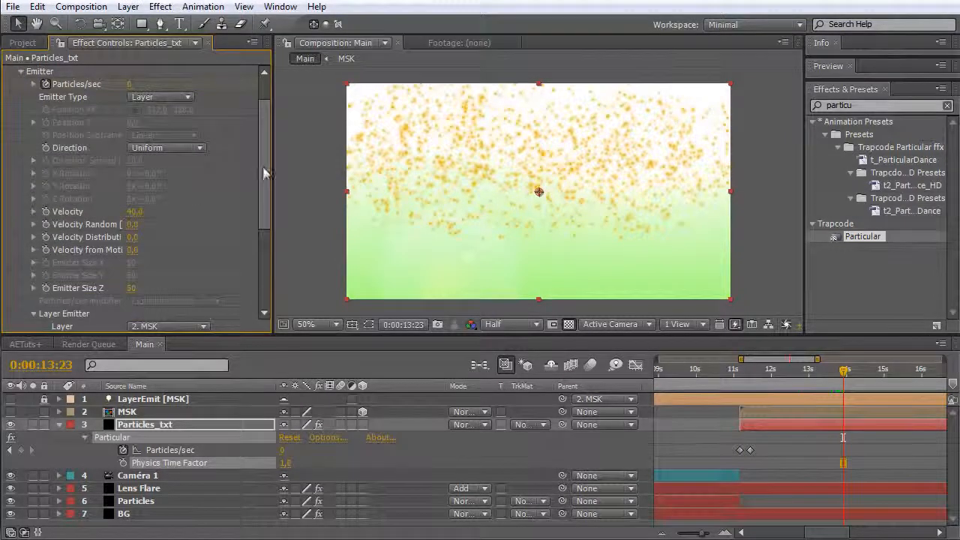
scroll(264, 199, "down", 2)
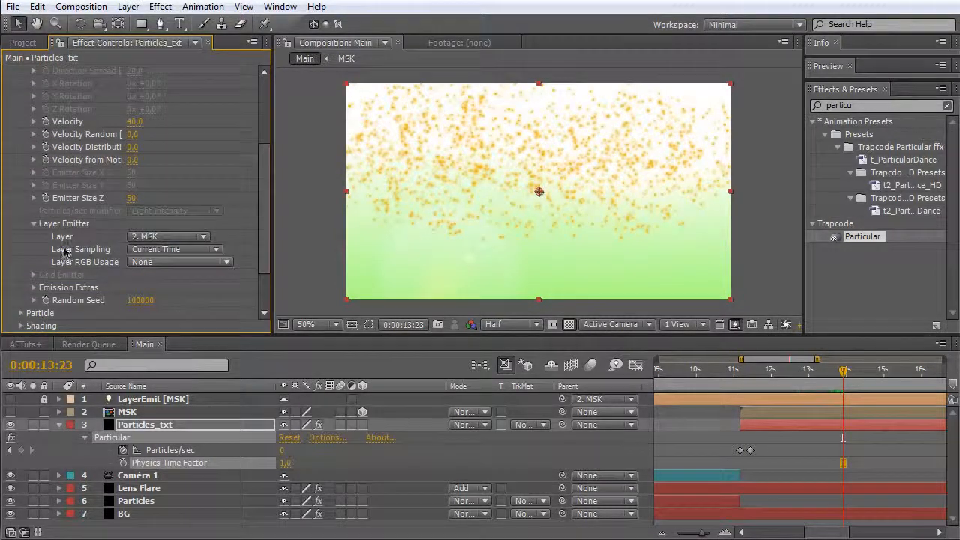
left_click(175, 252)
left_click(225, 270)
scroll(42, 98, "up", 5)
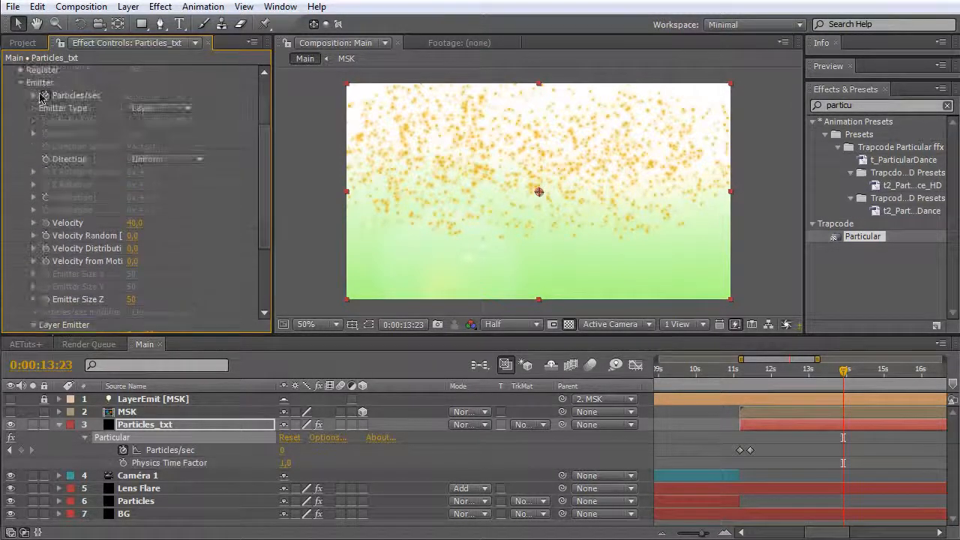
left_click(20, 110)
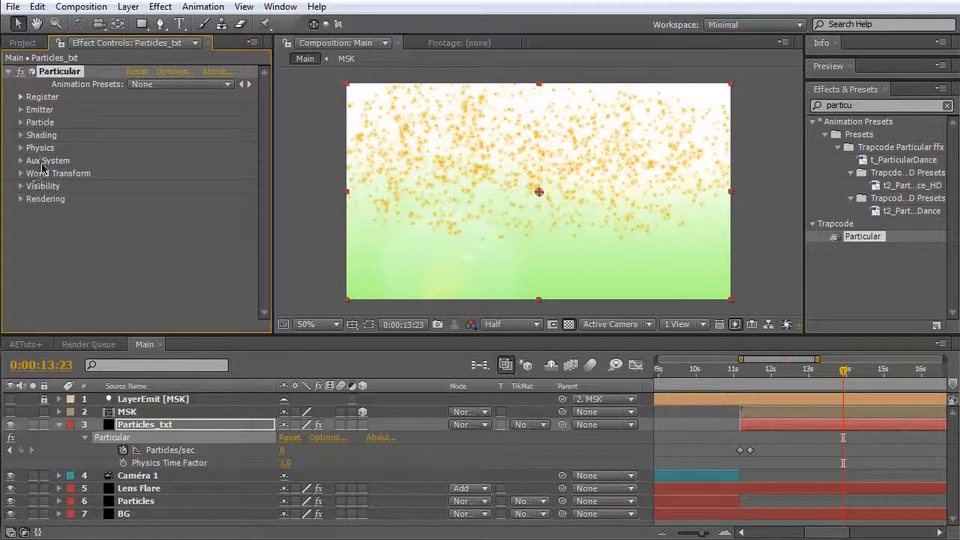
Set Emit to Continously in the Aux System of Particles_txt so the text particles grow grass blades
left_click(21, 161)
scroll(45, 165, "down", 2)
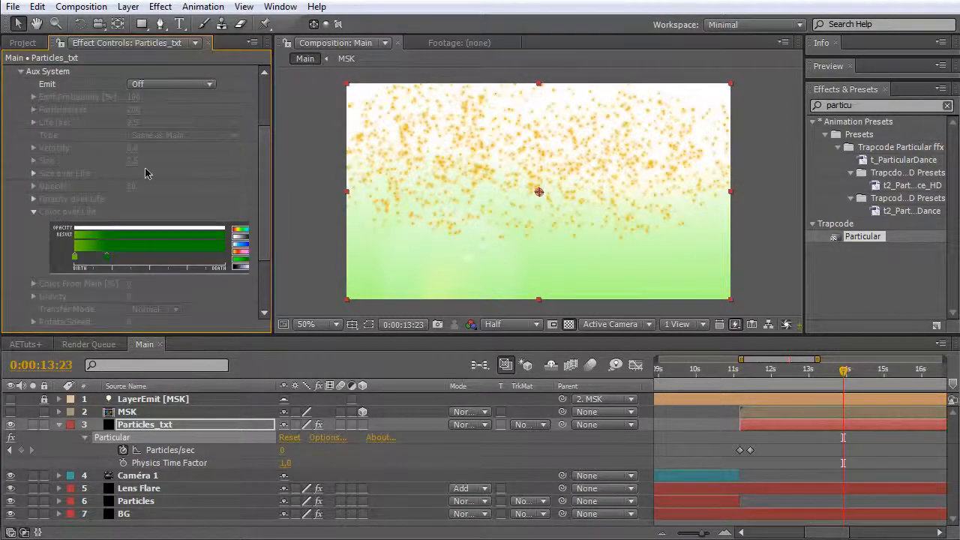
left_click(33, 212)
left_click(185, 86)
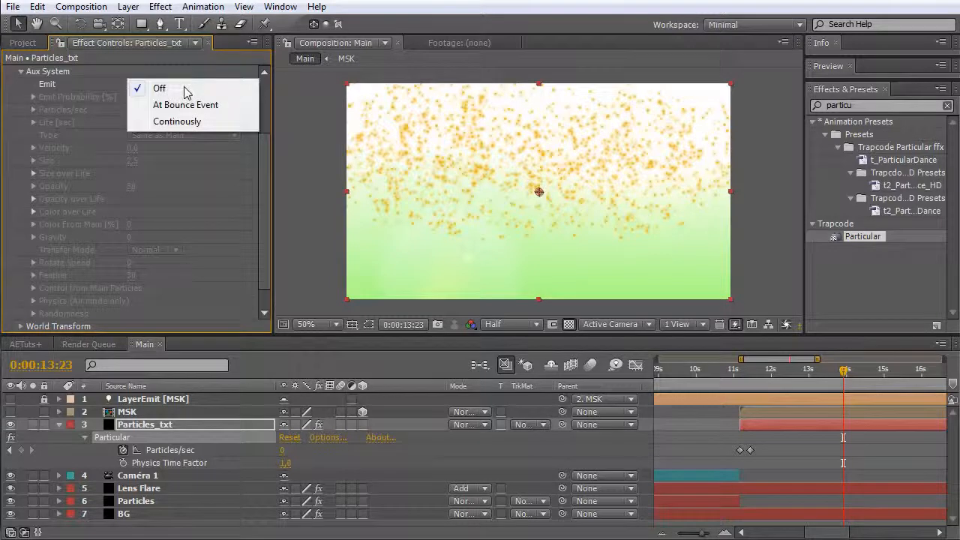
left_click(194, 124)
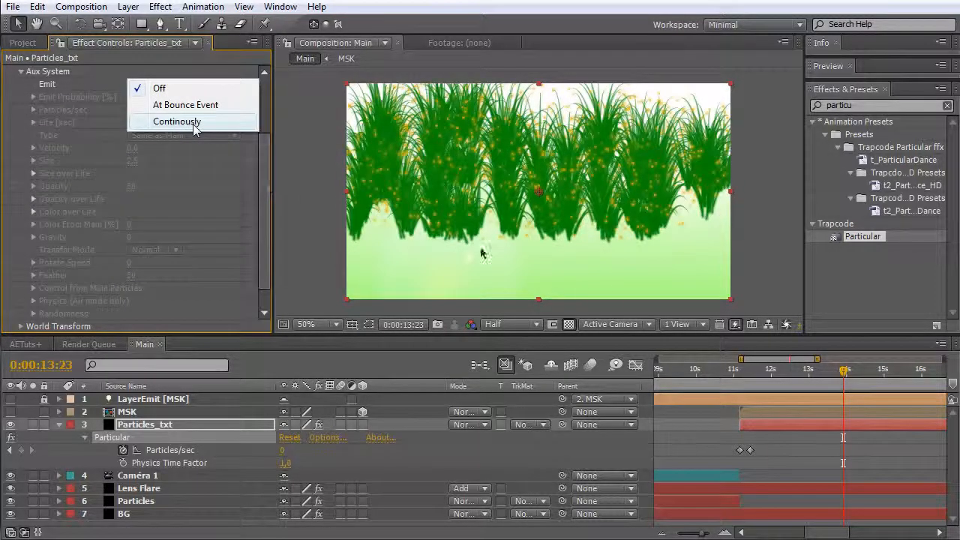
left_click(194, 124)
scroll(266, 184, "up", 1)
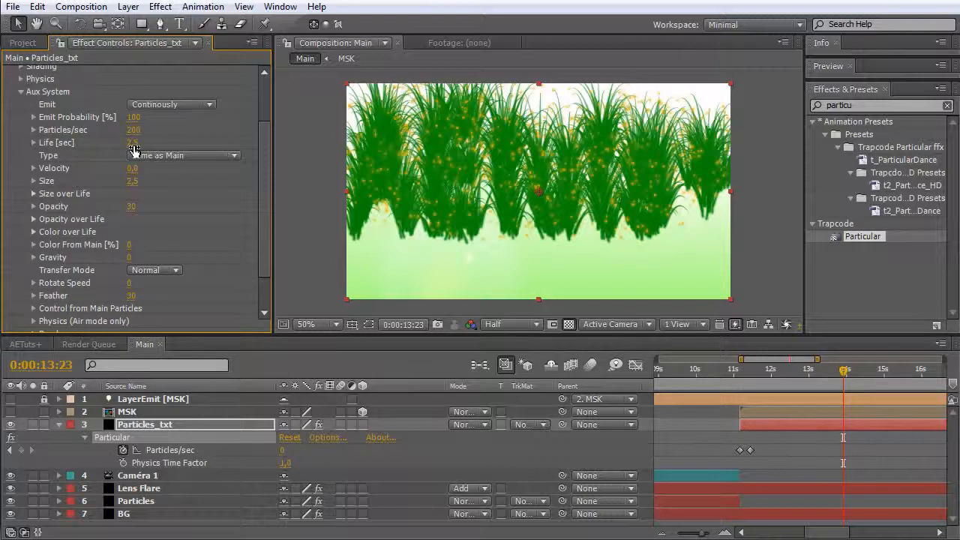
Draw a reduced Opacity over Life curve for the Aux System particles, low at birth and rising slightly toward death
left_click_drag(131, 135, 139, 133)
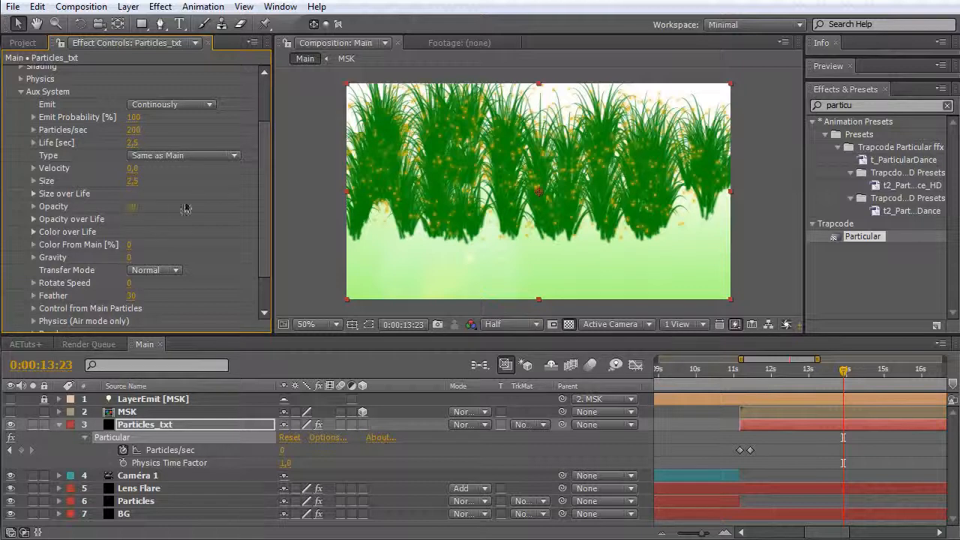
scroll(256, 194, "down", 3)
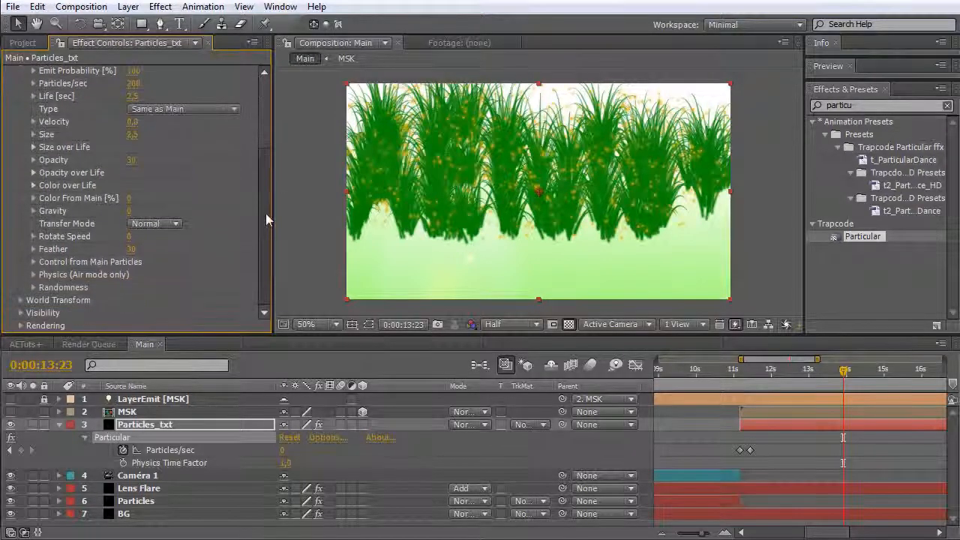
left_click(33, 185)
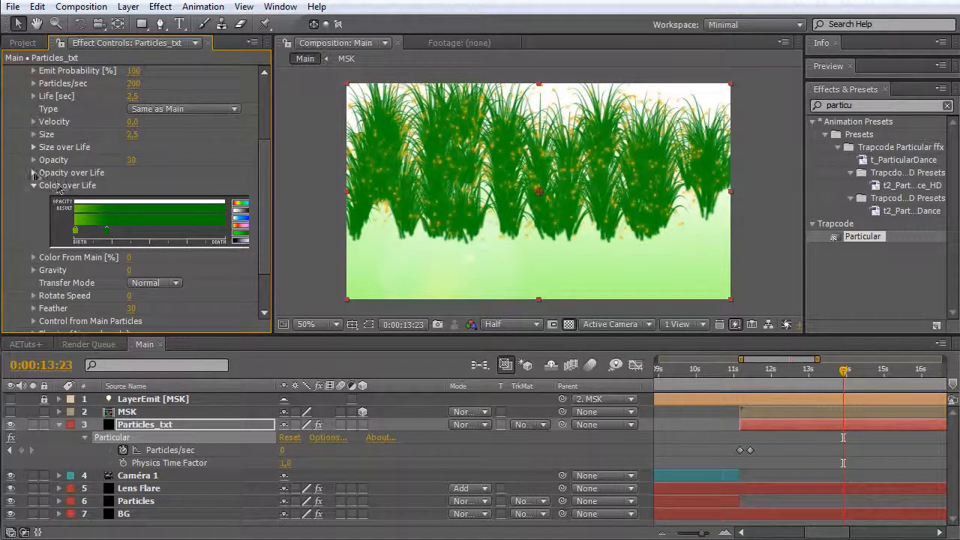
left_click(33, 174)
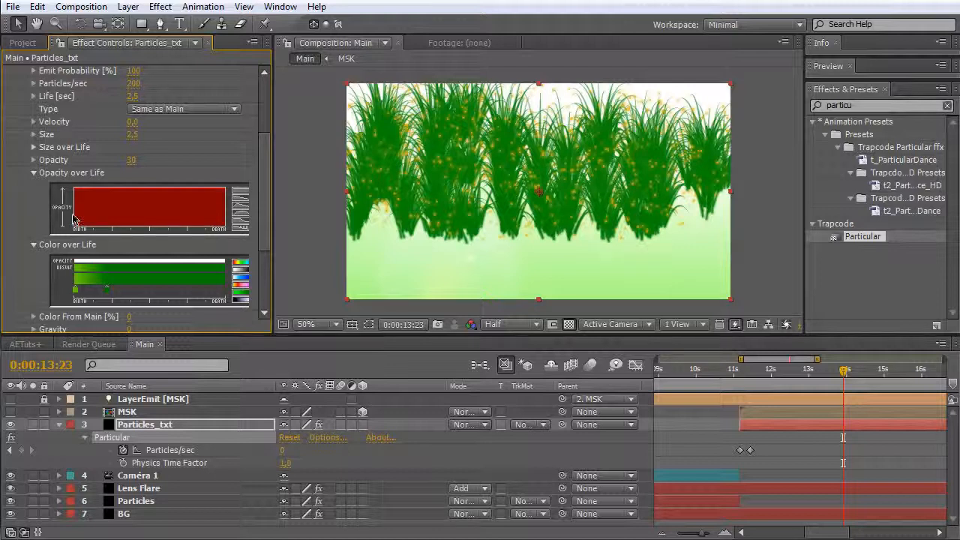
mouse_move(74, 211)
left_mouse_down()
mouse_move(102, 200)
mouse_move(225, 193)
left_mouse_up()
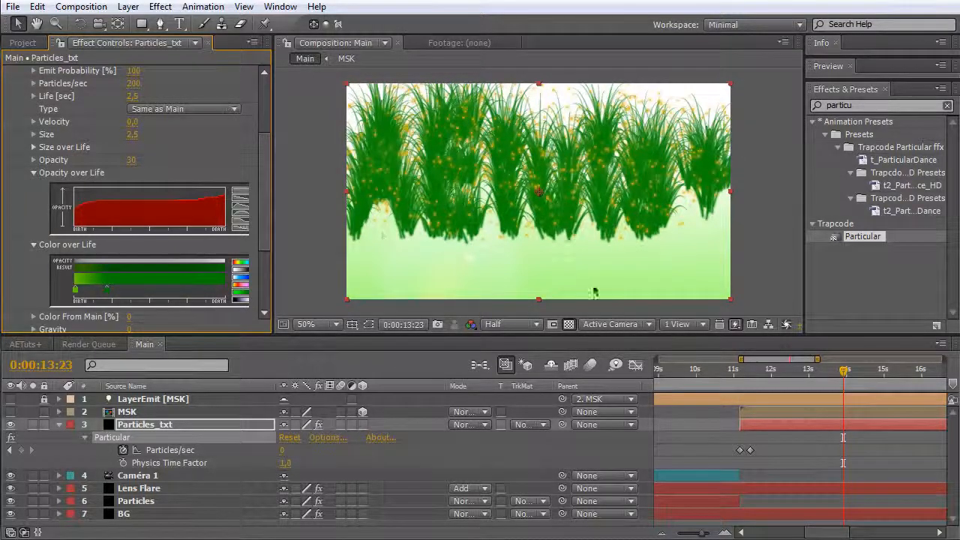
Check the grass text from 0:00:12:23 and add a Physics Time Factor keyframe of 1.0 to Particles_txt at 0:00:13:09
left_click(806, 375)
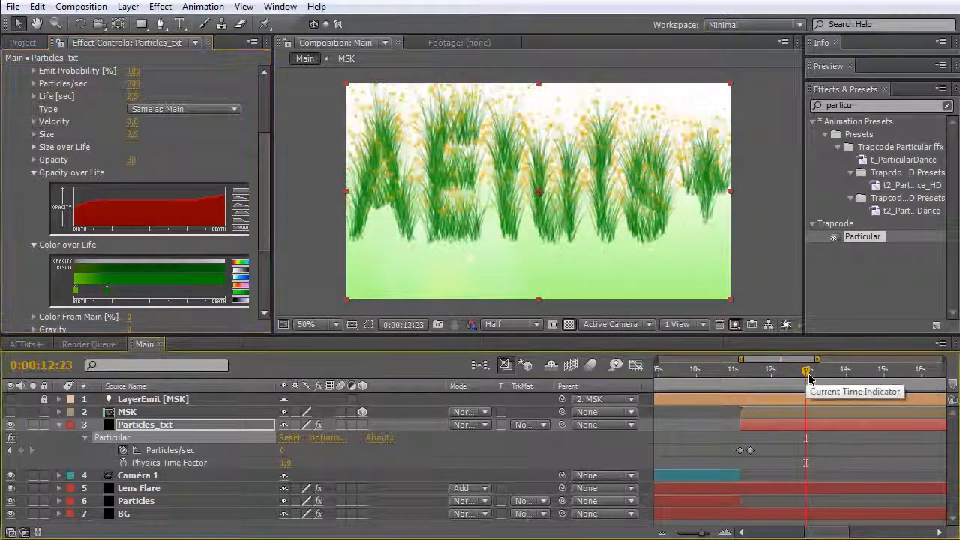
left_click_drag(808, 374, 819, 375)
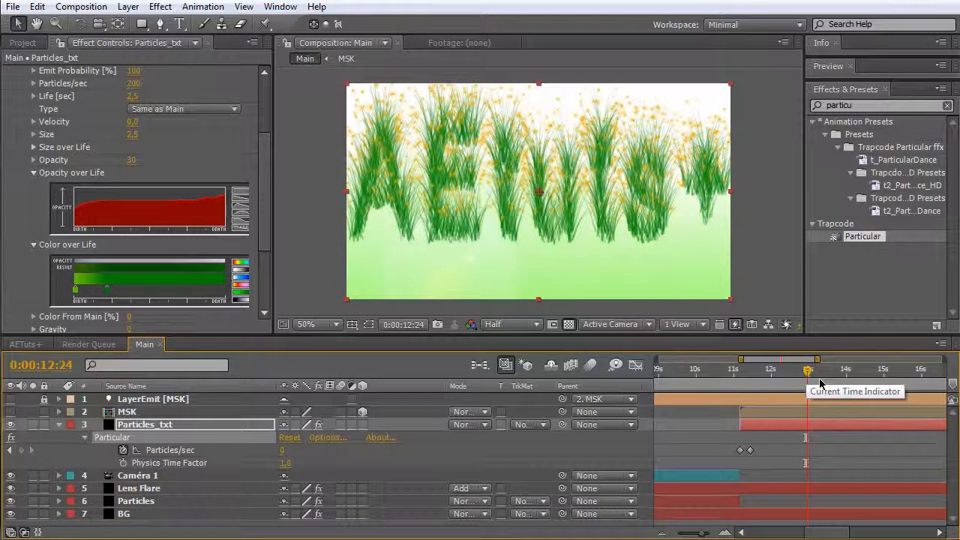
left_click(821, 379)
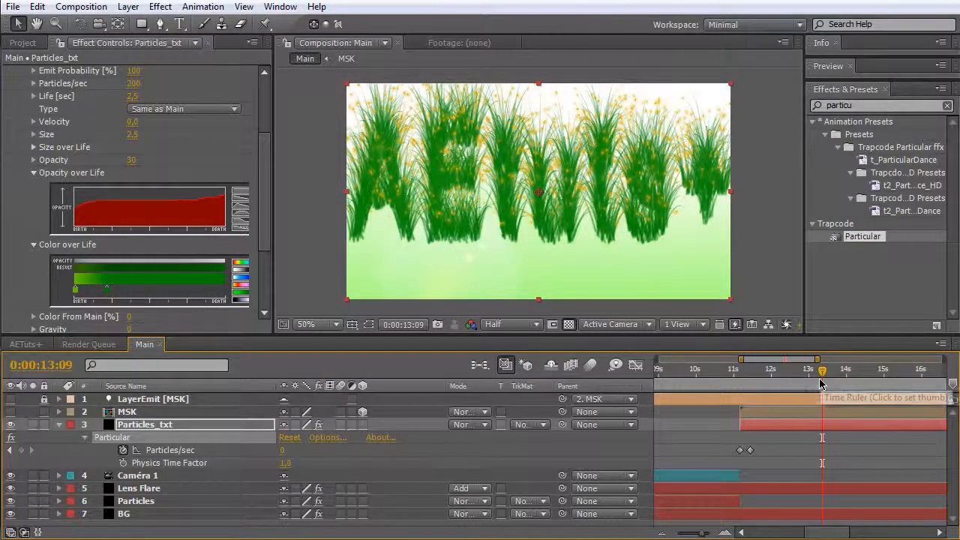
left_click(33, 173)
scroll(30, 157, "up", 3)
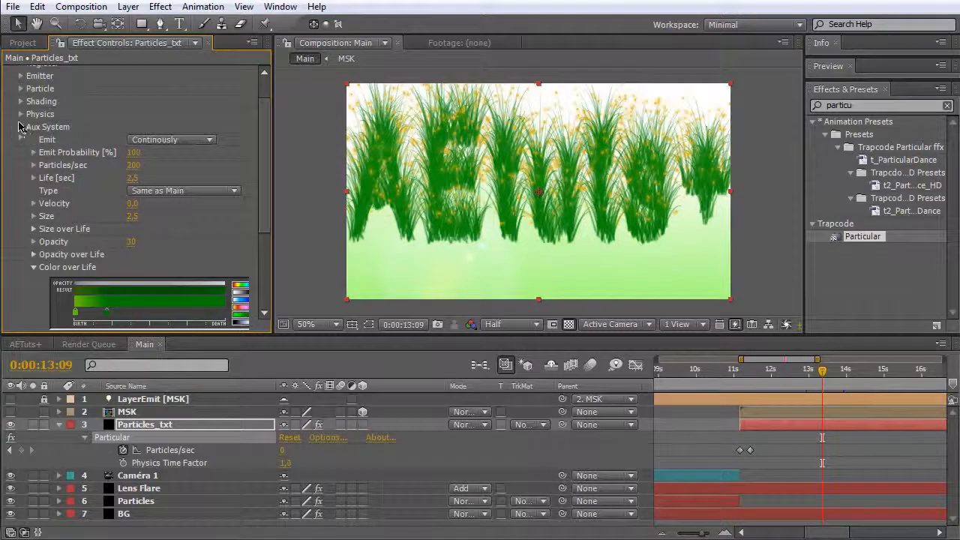
left_click(21, 127)
left_click(21, 152)
scroll(45, 173, "down", 2)
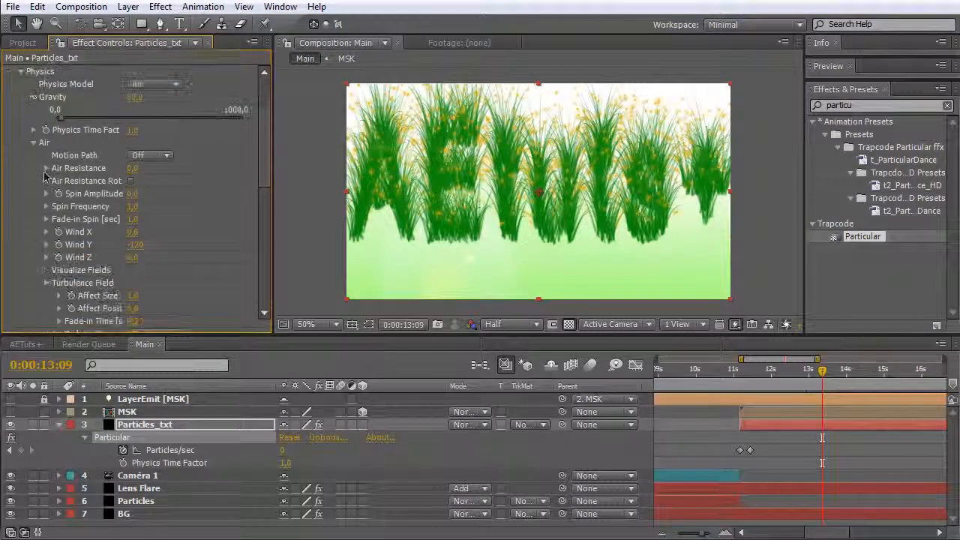
left_click(33, 143)
scroll(49, 150, "up", 3)
left_click(95, 207)
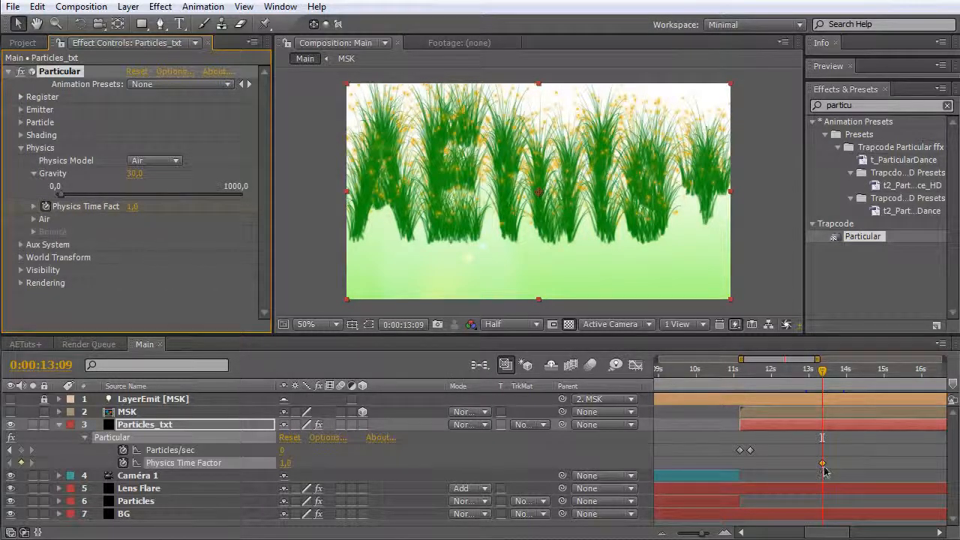
Set the Physics Time Factor of Particles_txt to 0 at 0:00:14:04
key("space")
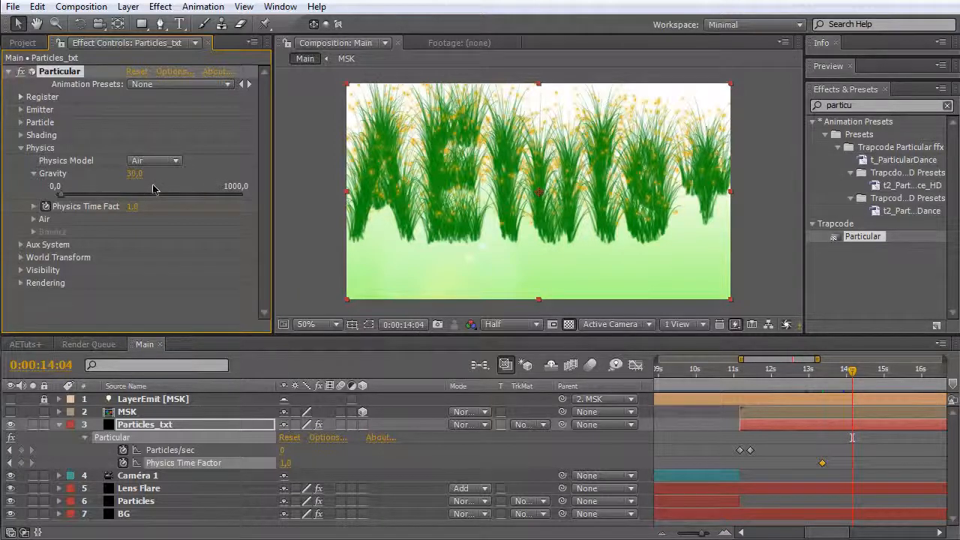
left_click(132, 206)
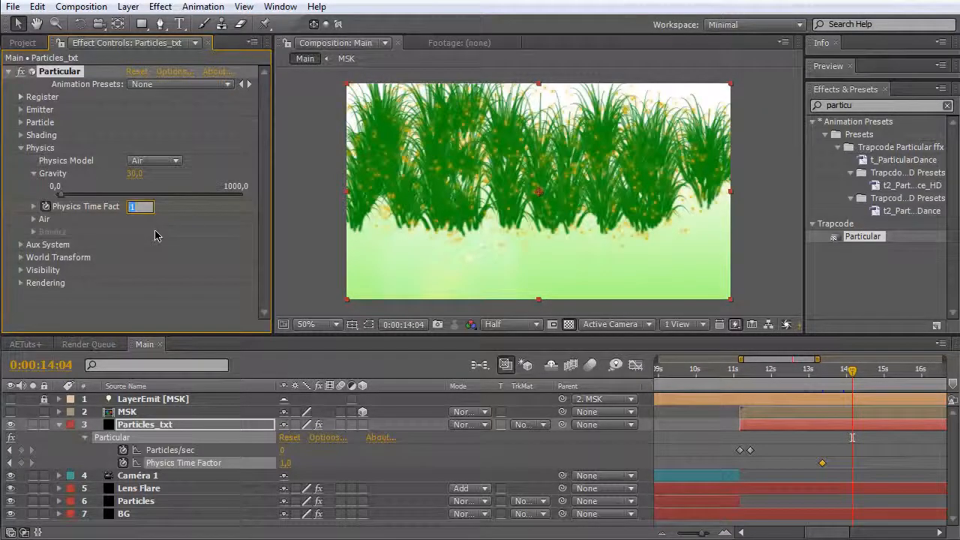
type("0")
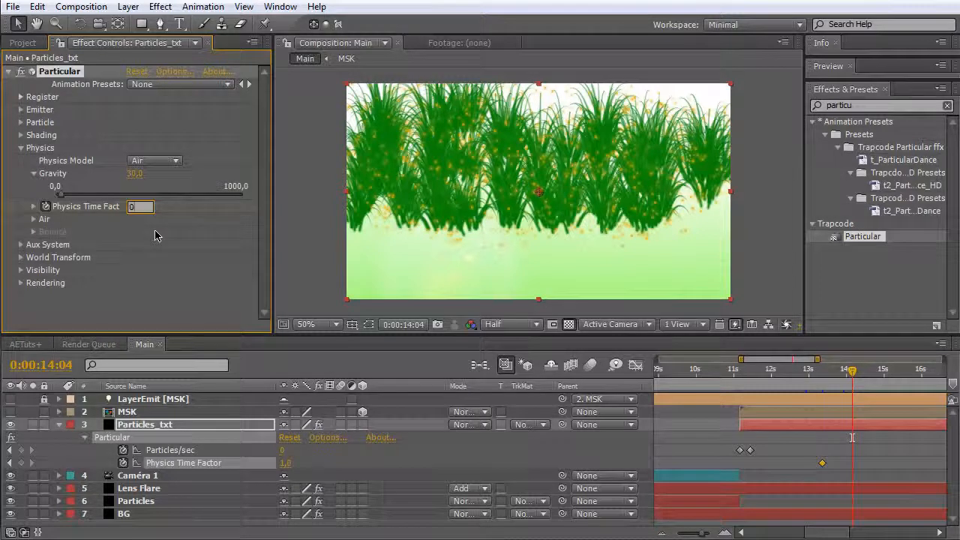
key("Return")
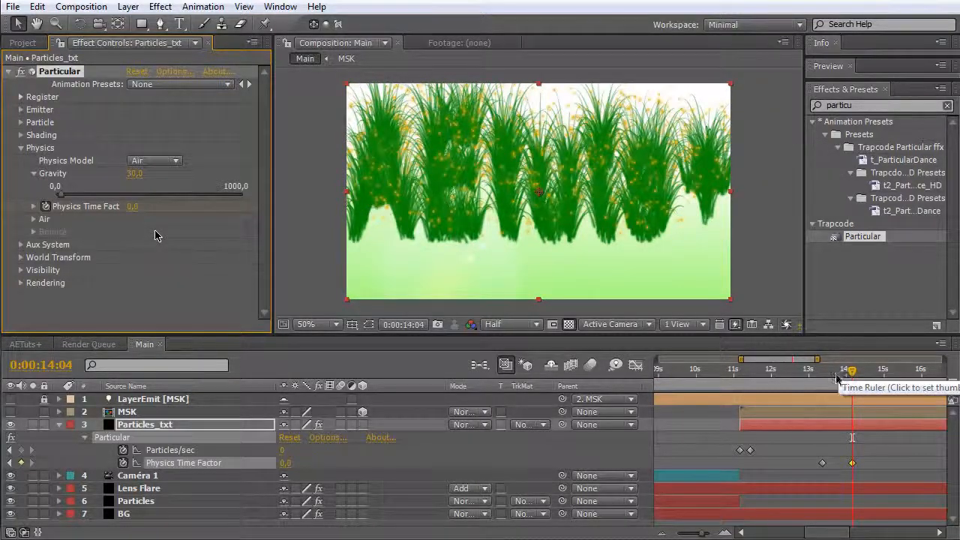
Move the second Physics Time Factor keyframe of Particles_txt earlier to about 0:00:14:00, checking the frame at 0:00:13:16
left_click_drag(851, 463, 841, 464)
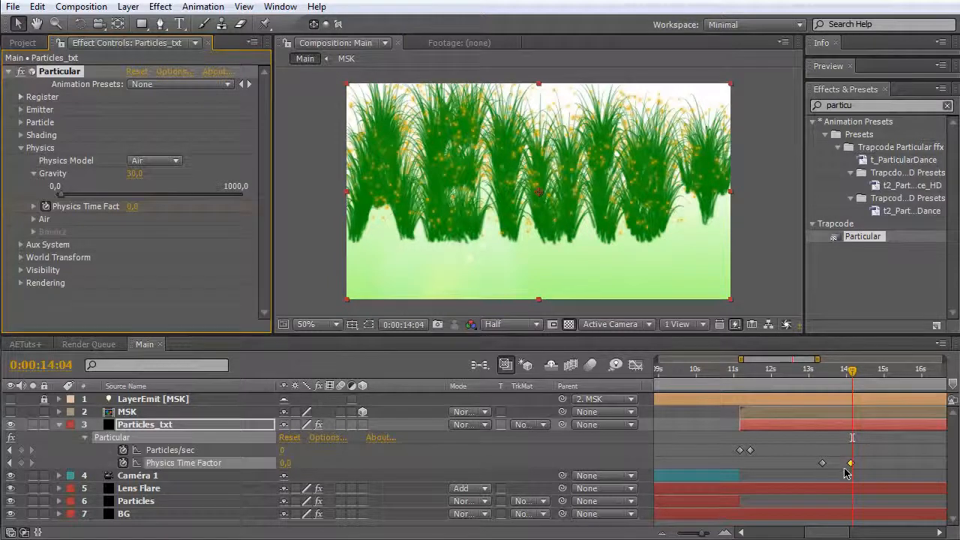
left_click(846, 466)
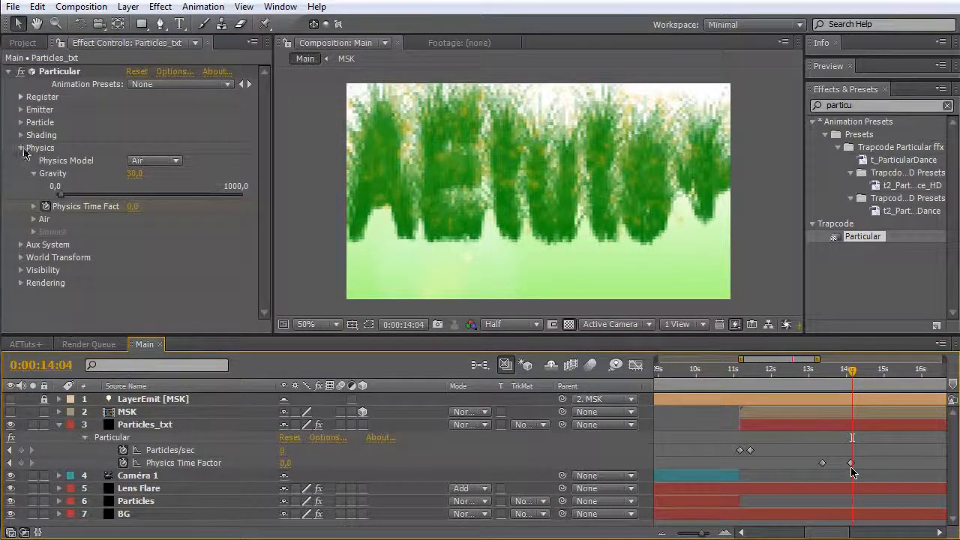
left_click(21, 148)
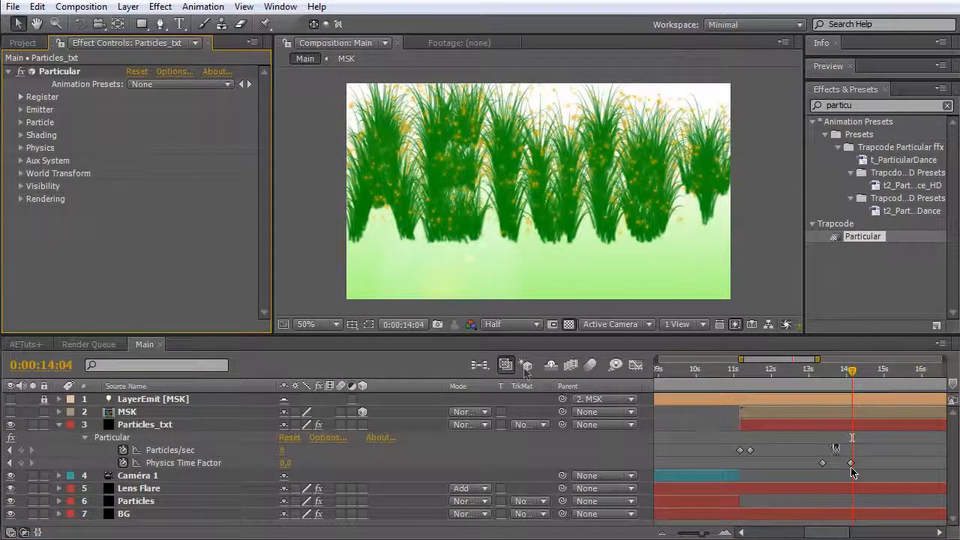
left_click(834, 376)
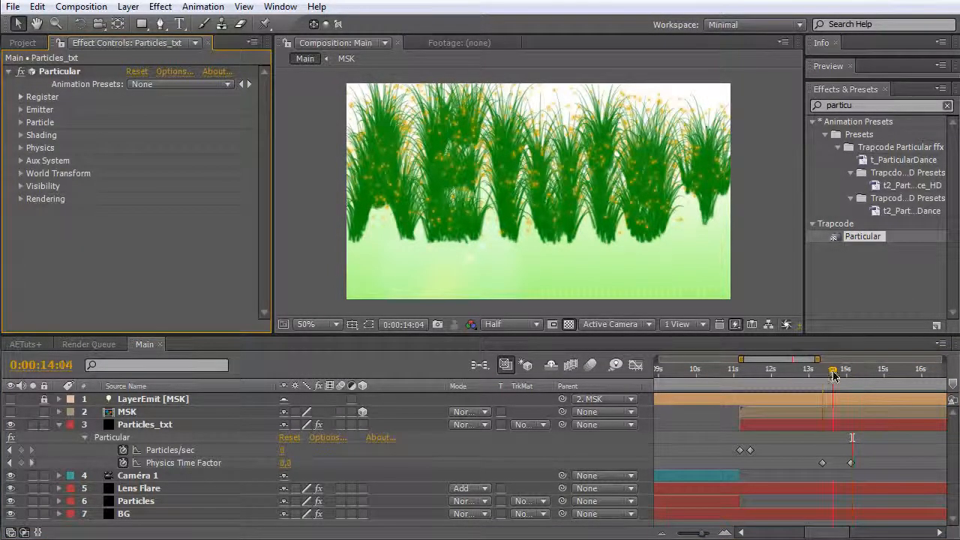
left_click(848, 463)
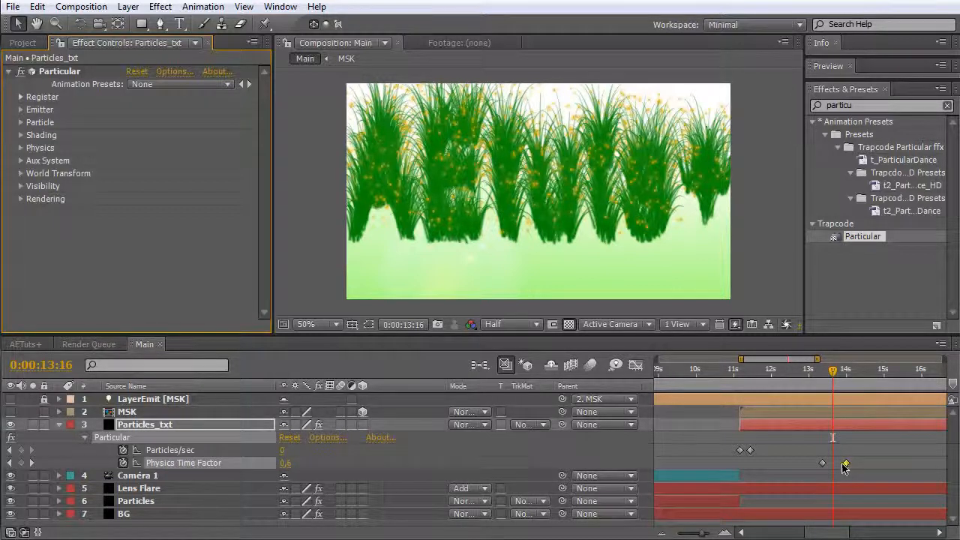